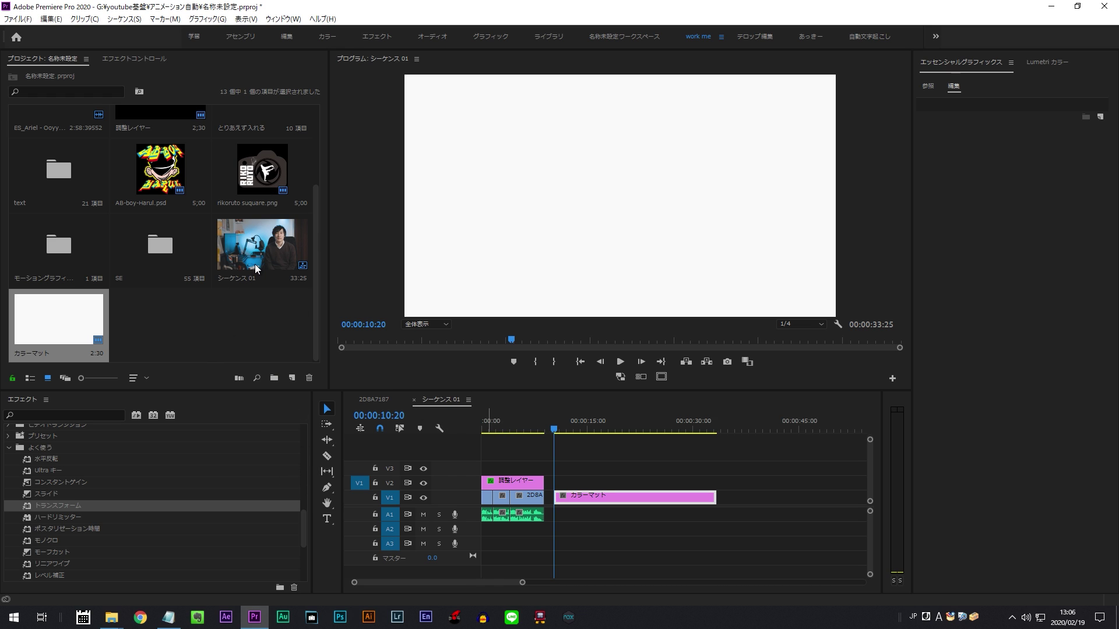
Place AB-boy-Harul.psd on track V2 above the white colour matte.
drag(161, 169, 563, 486)
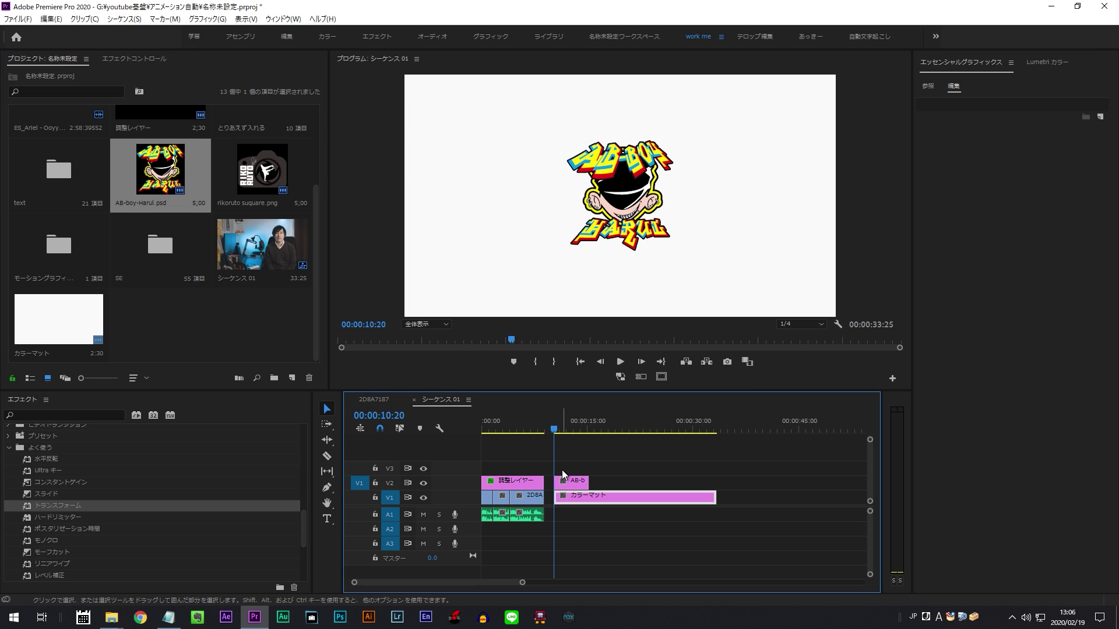
key(equal)
click(576, 497)
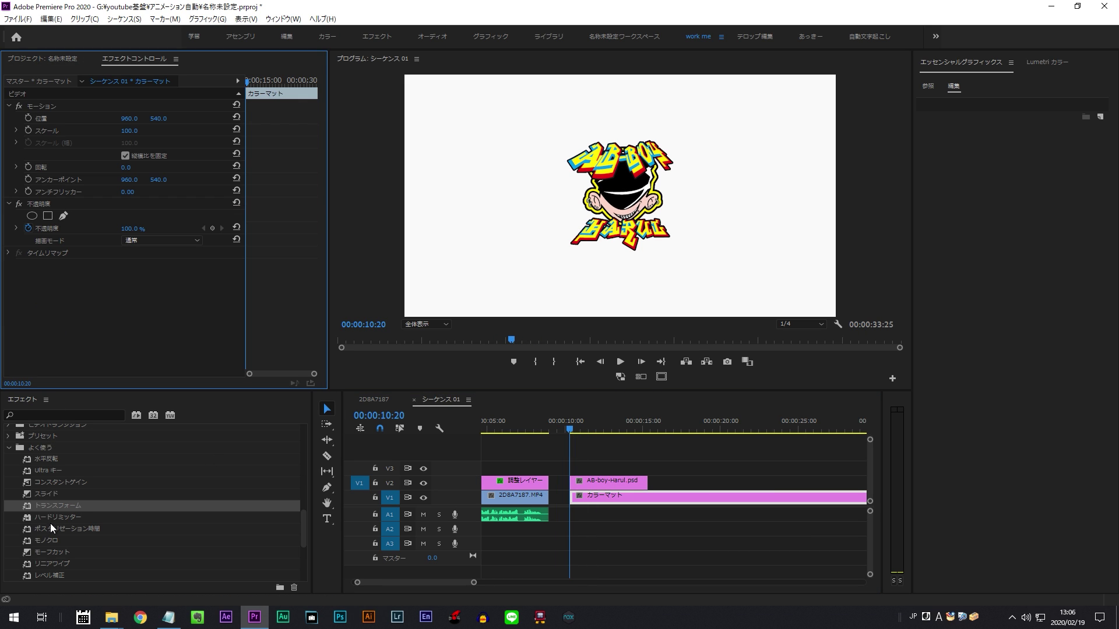
Apply the Transform effect to the AB-boy logo clip and select it in Effect Controls.
mouse_move(56, 508)
mouse_down()
mouse_move(613, 480)
mouse_move(604, 487)
mouse_up()
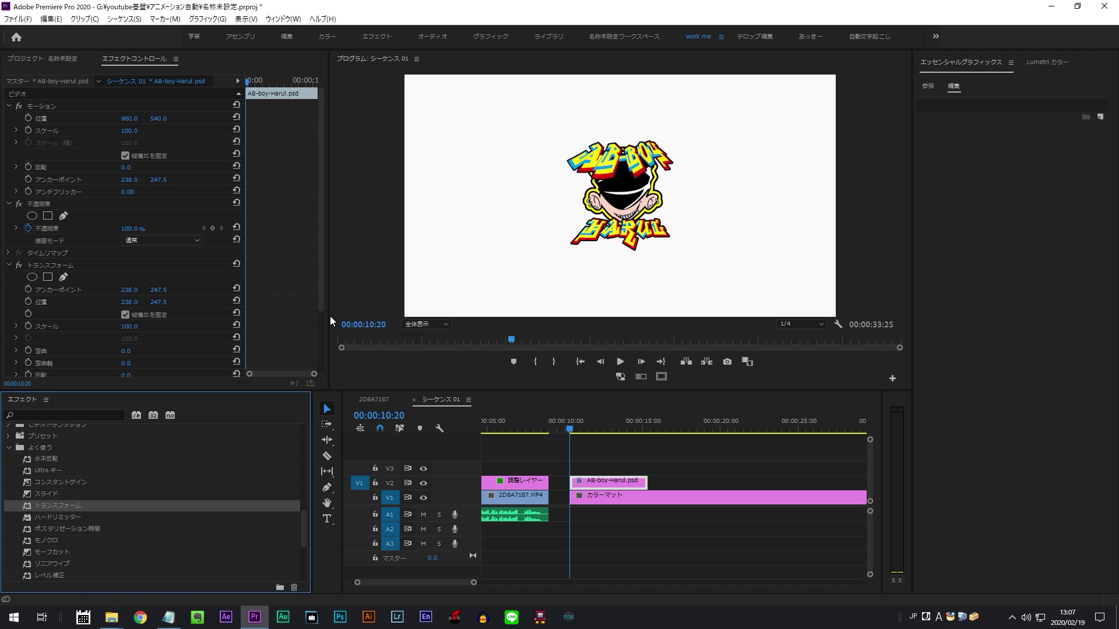
drag(320, 298, 326, 362)
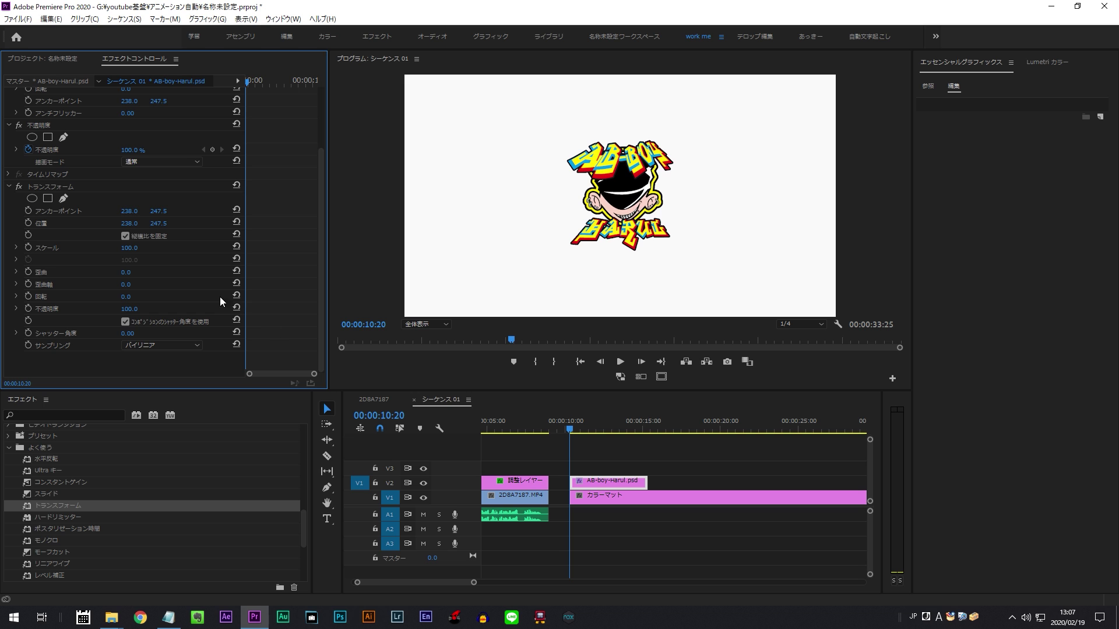
click(67, 186)
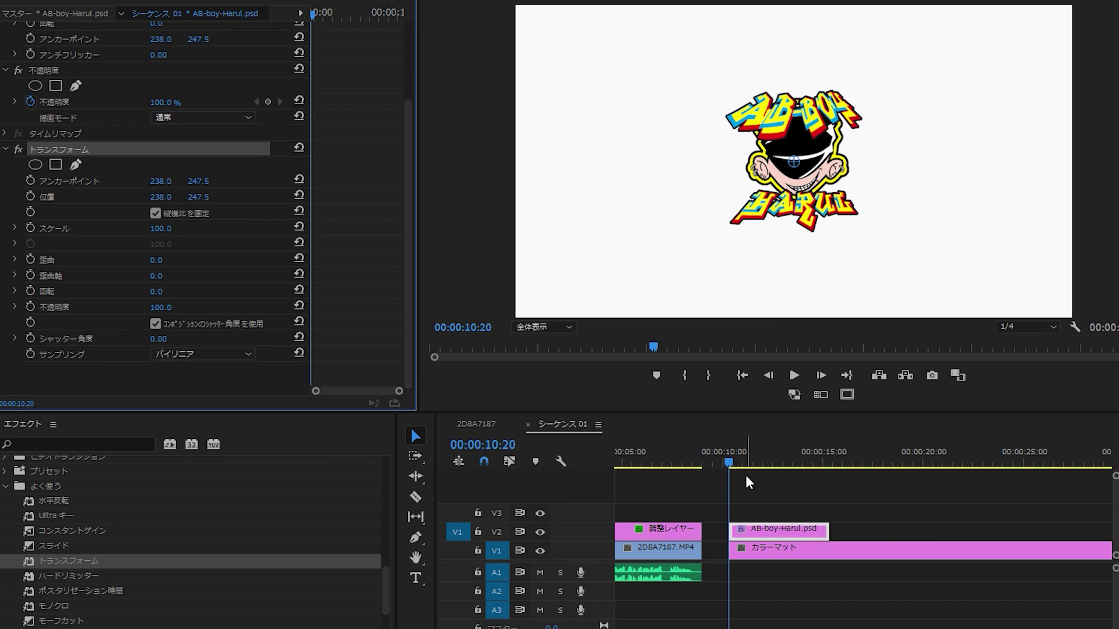
Keyframe the logo's Transform position so it starts off-screen left at 10:20 and slides to centre.
alt+scroll(746, 460, up, 2)
click(723, 465)
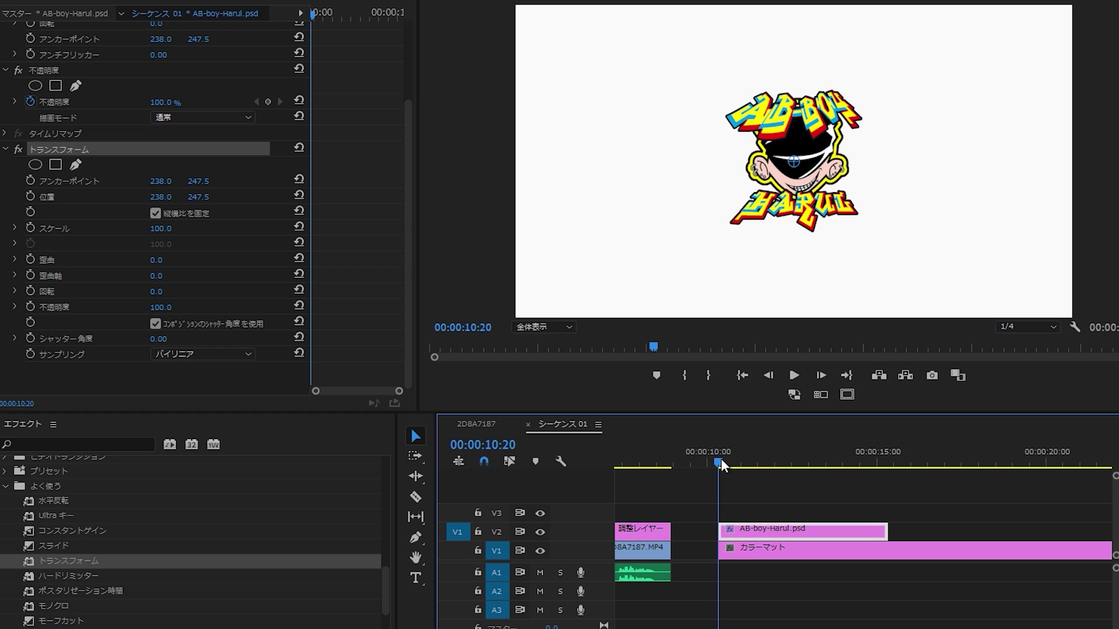
key(Right)
key(Right)
key(Right)
key(Right)
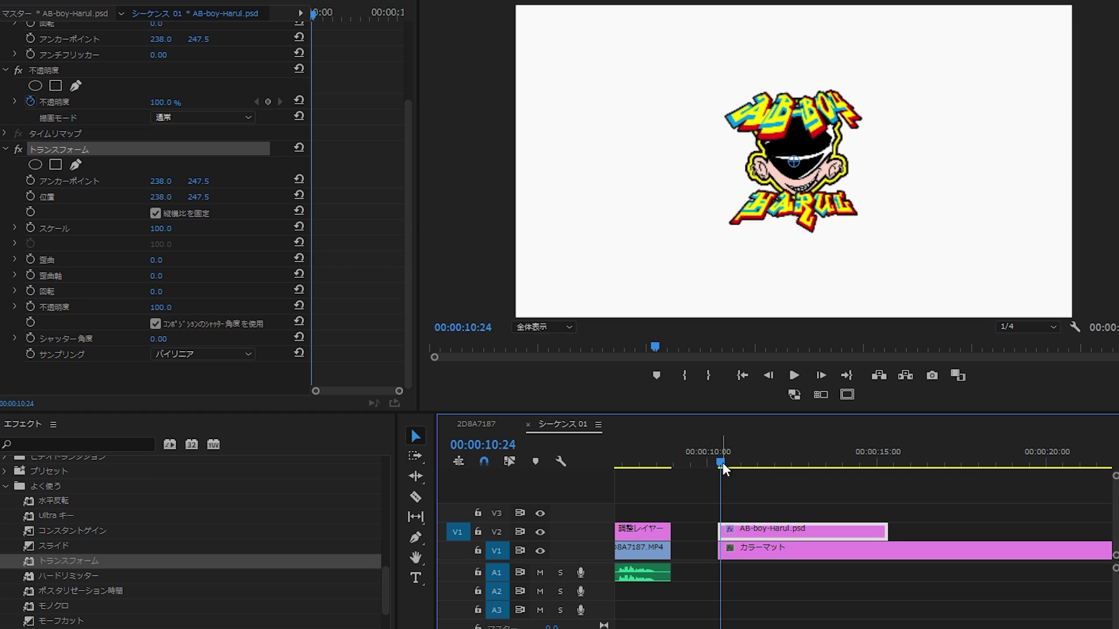
key(Right)
key(Right)
key(Right)
key(Right)
key(Right)
key(Right)
key(Right)
key(Right)
key(Right)
key(Right)
key(Right)
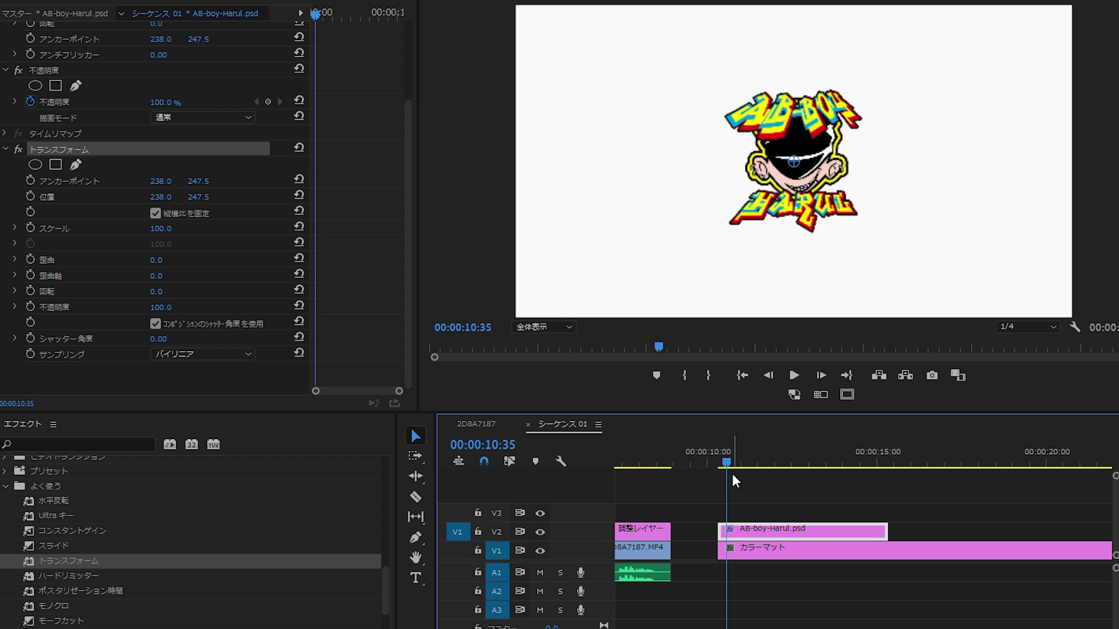
click(30, 198)
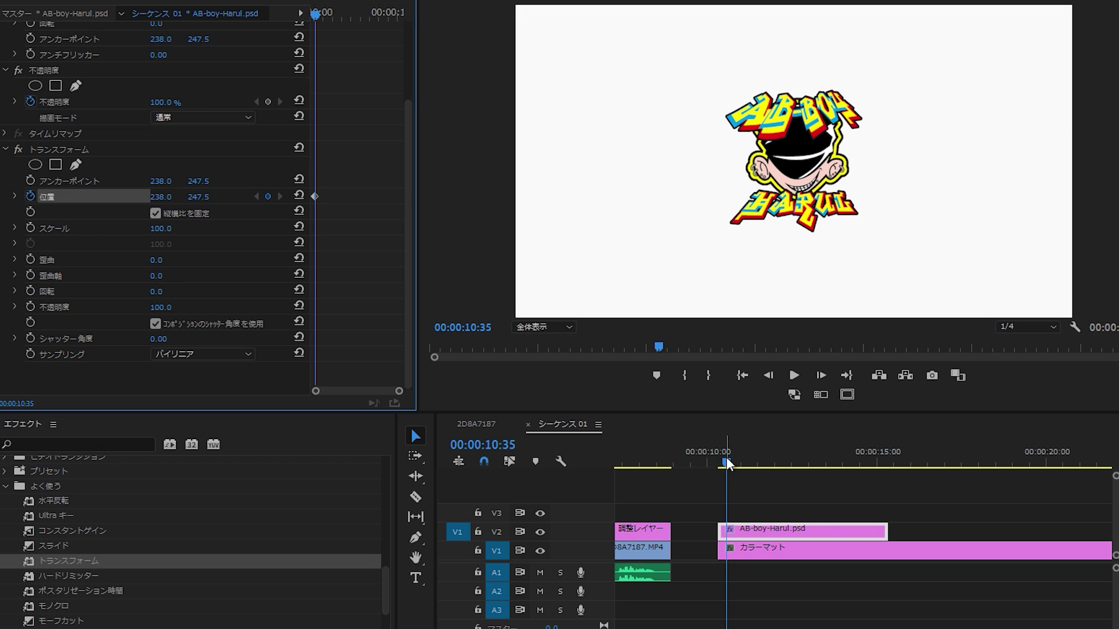
drag(727, 464, 719, 463)
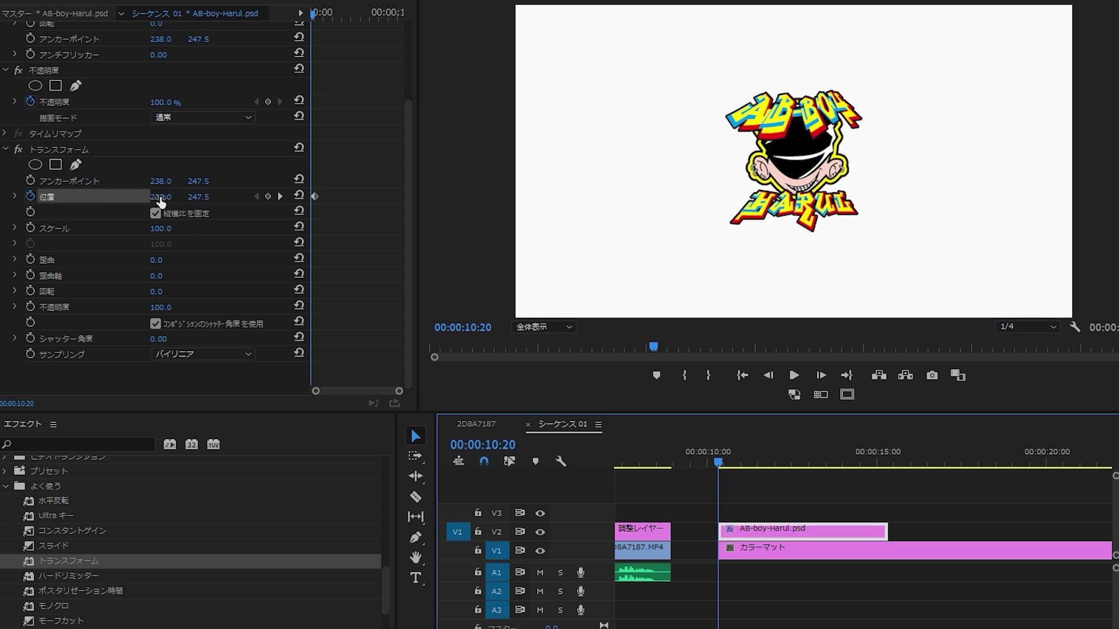
drag(161, 202, 11, 202)
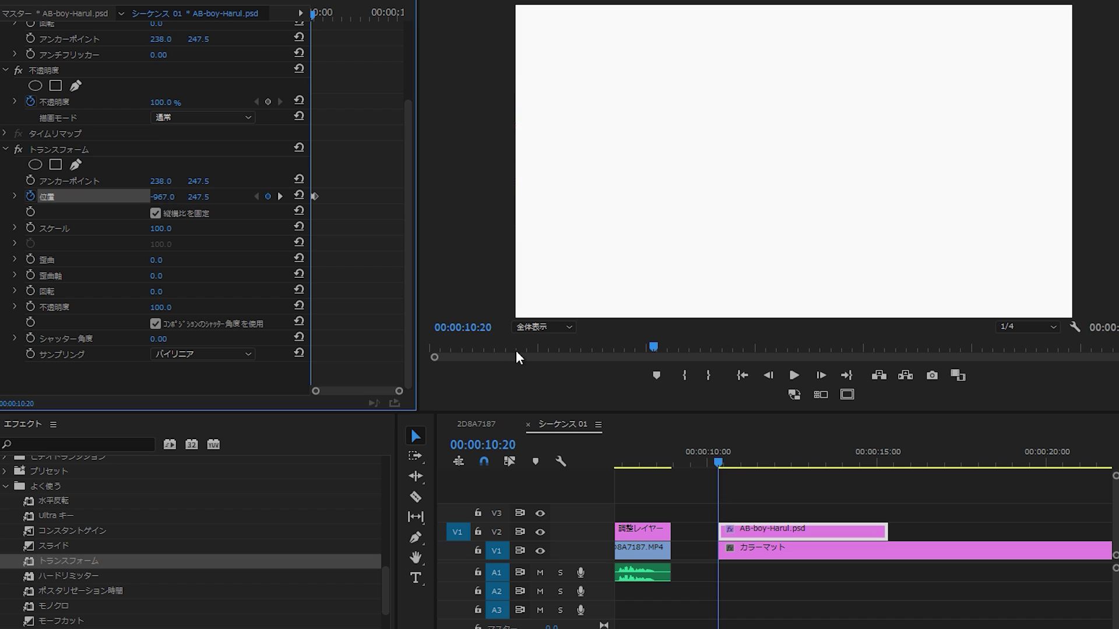
Preview the slide-in, then raise the Transform shutter angle to 360 for motion blur.
key(space)
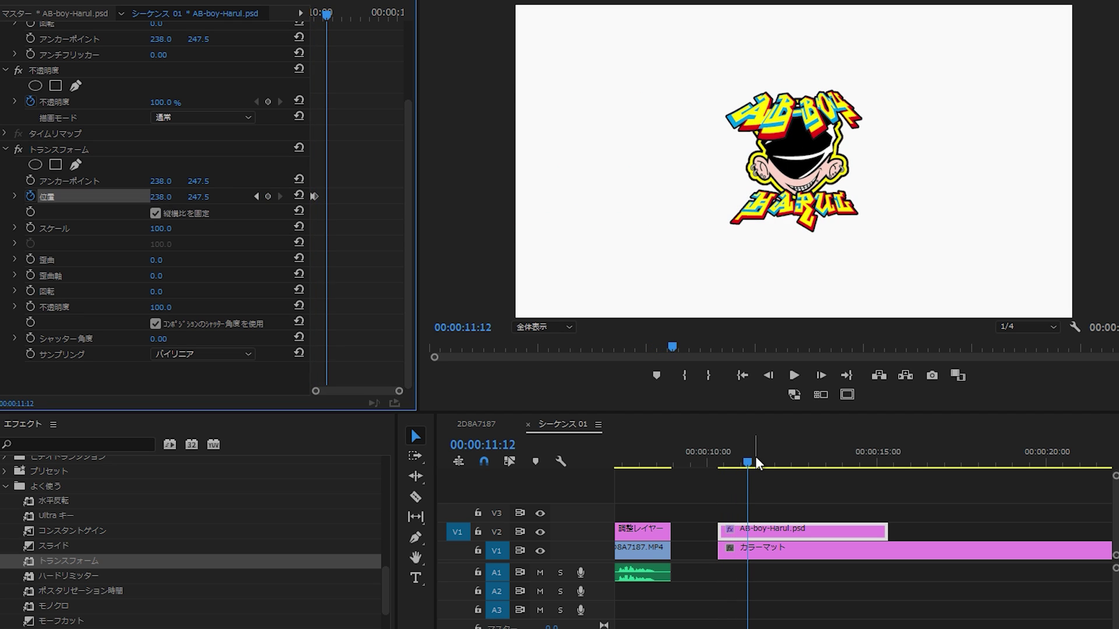
drag(756, 460, 713, 460)
key(=)
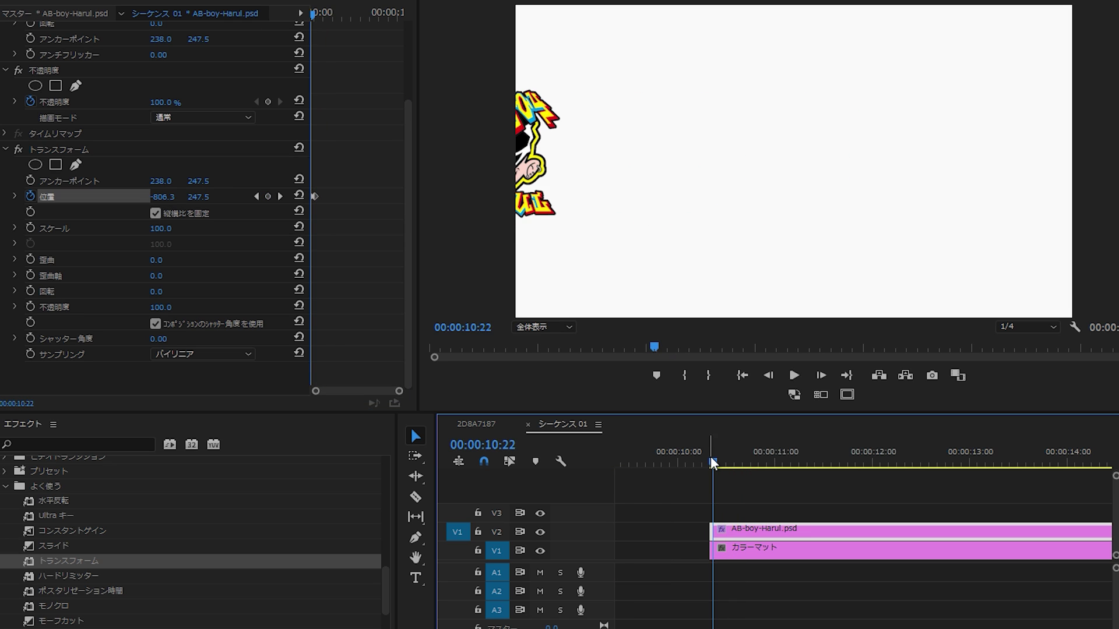
drag(714, 465, 730, 464)
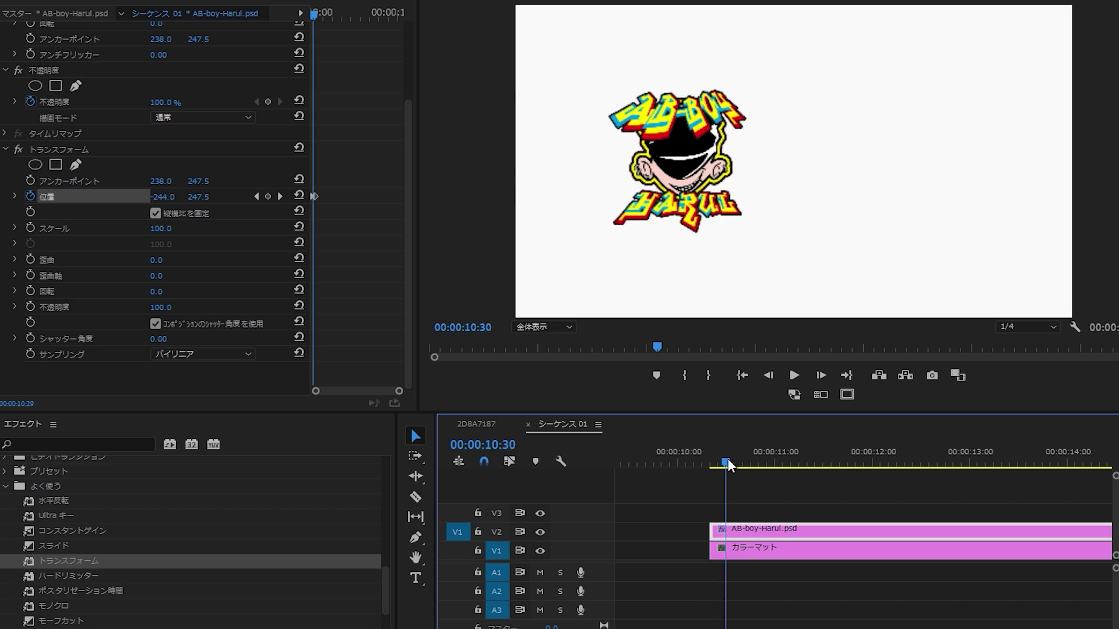
drag(730, 464, 725, 464)
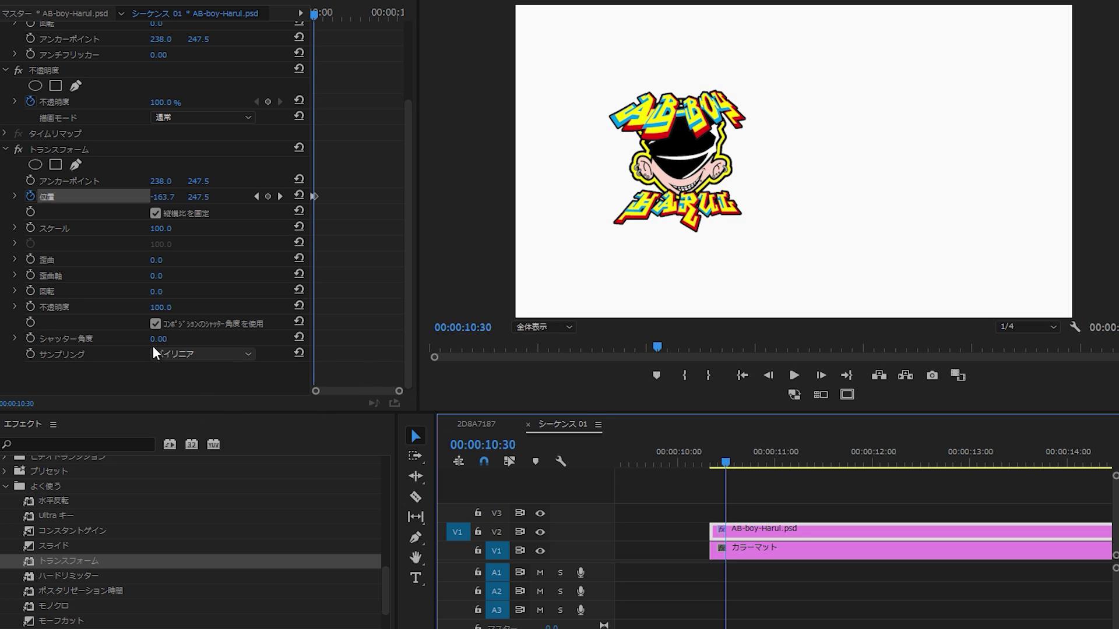
drag(162, 340, 233, 341)
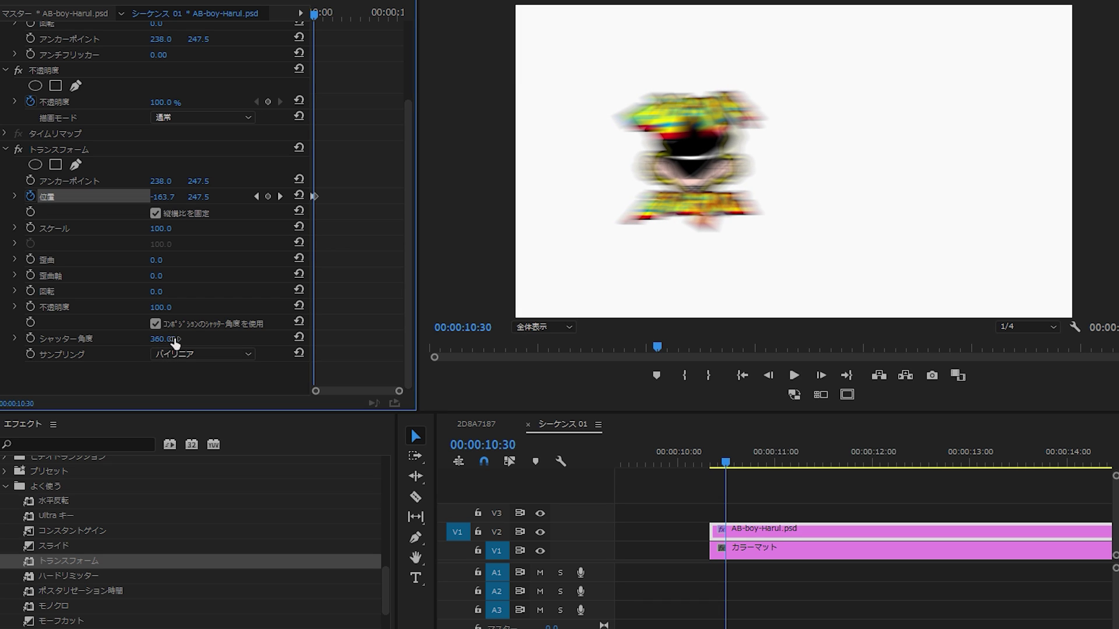
Scrub and play back the motion-blurred logo slide-in from the clip start.
drag(711, 464, 739, 465)
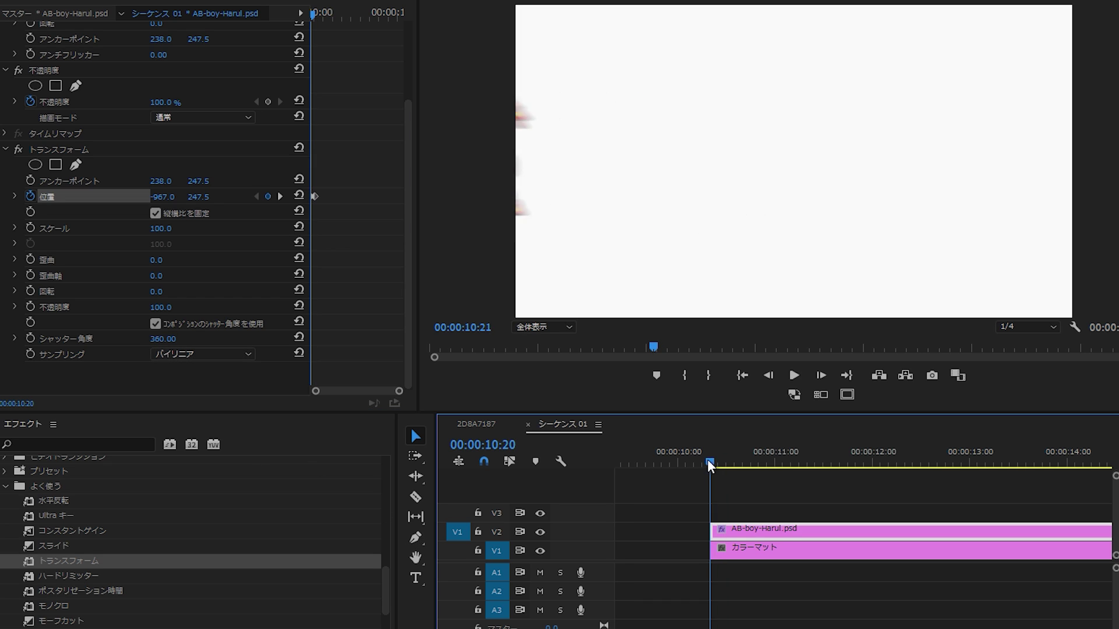
drag(739, 465, 725, 463)
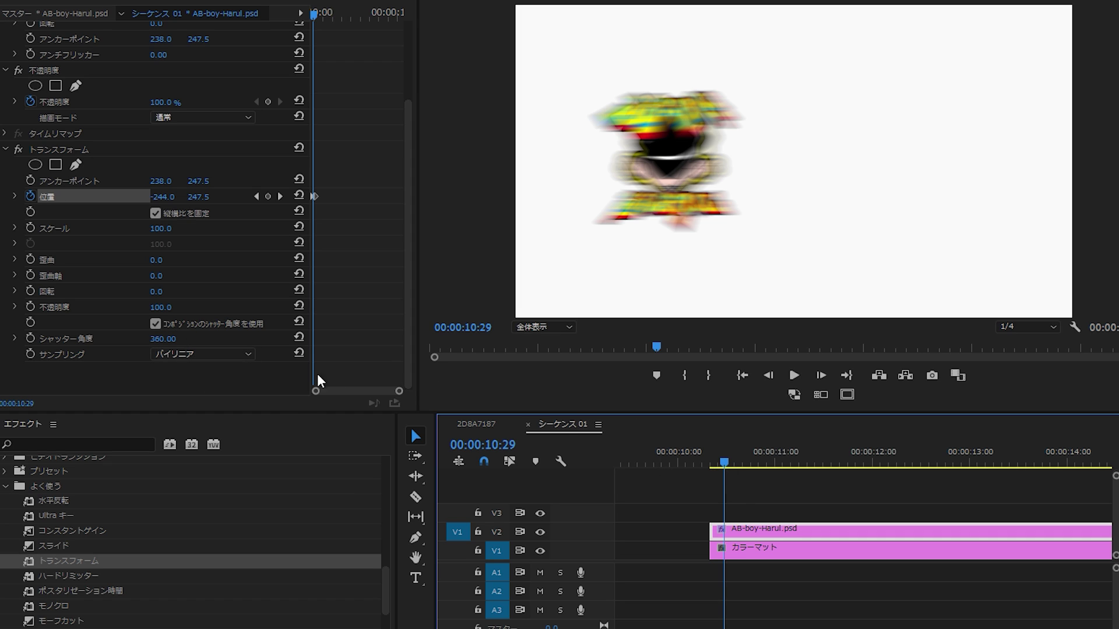
click(712, 462)
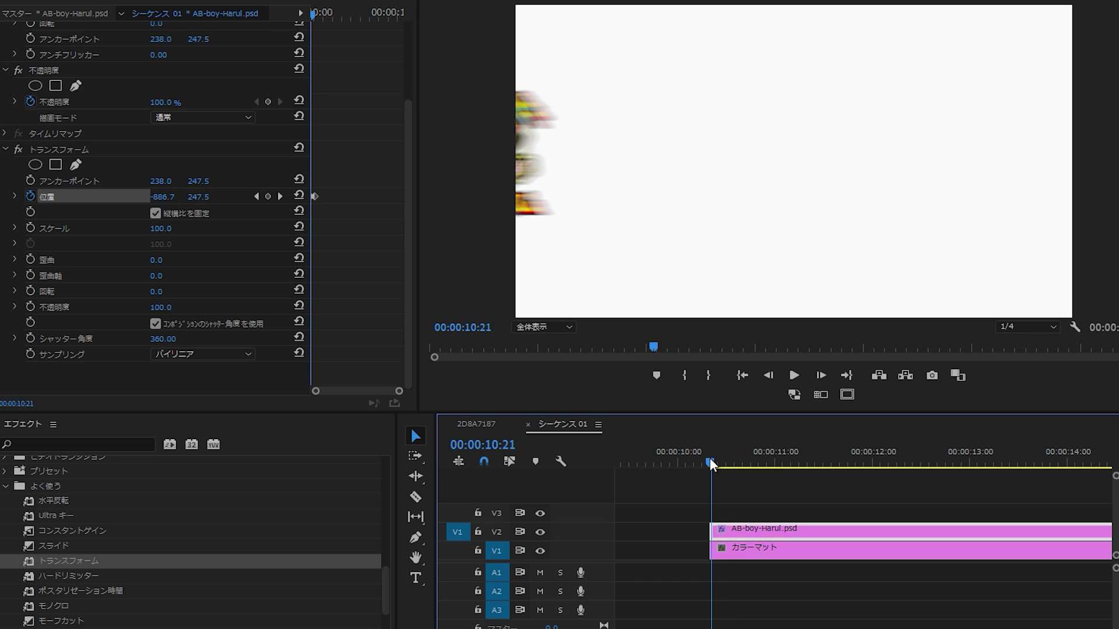
key(space)
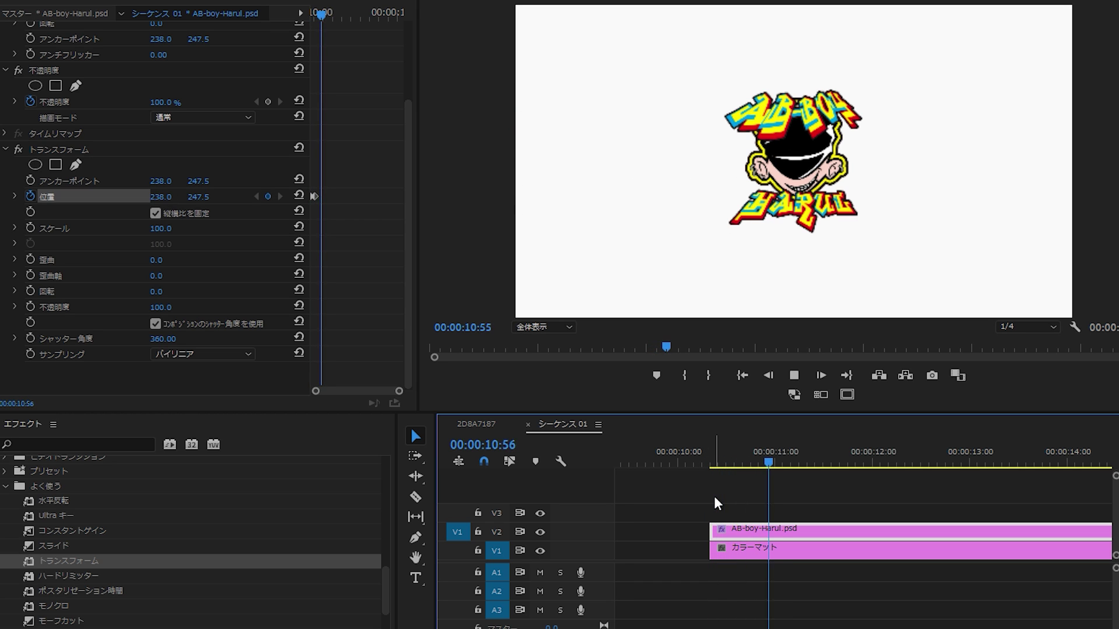
click(710, 463)
key(space)
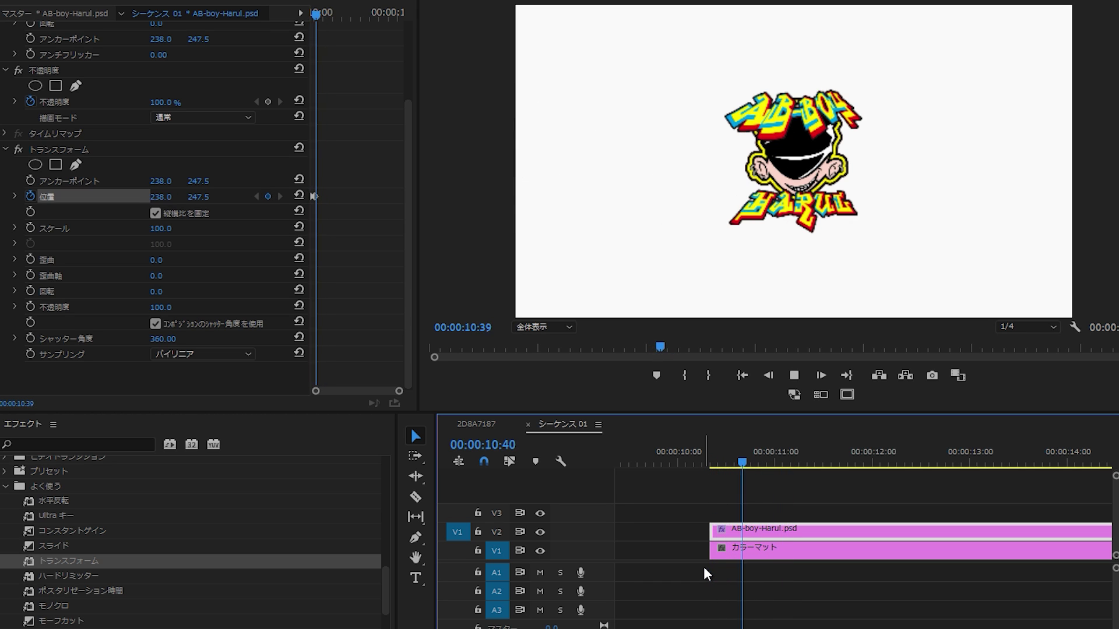
Try moving the end position keyframe to 10:30, then undo it and review the slide.
drag(398, 390, 348, 391)
mouse_move(349, 16)
mouse_down()
mouse_move(336, 17)
mouse_move(396, 116)
mouse_up()
drag(363, 36, 354, 37)
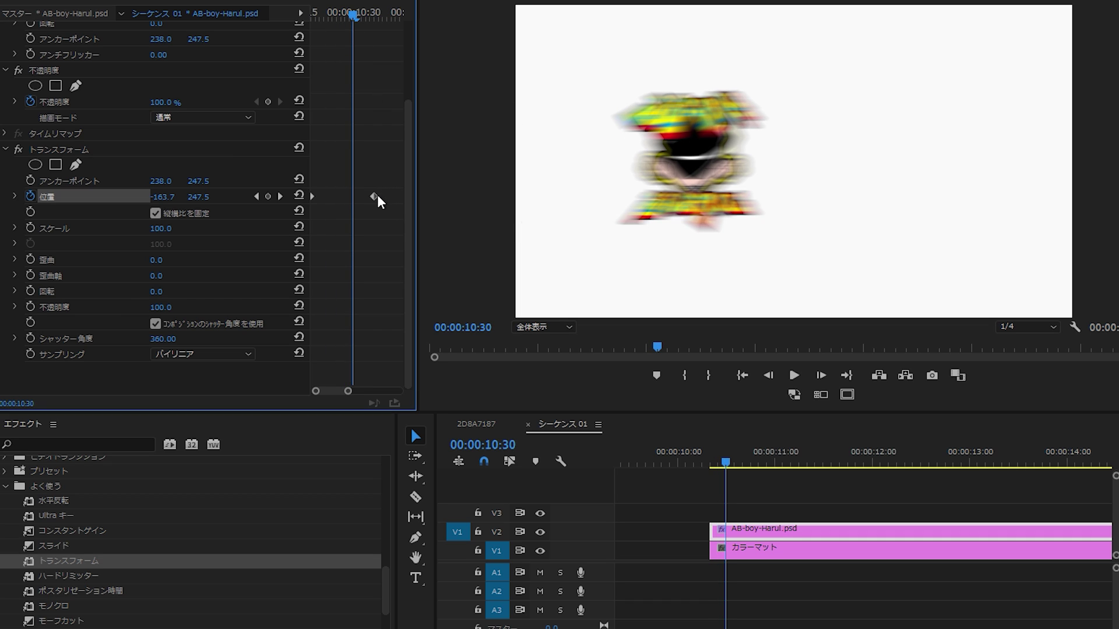
drag(374, 196, 352, 197)
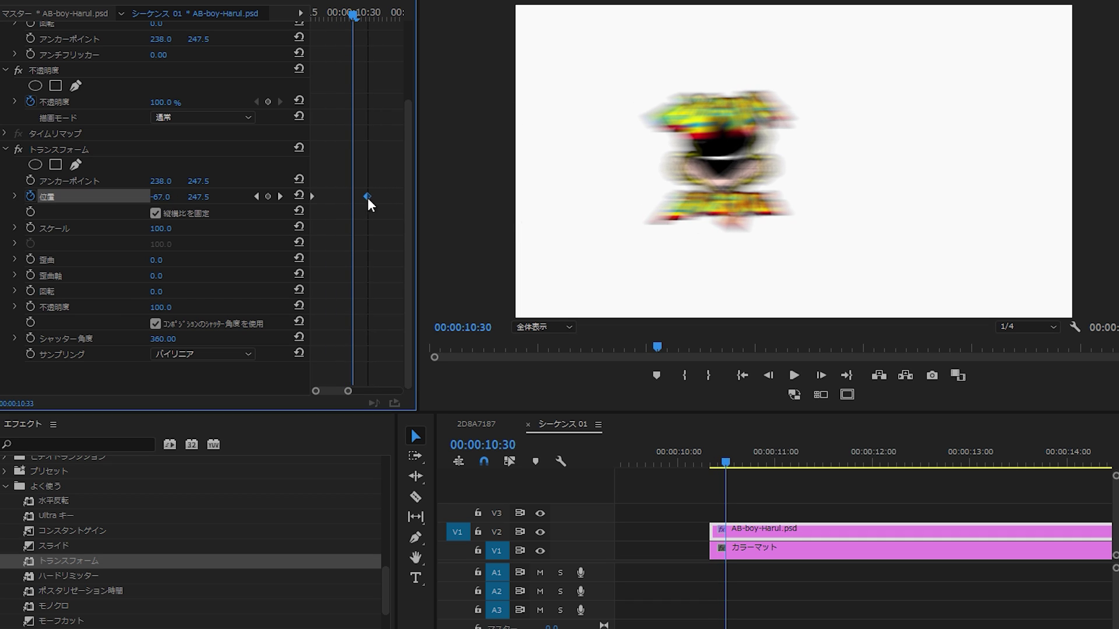
click(708, 457)
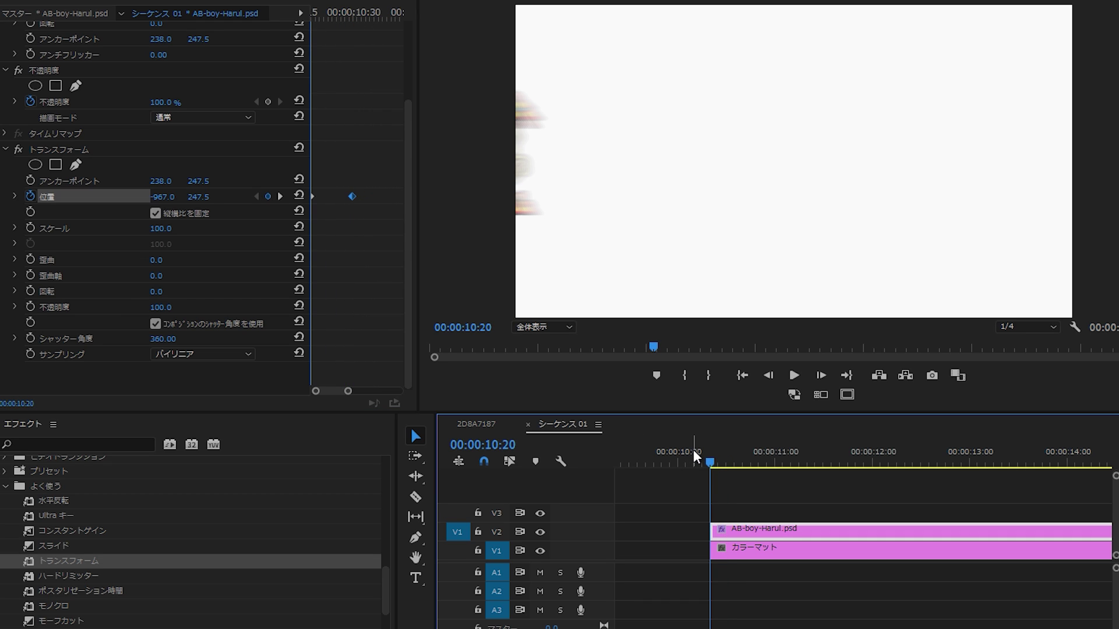
key(space)
key(space)
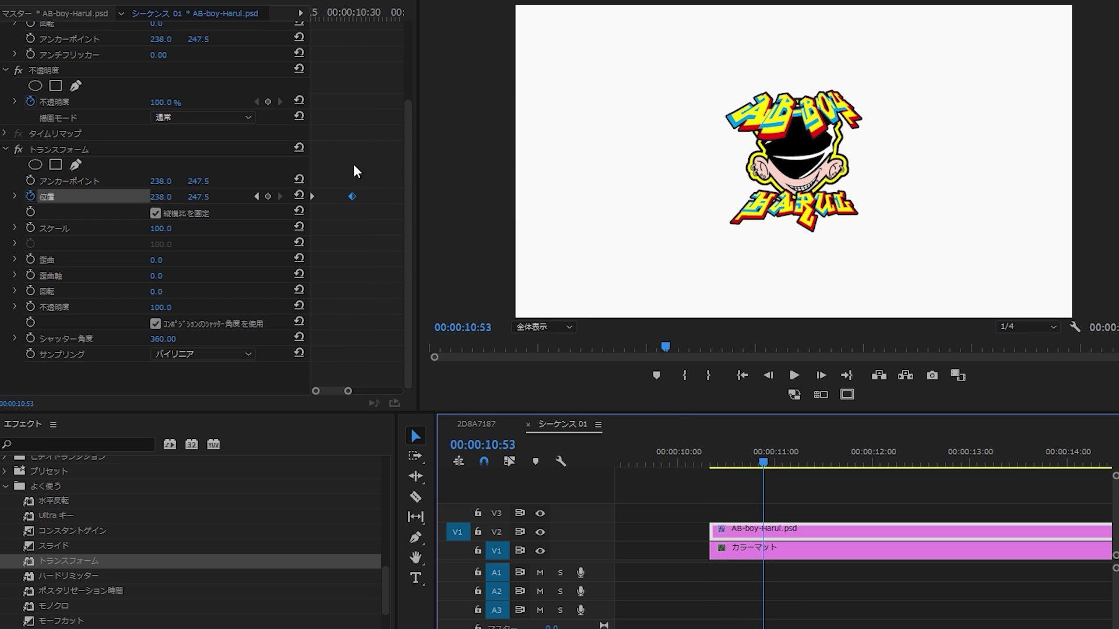
key(ctrl+z)
mouse_move(358, 8)
mouse_down()
mouse_move(362, 22)
mouse_move(299, 11)
mouse_up()
key(space)
key(space)
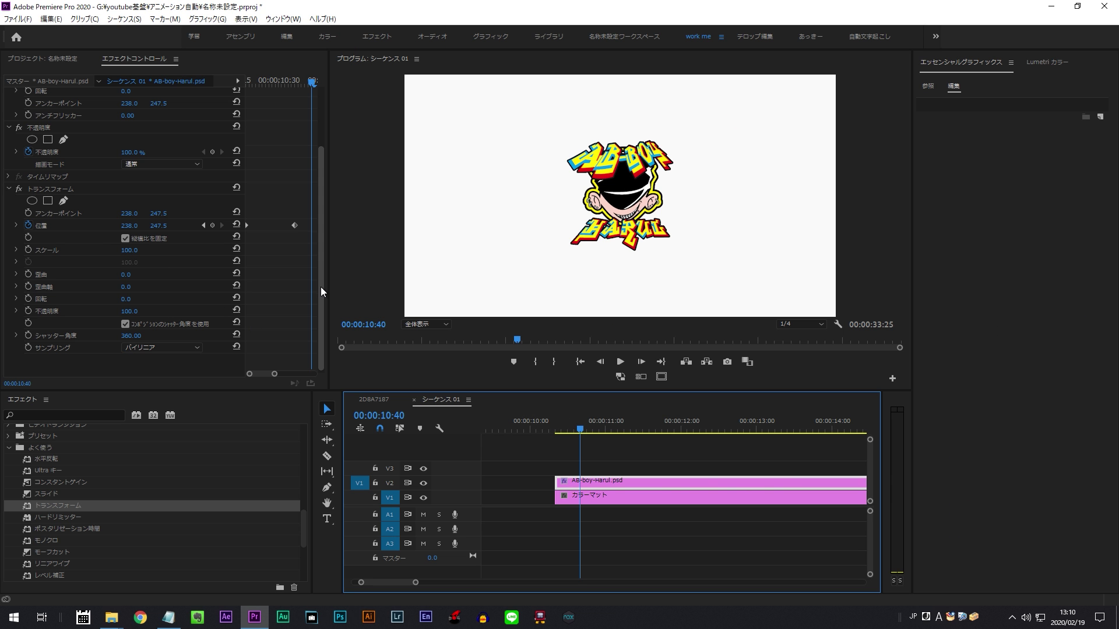
right_click(56, 190)
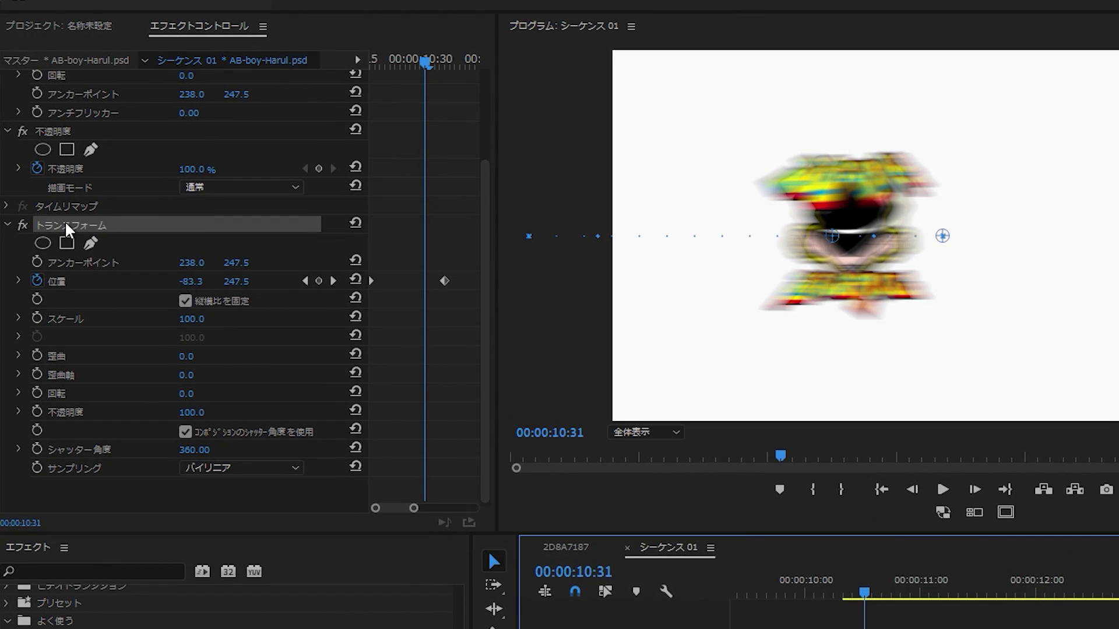
Save the Transform effect as preset '左から右(IN_15f)' anchored to the In Point.
right_click(67, 231)
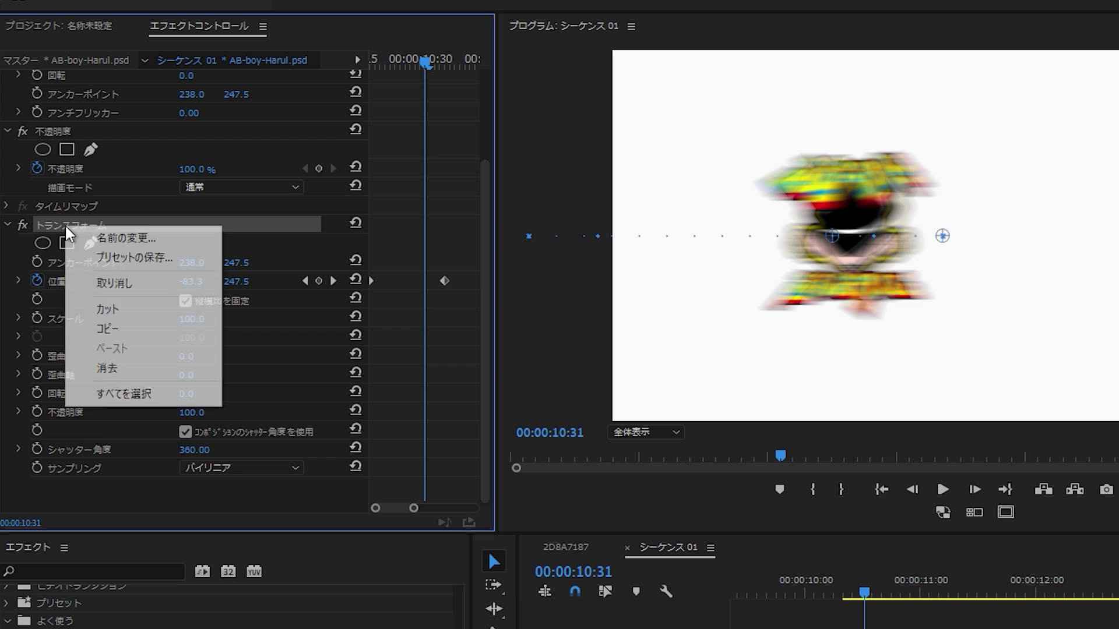
click(166, 261)
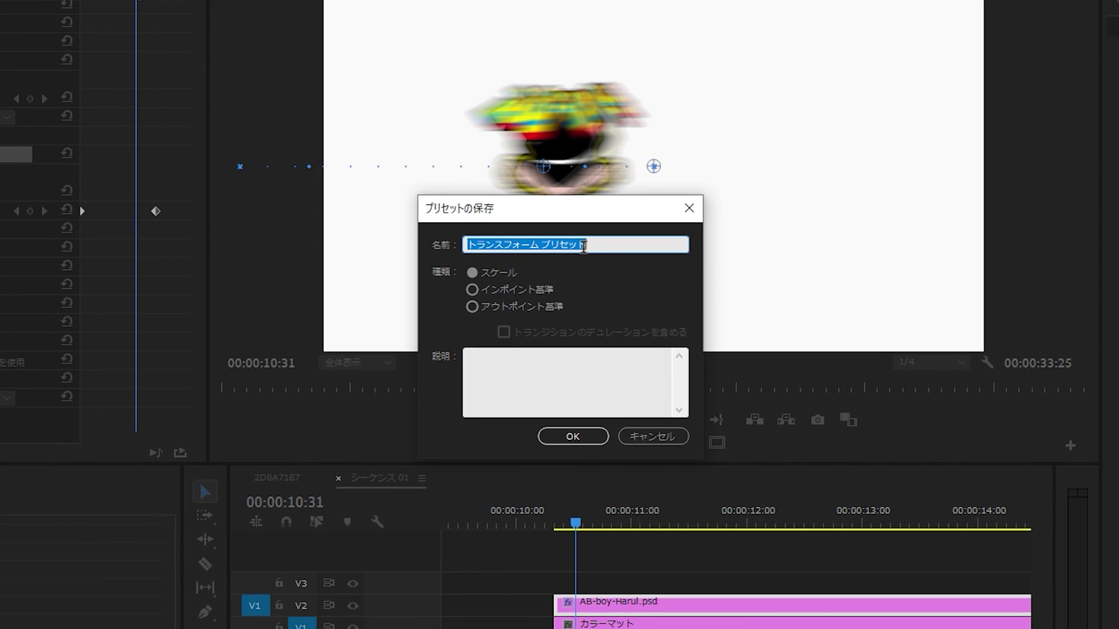
text(左からみぎ)
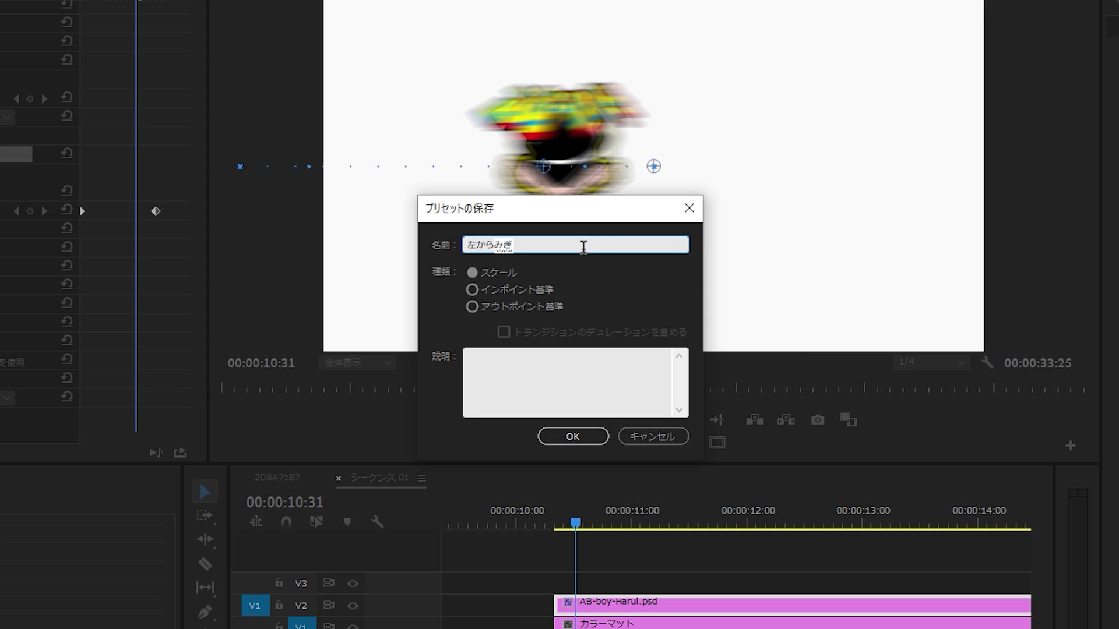
key(space)
key(Zenkaku_Hankaku)
text(())
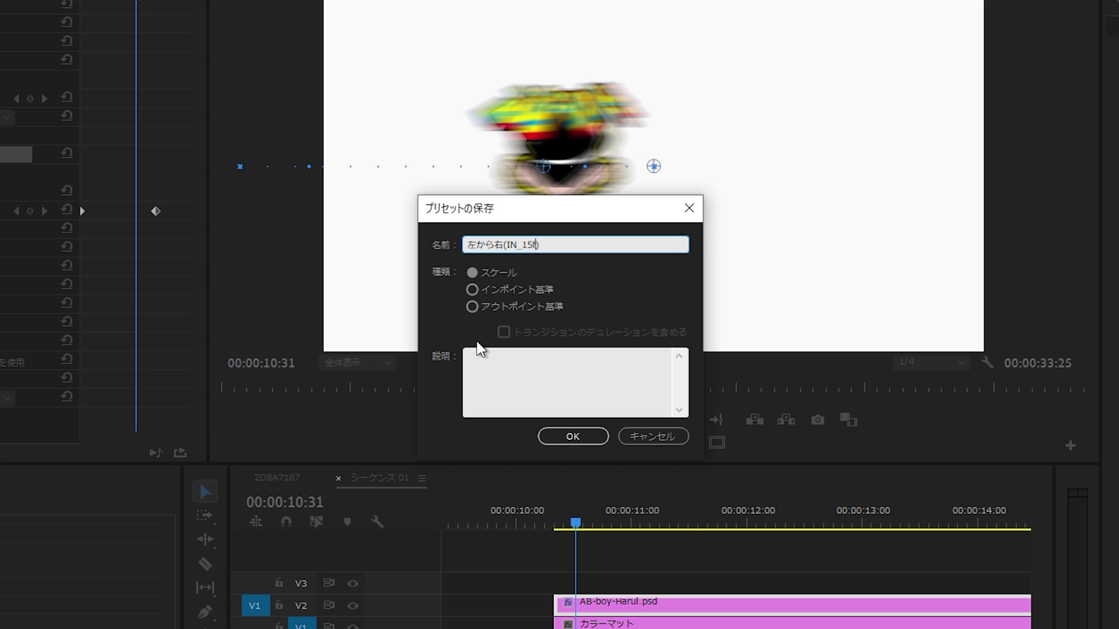
click(482, 290)
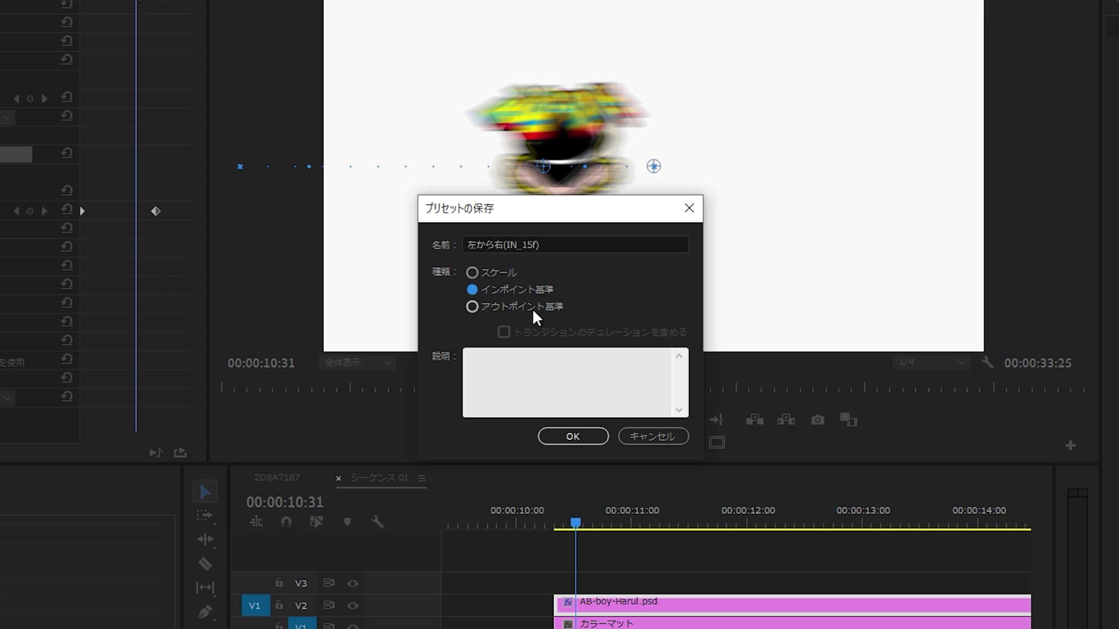
click(573, 437)
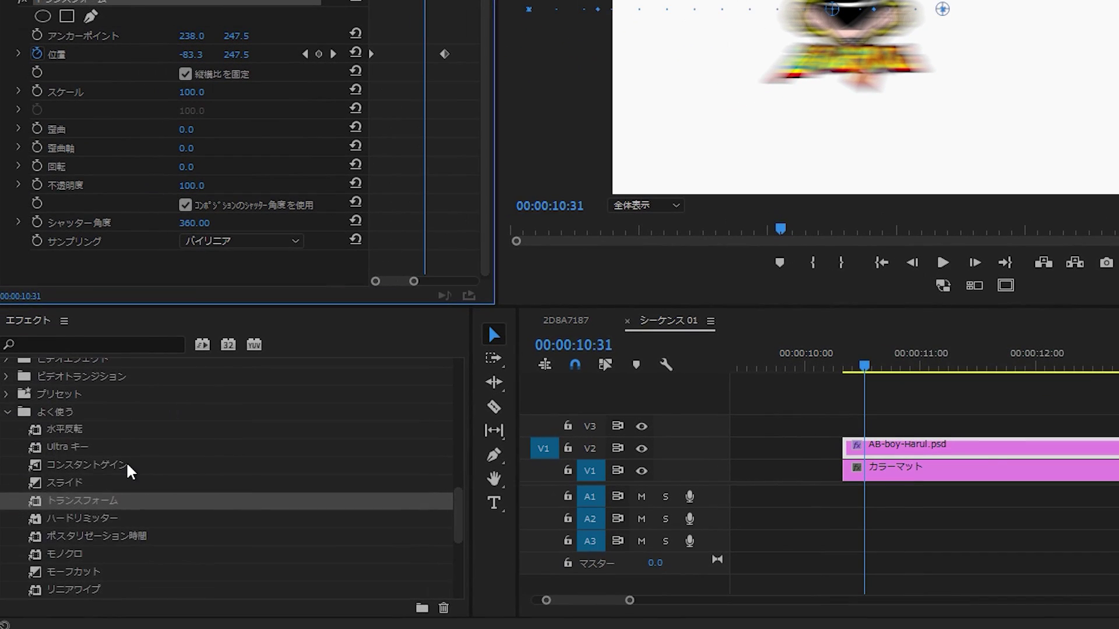
Add rikoruto suquare.png to V3, scale it to 61 and move it right of the AB-boy graphic.
scroll(94, 442, up, 5)
click(35, 367)
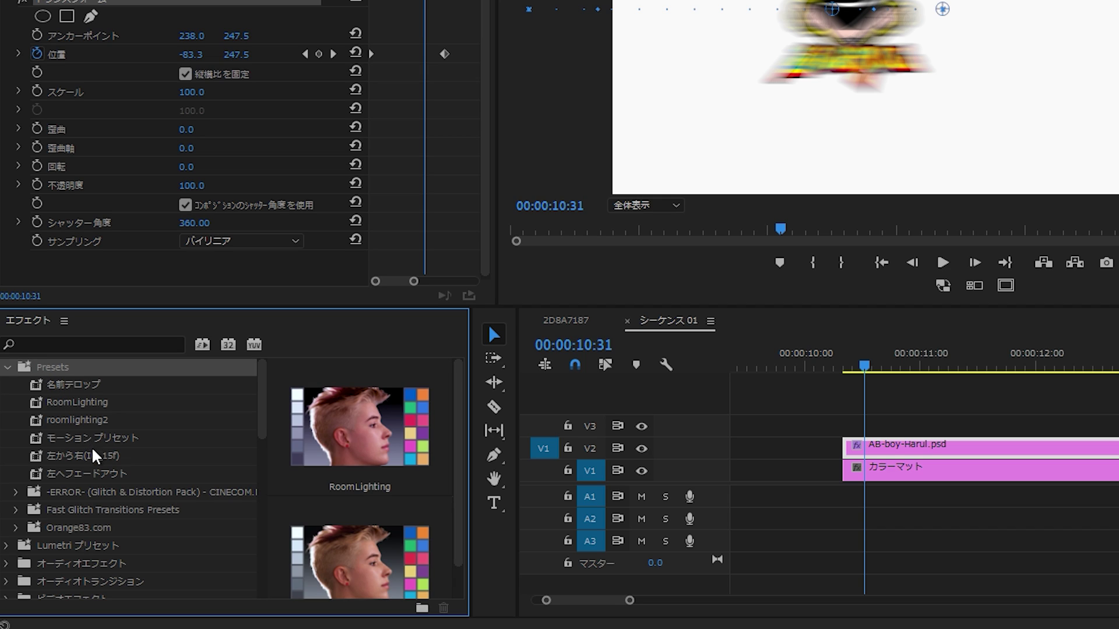
click(96, 457)
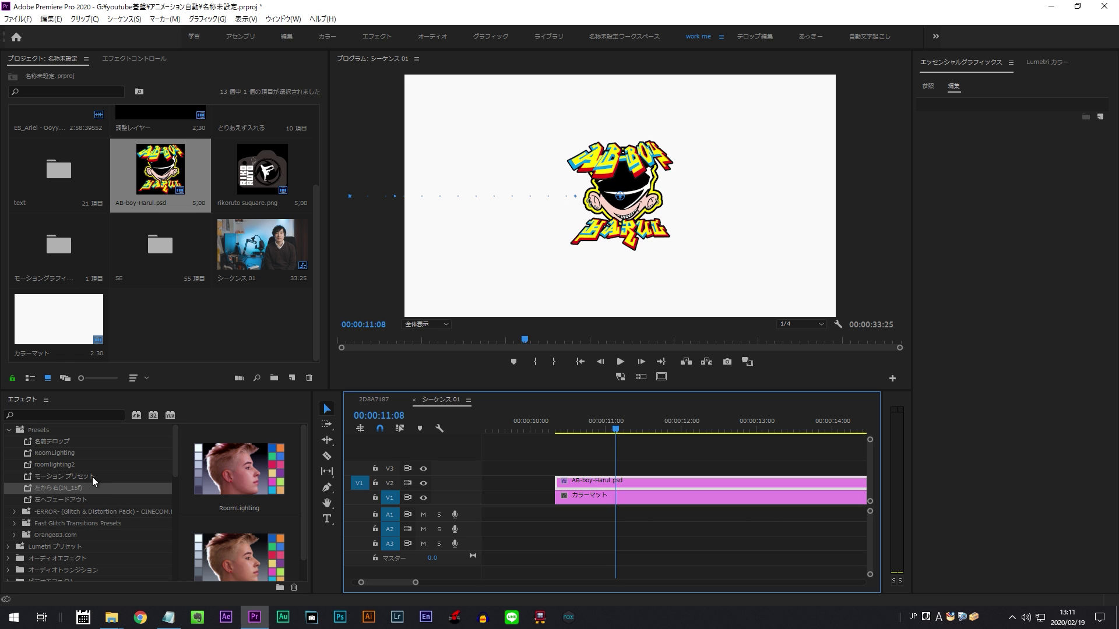
drag(257, 175, 655, 469)
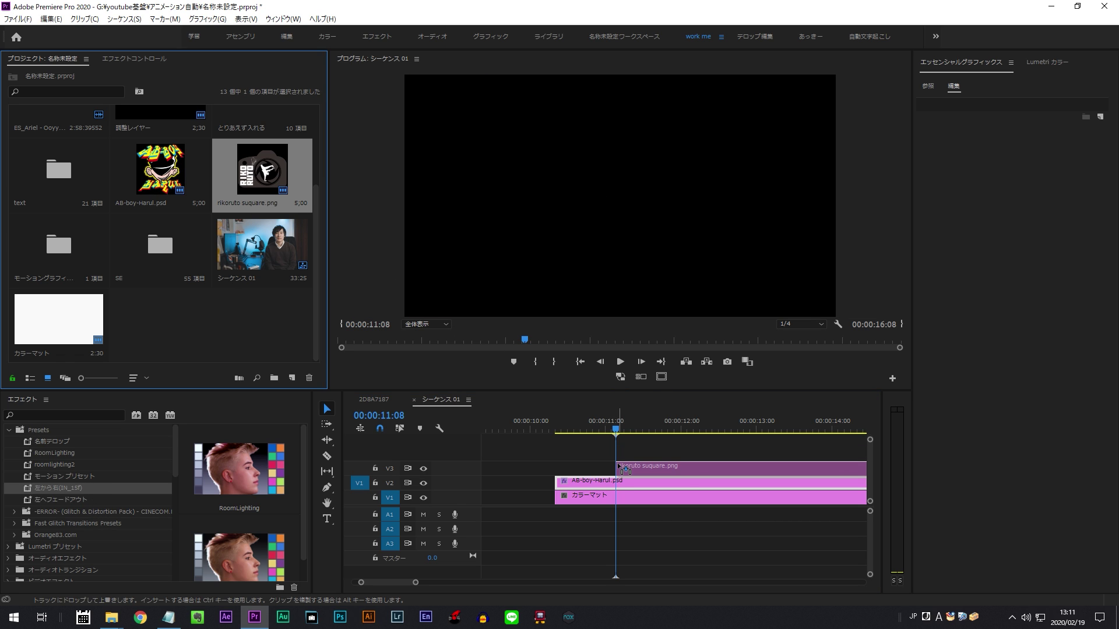
click(133, 59)
click(133, 133)
drag(134, 138, 137, 132)
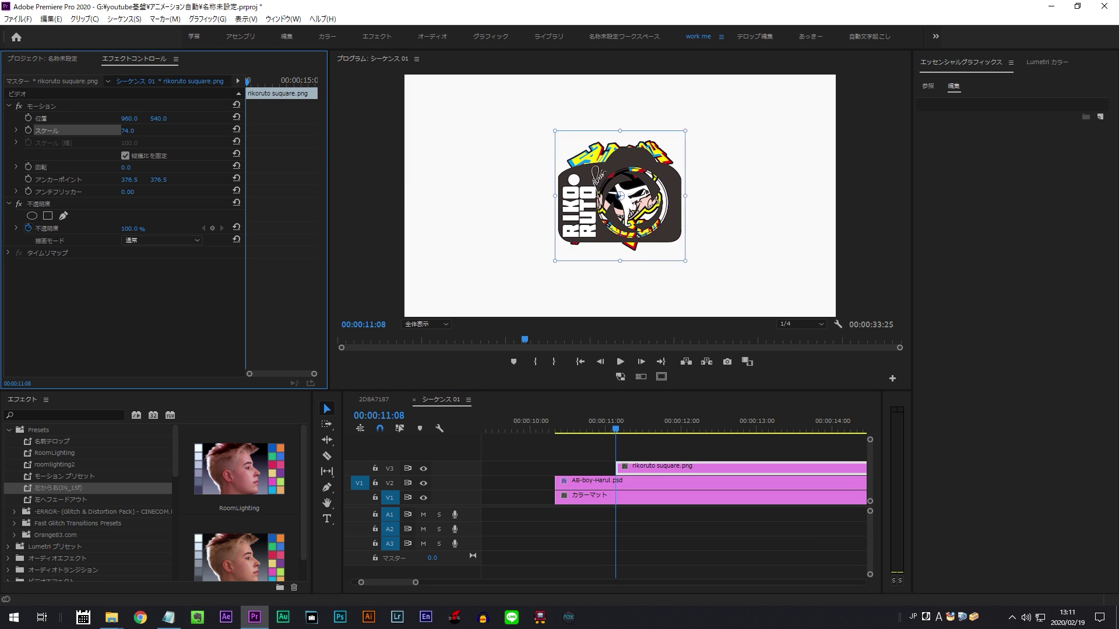
mouse_move(633, 170)
mouse_down()
mouse_move(731, 129)
mouse_move(743, 245)
mouse_move(759, 175)
mouse_up()
Split the rikoruto logo clip on V3 at 11:23 with the Razor tool.
click(638, 445)
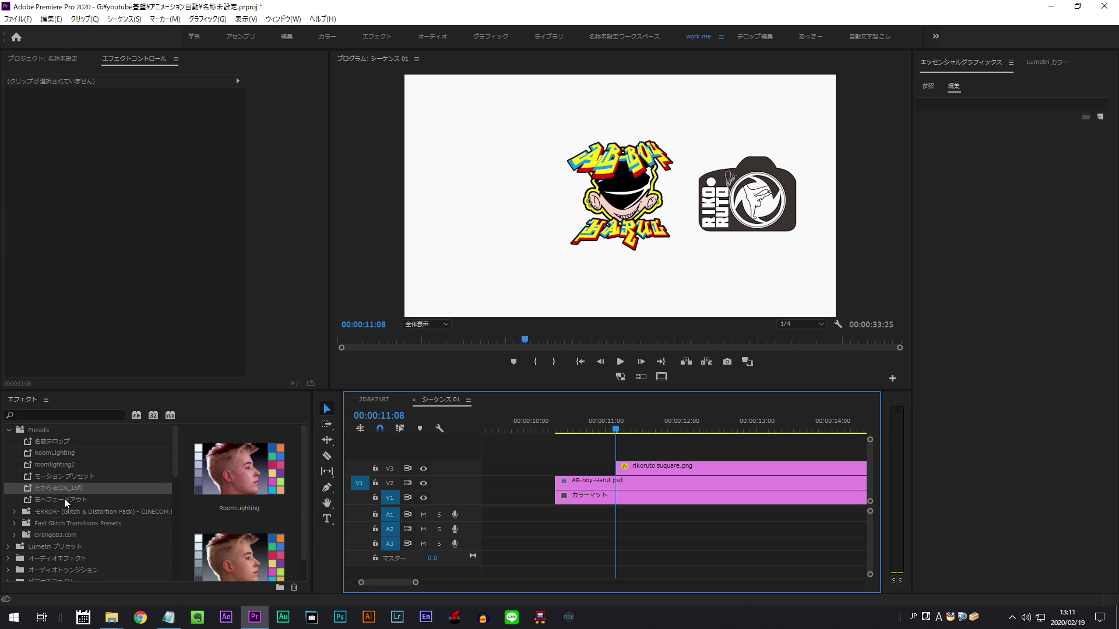
click(630, 469)
key(space)
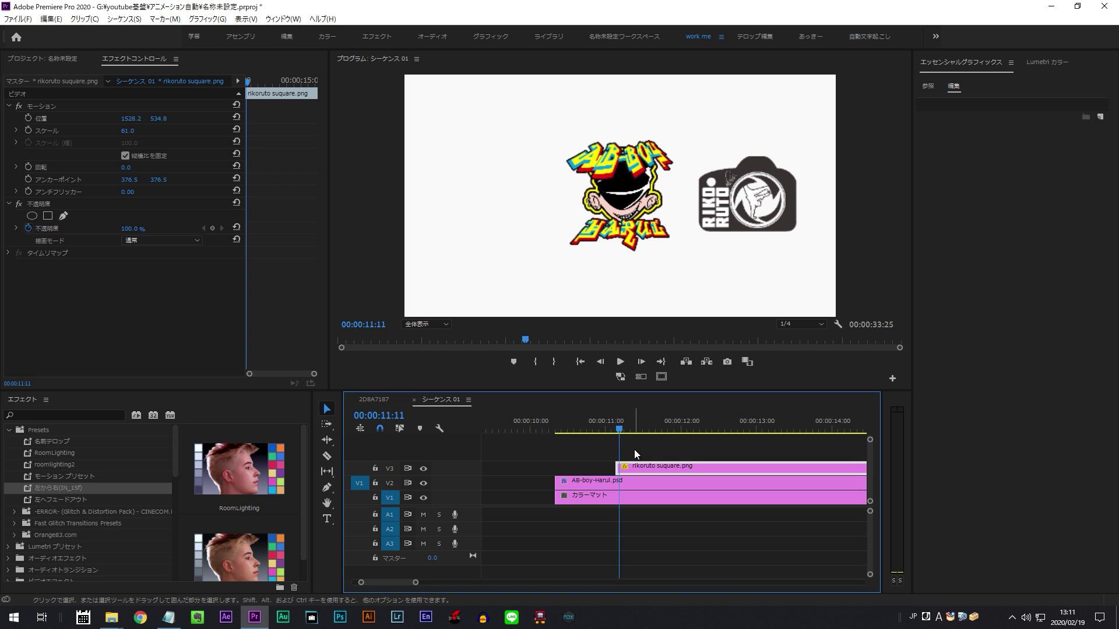
key(Right)
key(Right)
key(Right)
key(Right)
key(Right)
key(Right)
key(Right)
key(c)
click(635, 466)
key(v)
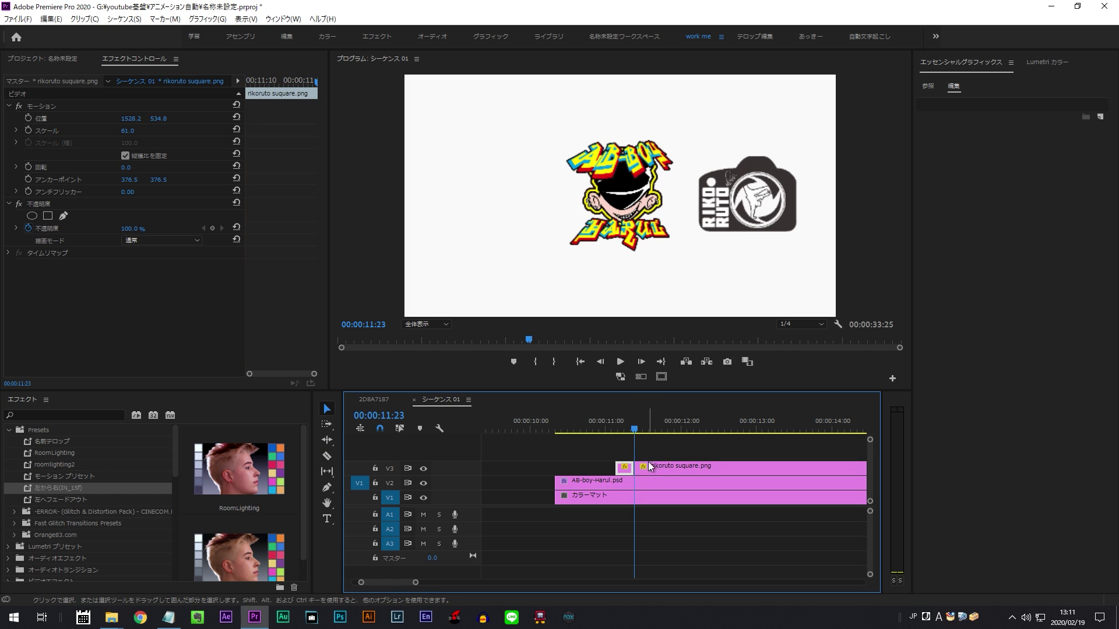
key(=)
Apply the 左から右(IN_15f) preset to the short first logo piece.
click(639, 421)
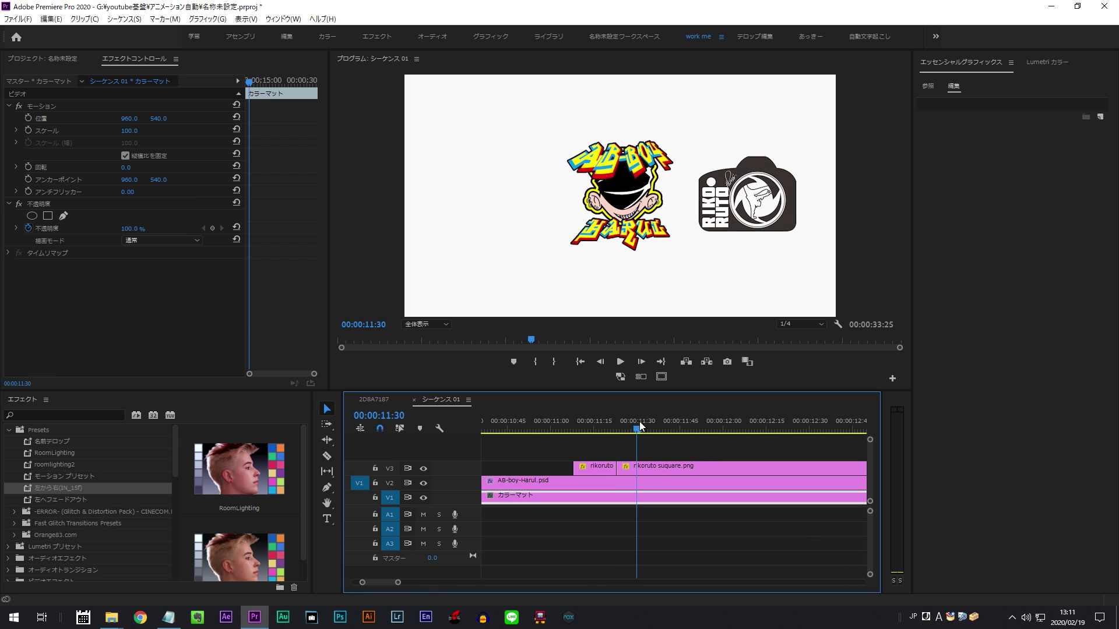
click(635, 469)
click(607, 421)
click(607, 466)
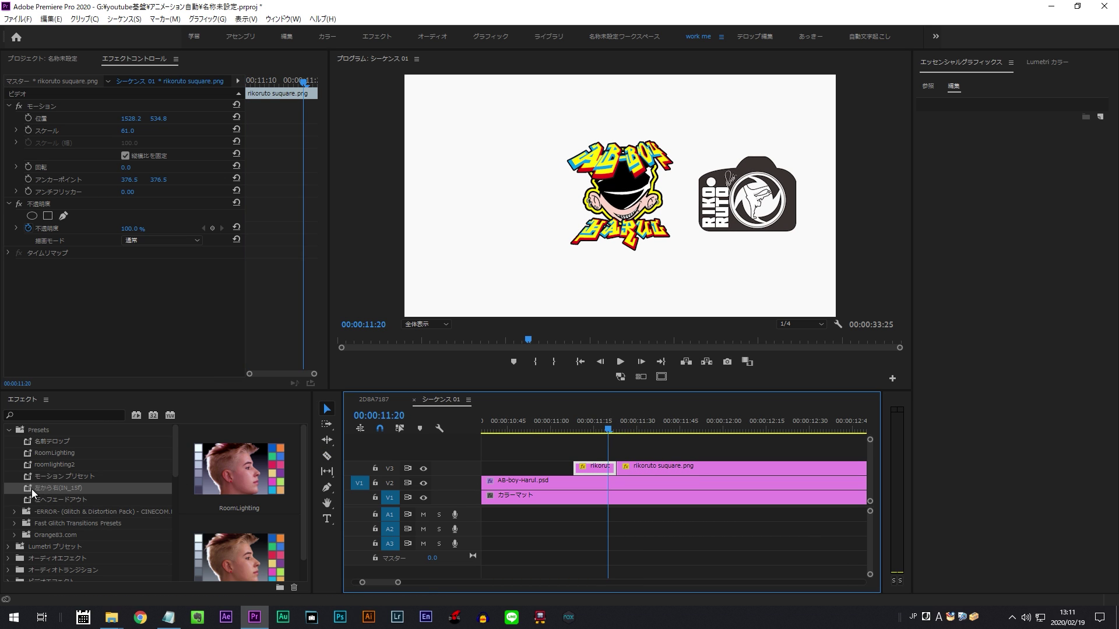
drag(46, 492, 591, 470)
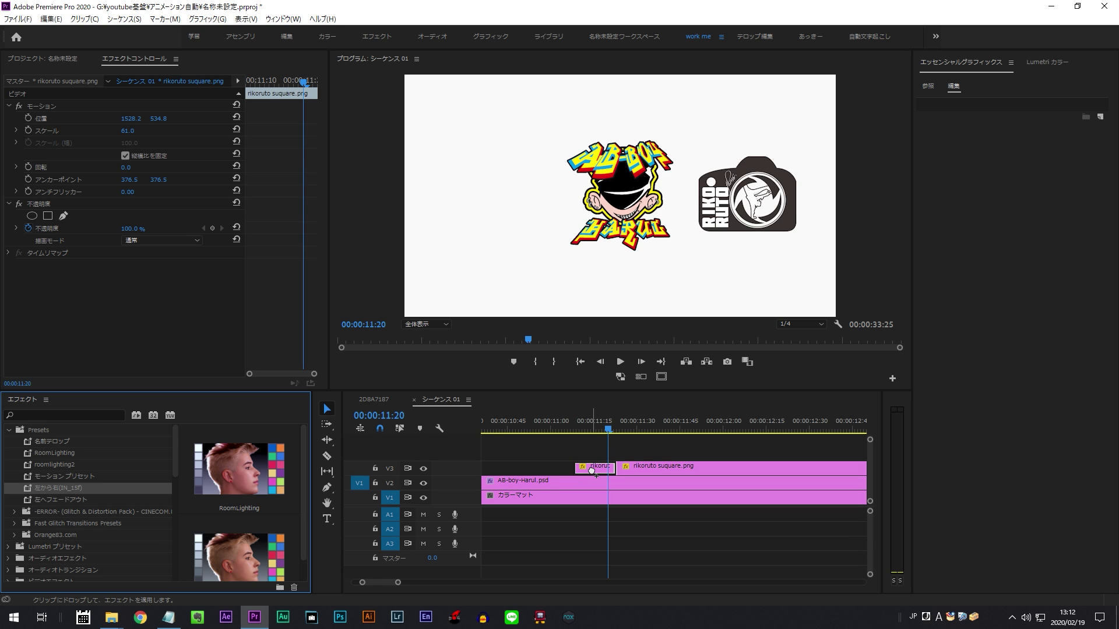
Play back and inspect the logo's blurred slide-in from the left around 11:08.
click(568, 428)
key(space)
key(space)
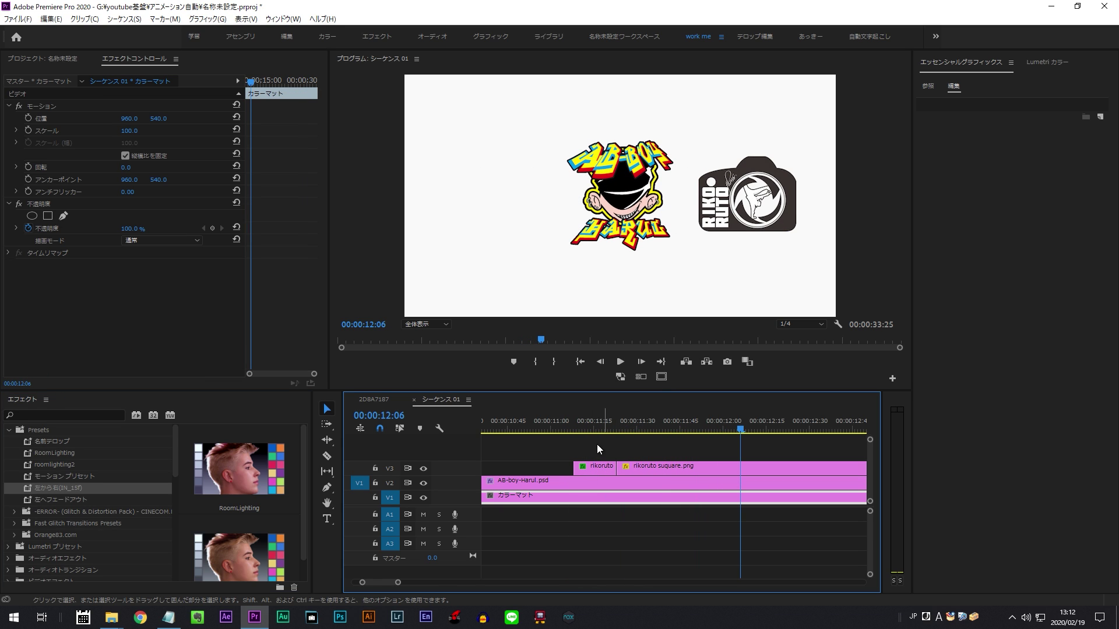
click(573, 426)
drag(574, 424, 565, 424)
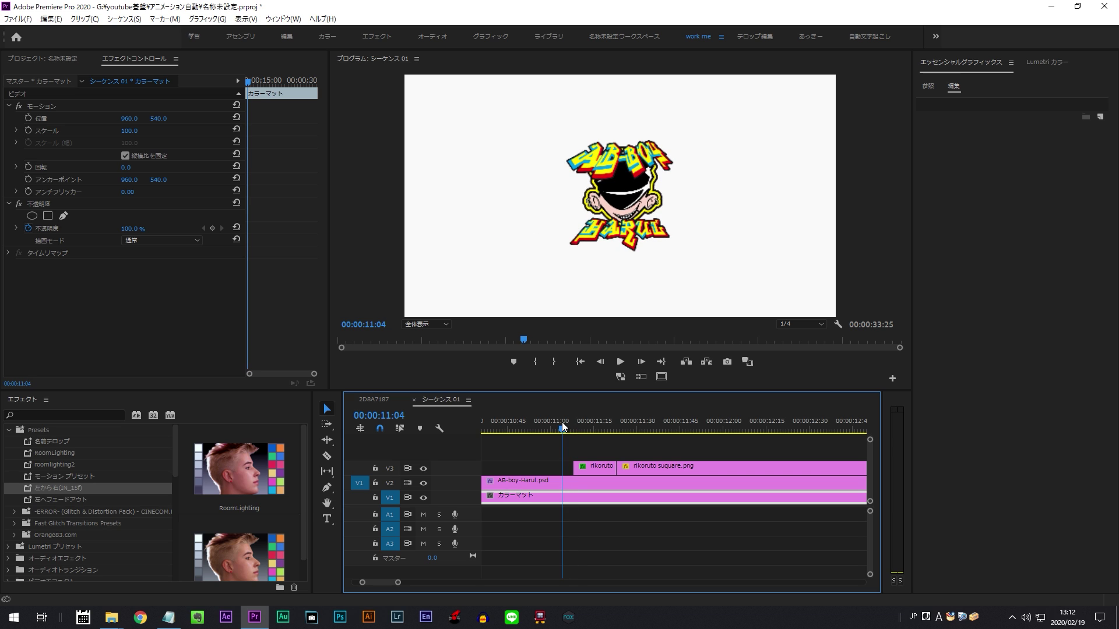
click(574, 424)
click(594, 465)
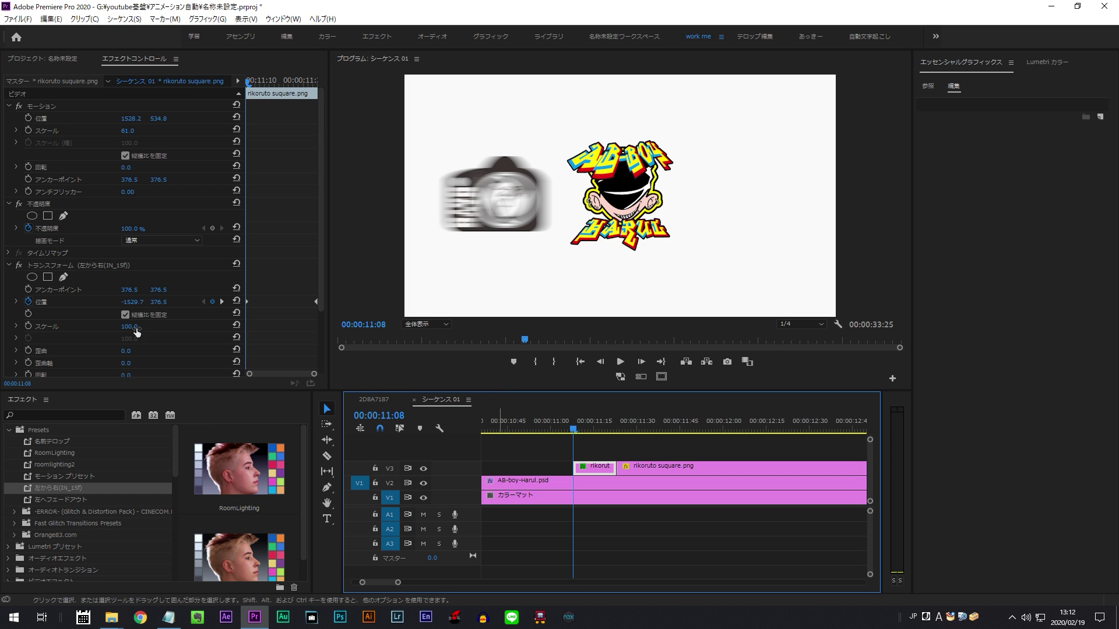
drag(127, 301, 342, 297)
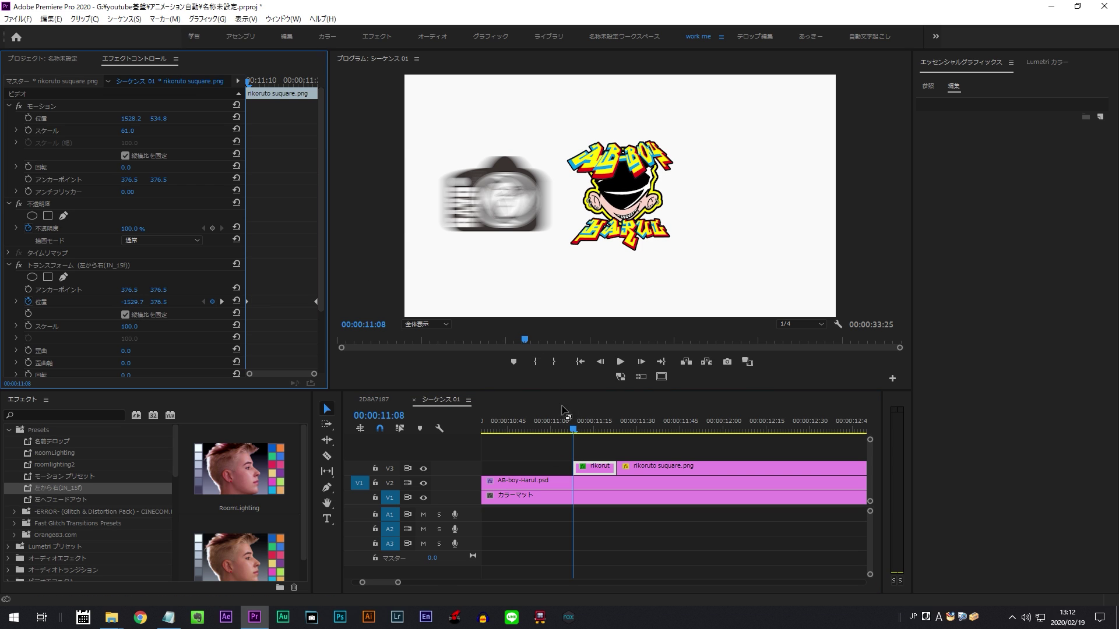
click(608, 458)
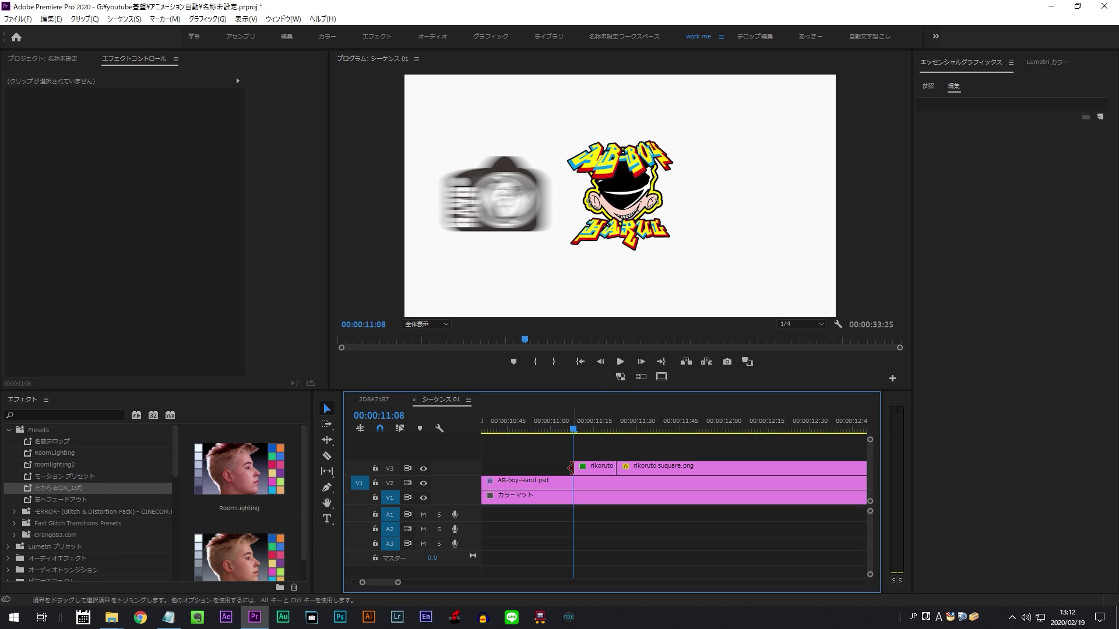
Add a 4-frame cross dissolve to the logo's start and preview the entrance.
click(570, 467)
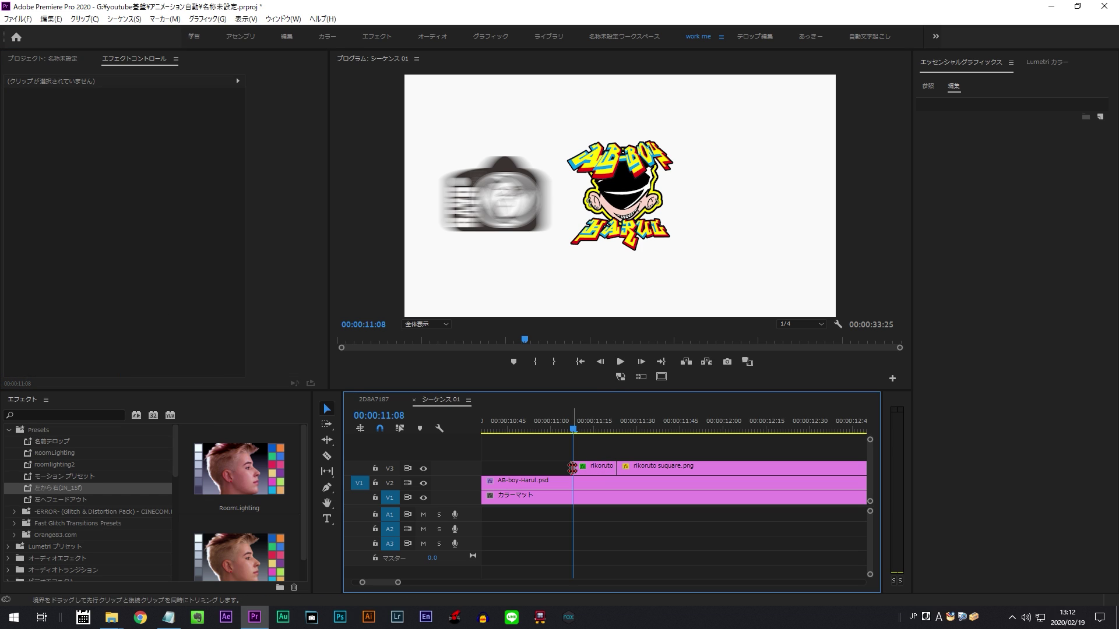
key(ctrl+d)
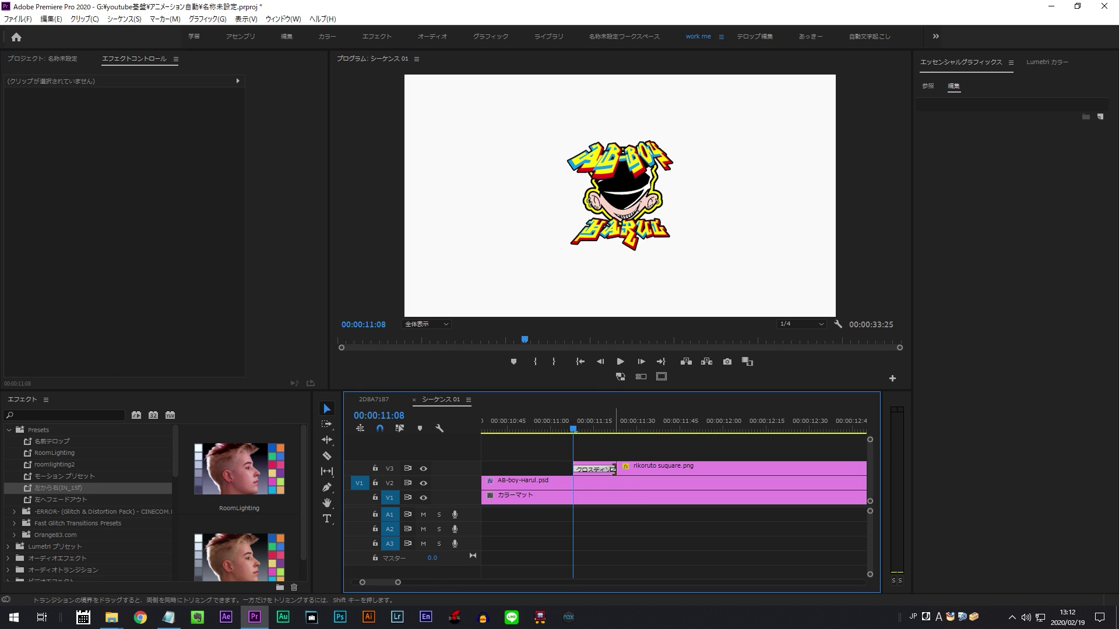
drag(614, 469, 579, 469)
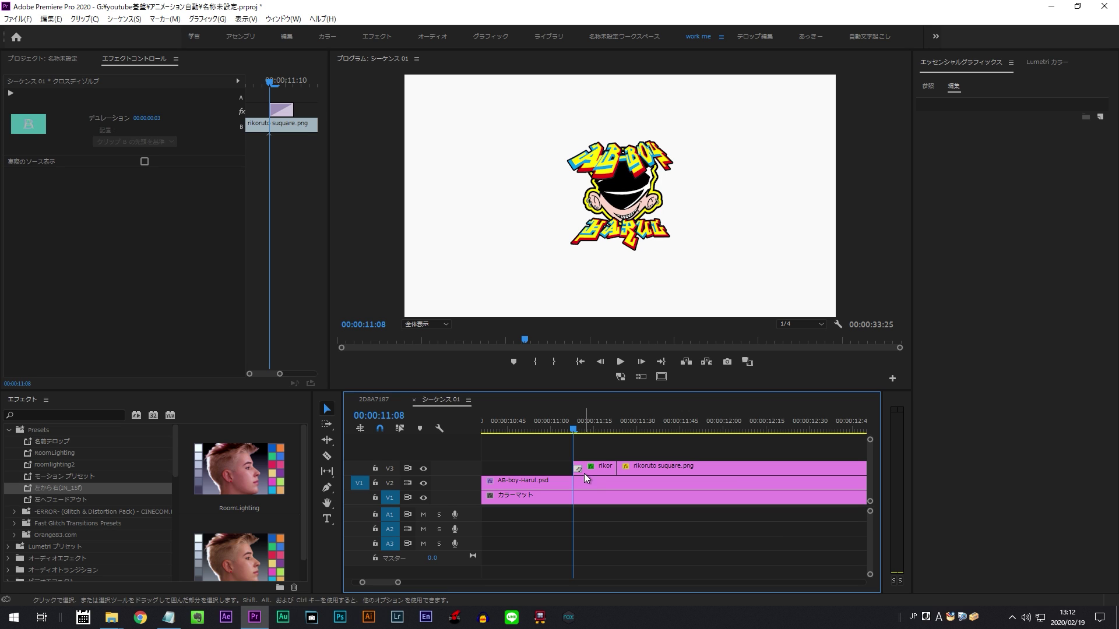
click(577, 429)
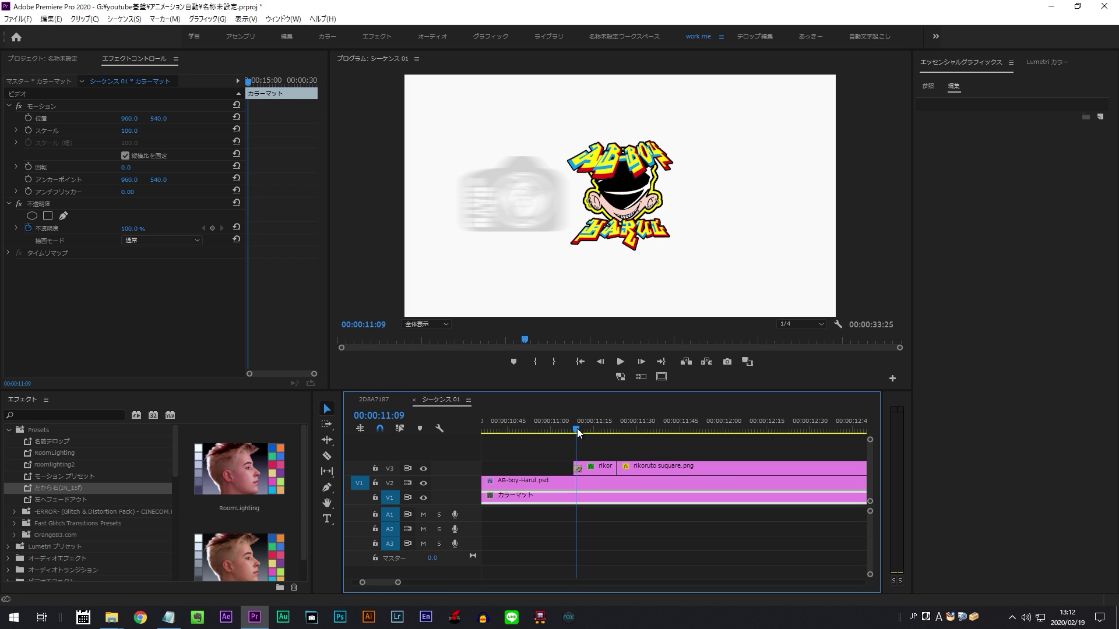
drag(577, 428, 558, 427)
key(space)
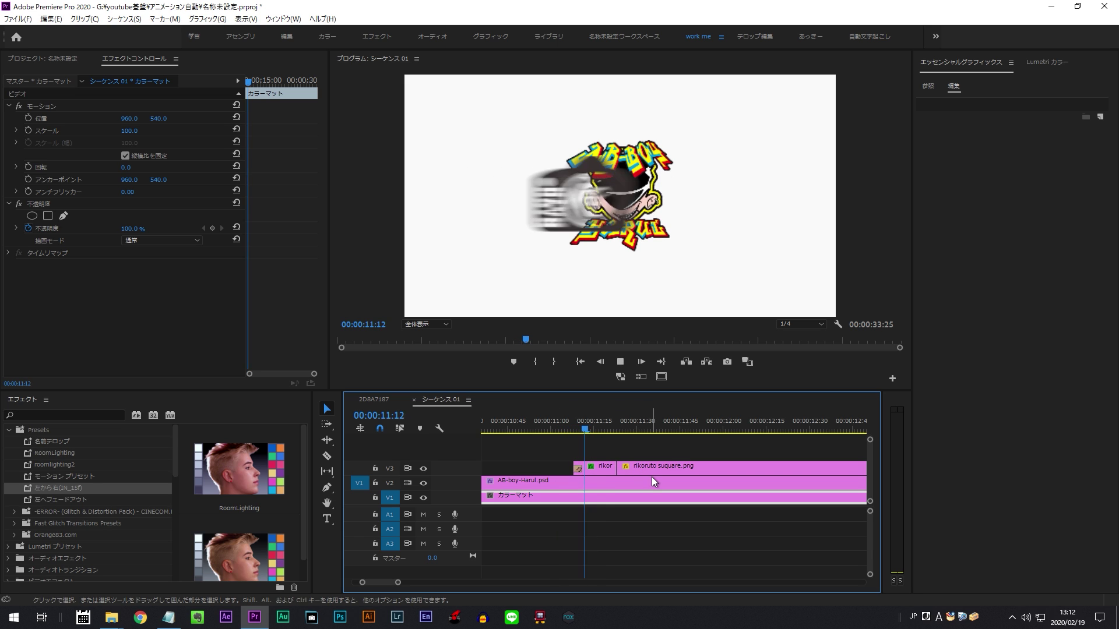
click(561, 420)
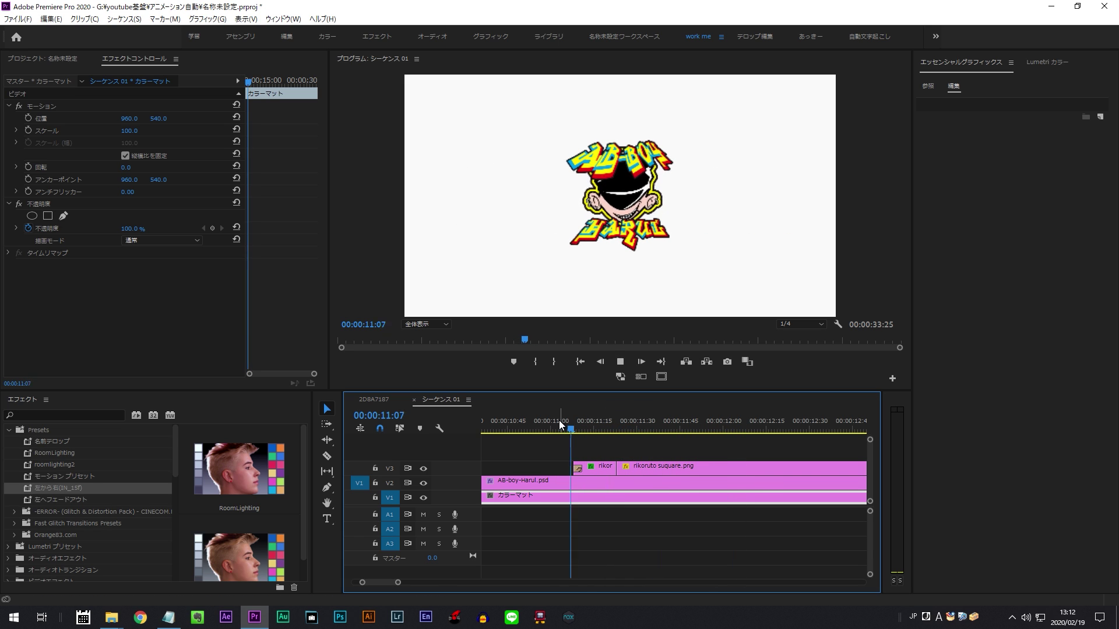
key(space)
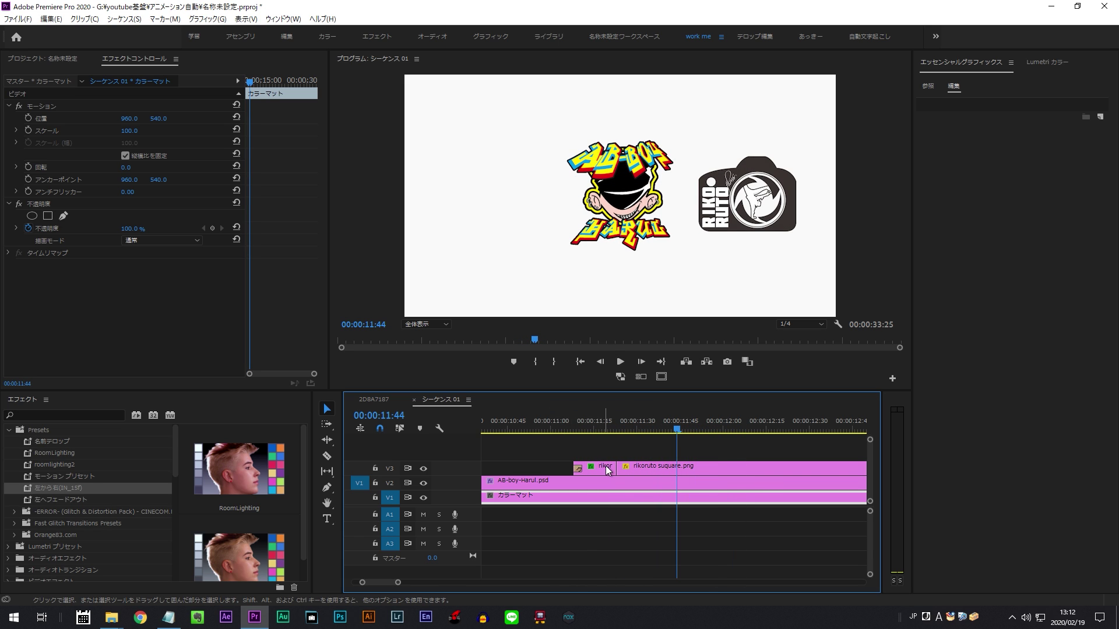
key(Up)
Drag the rikoruto logo clip off V3 to a later point in the sequence.
key(minus)
key(minus)
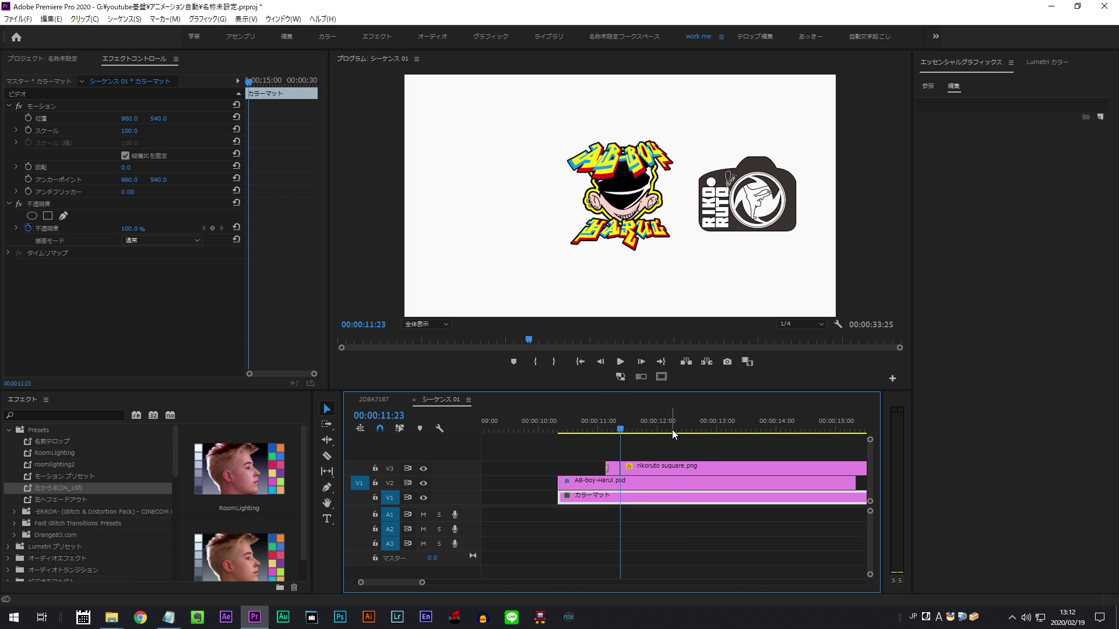
click(766, 209)
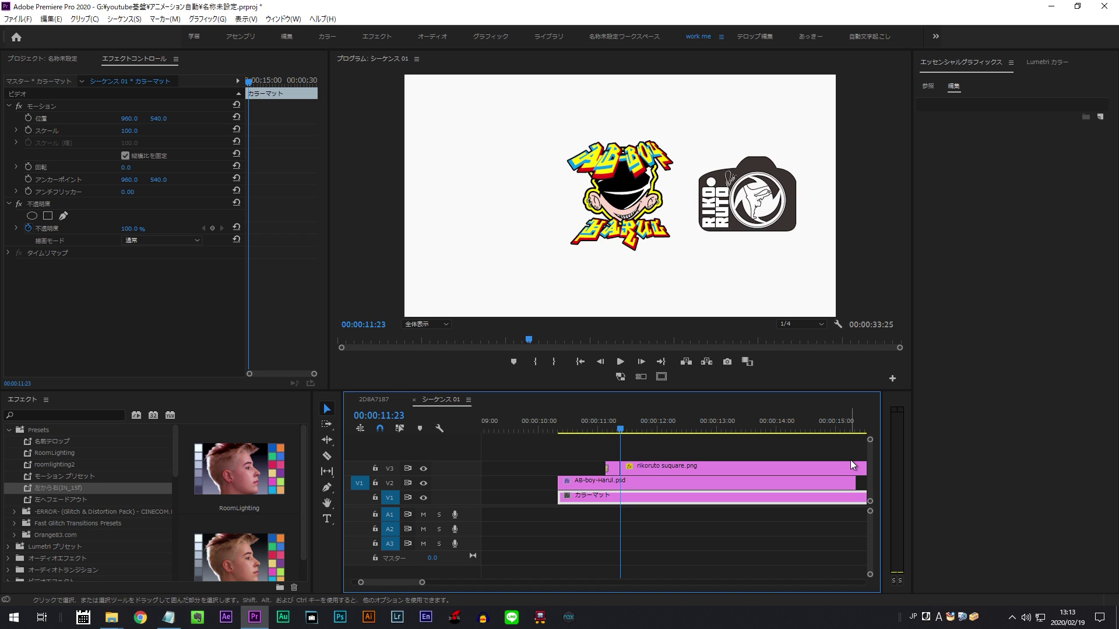
key(equal)
key(Left)
key(Left)
key(Left)
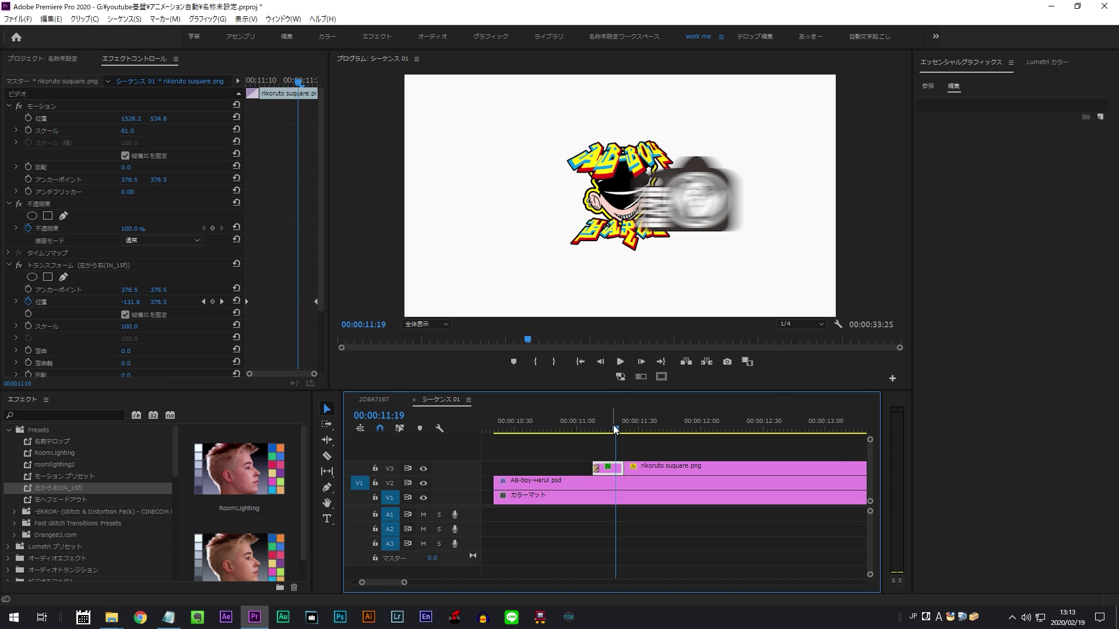
click(604, 445)
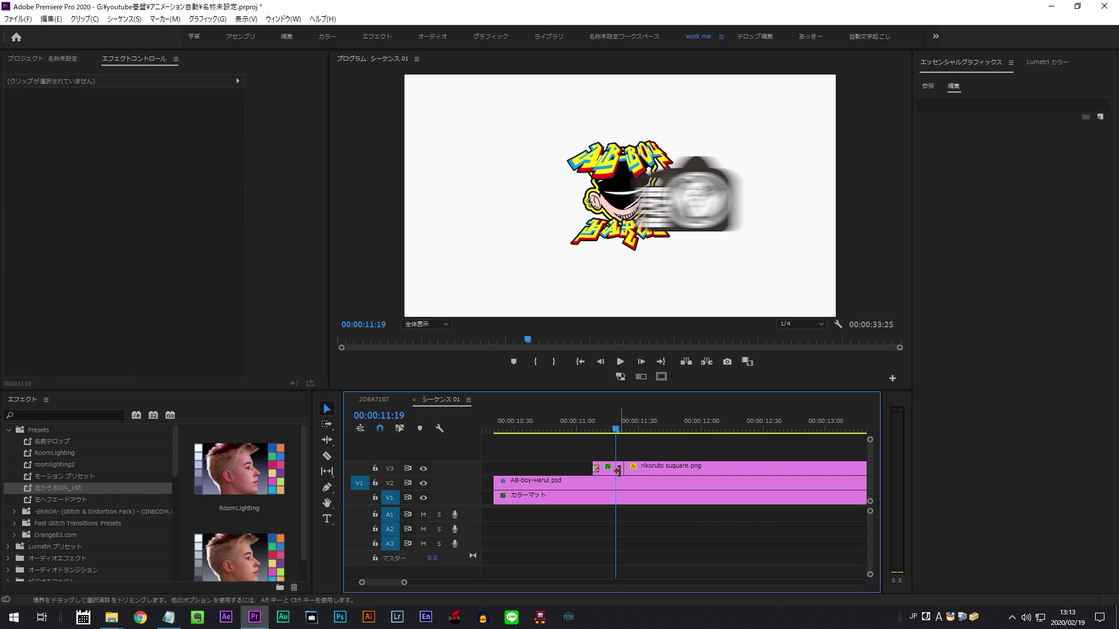
click(663, 429)
drag(609, 466, 737, 481)
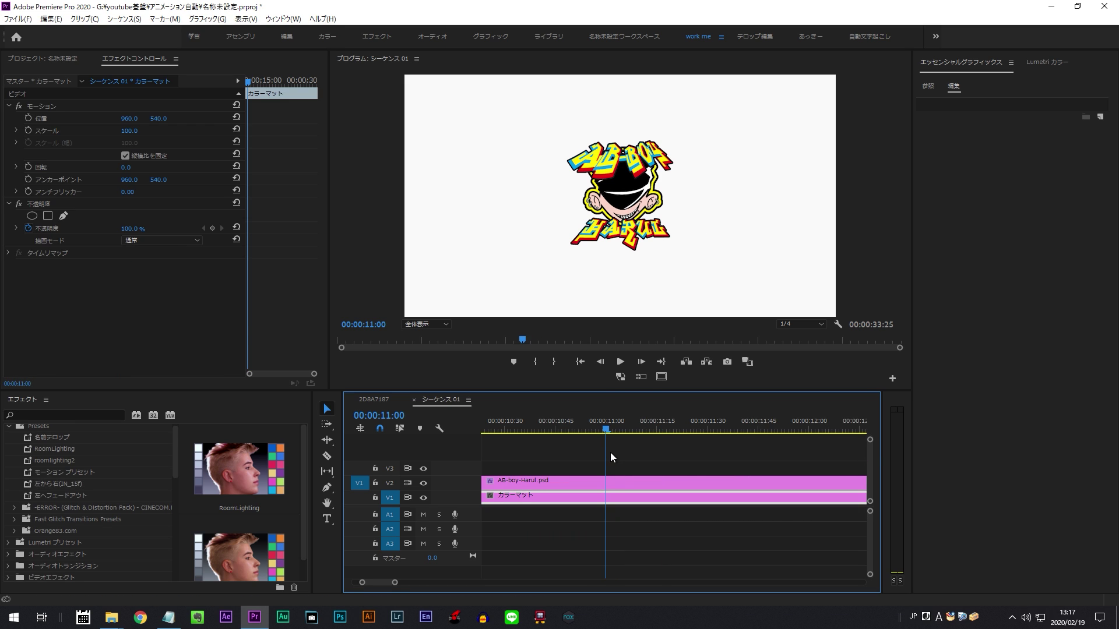
Cut the AB-boy logo at 11:00 and remove the Transform effect from the second piece.
click(607, 482)
key(v)
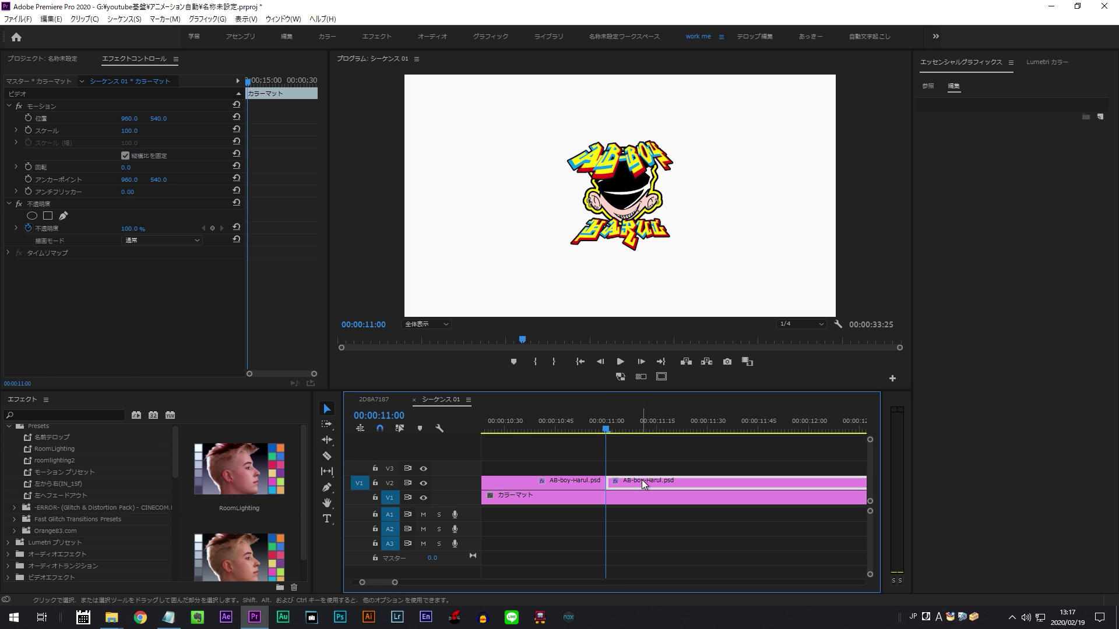
click(644, 484)
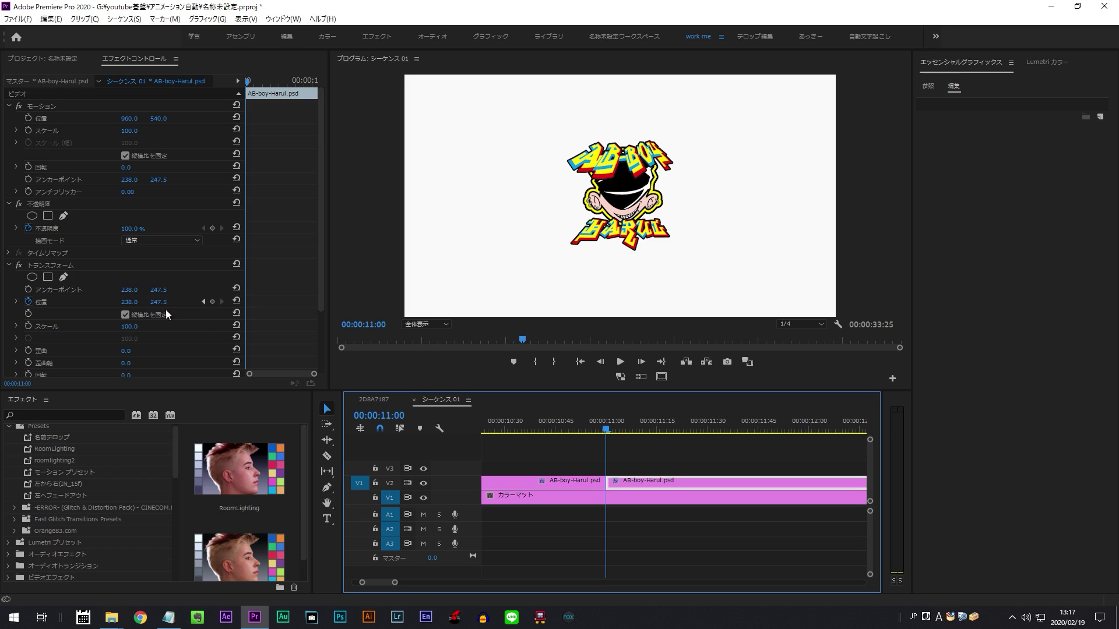
click(66, 268)
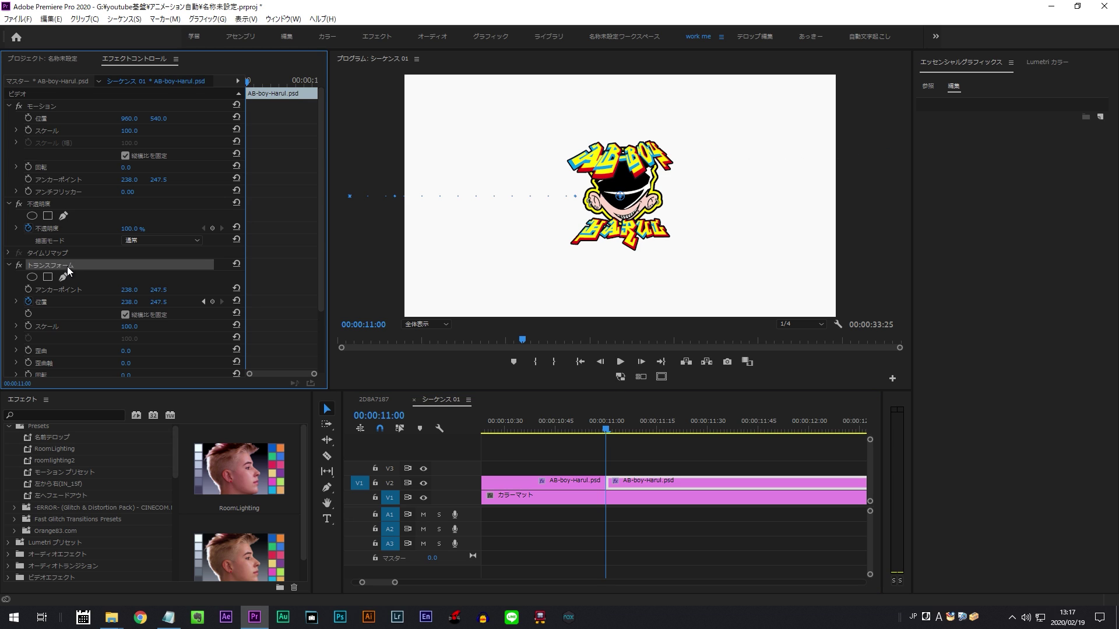
key(Delete)
Cut the AB-boy logo again at 11:15 and delete the tail piece.
key(Right)
key(Right)
key(Right)
key(Right)
key(Right)
key(Right)
key(Right)
key(Right)
key(Right)
key(Right)
key(Right)
key(Right)
key(Right)
key(Right)
key(Right)
key(ctrl+k)
click(680, 481)
key(Delete)
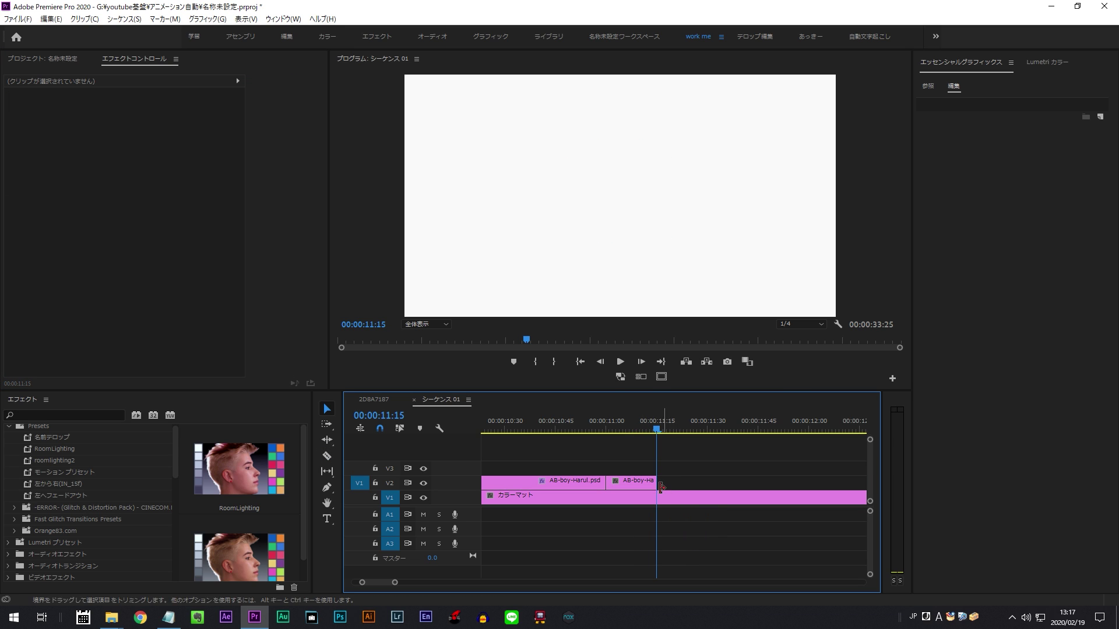
Apply a fresh Transform effect to the short 11:00–11:15 logo piece.
mouse_move(617, 422)
mouse_down()
mouse_move(642, 431)
mouse_move(606, 436)
mouse_up()
click(633, 483)
scroll(69, 516, down, 5)
drag(70, 516, 632, 483)
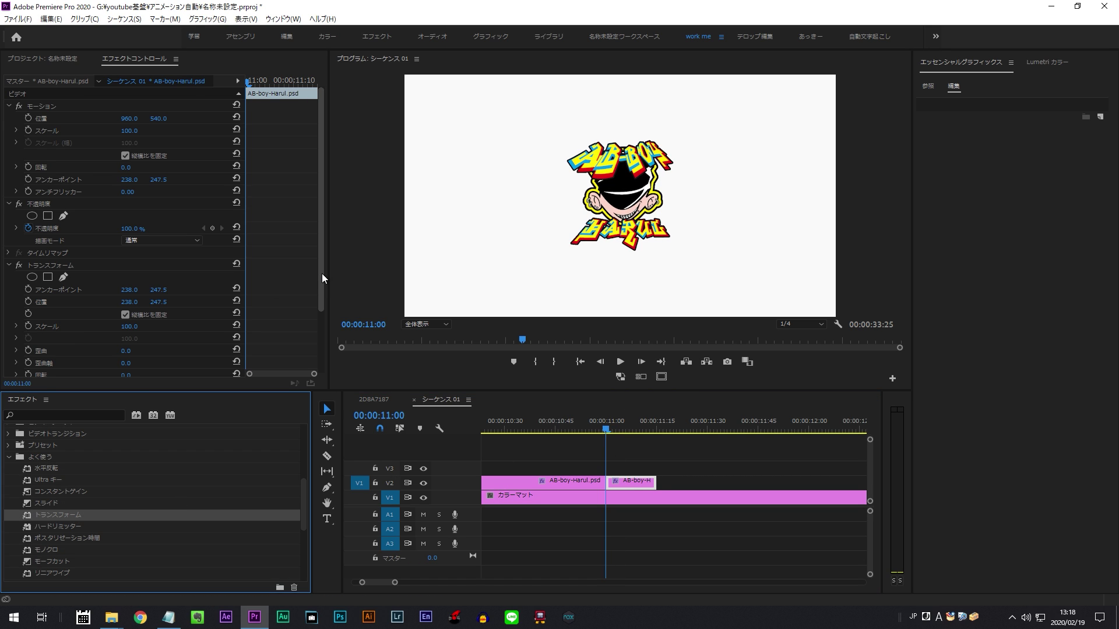
Keyframe Transform position X from 238 at 11:00 to 1452 at 11:14, sliding the logo off right.
scroll(322, 274, down, 3)
click(27, 240)
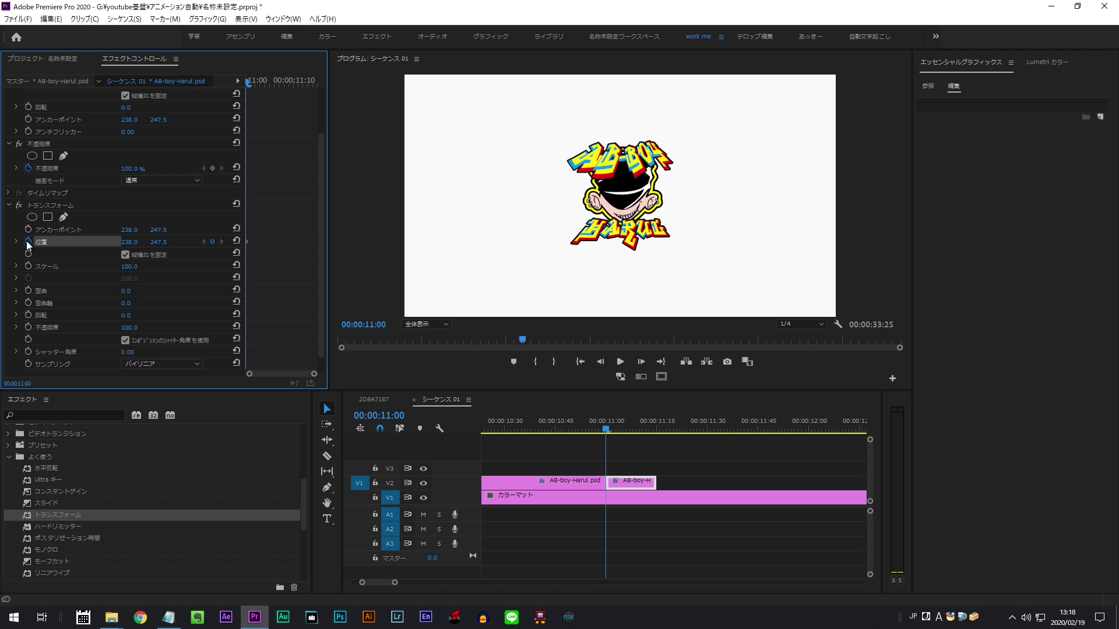
drag(633, 436, 652, 423)
click(81, 302)
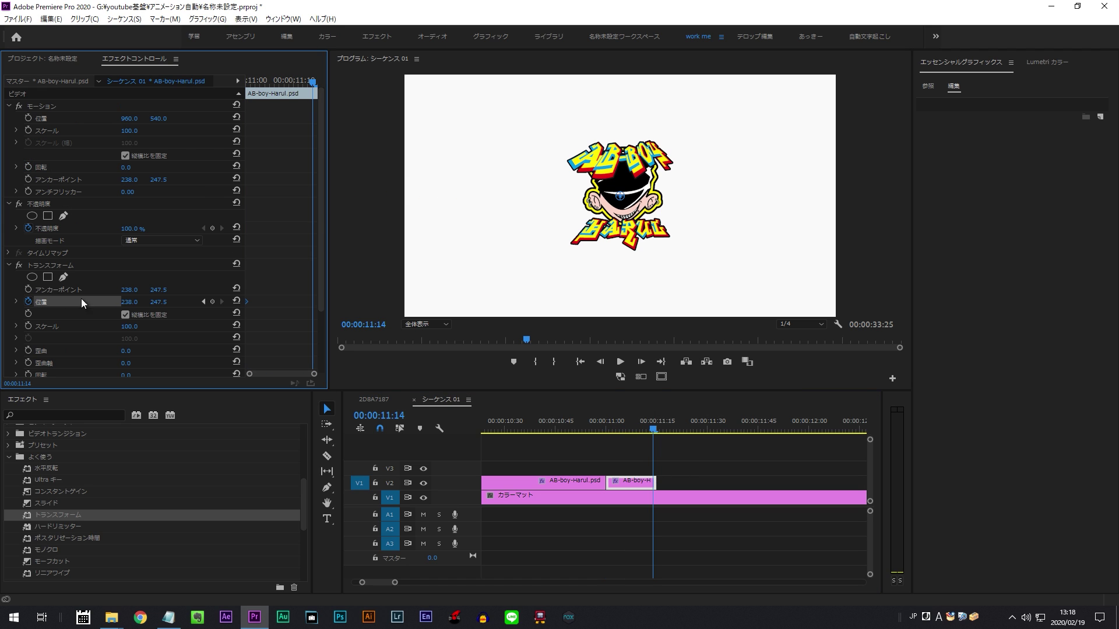
drag(123, 303, 811, 303)
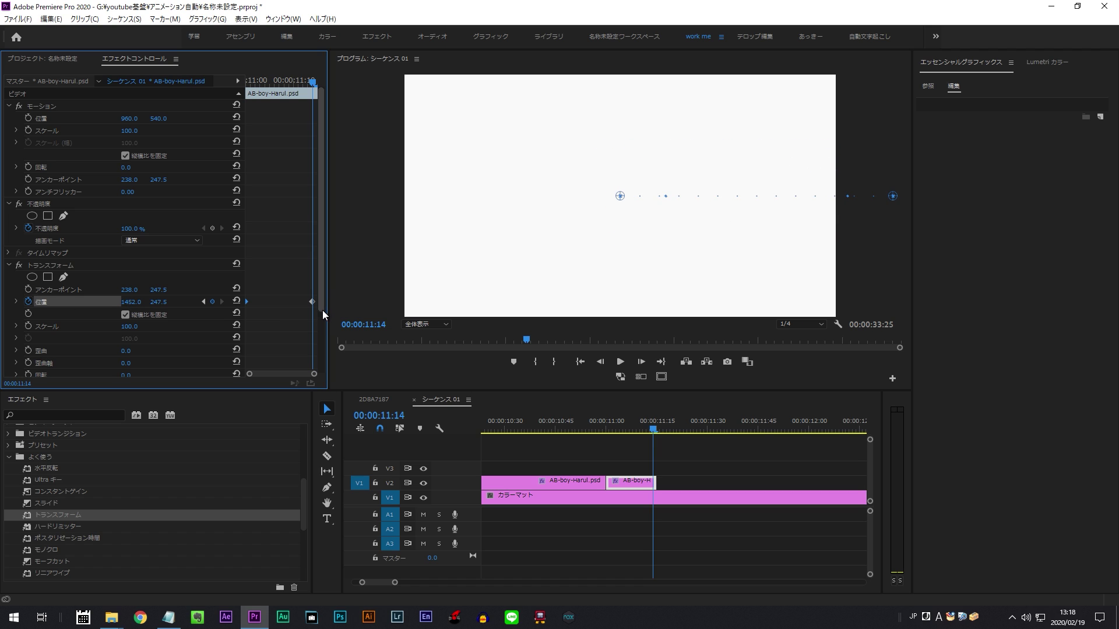
Set the shutter angle to 360 and play back the blurred slide-out.
drag(322, 310, 327, 365)
drag(119, 331, 301, 331)
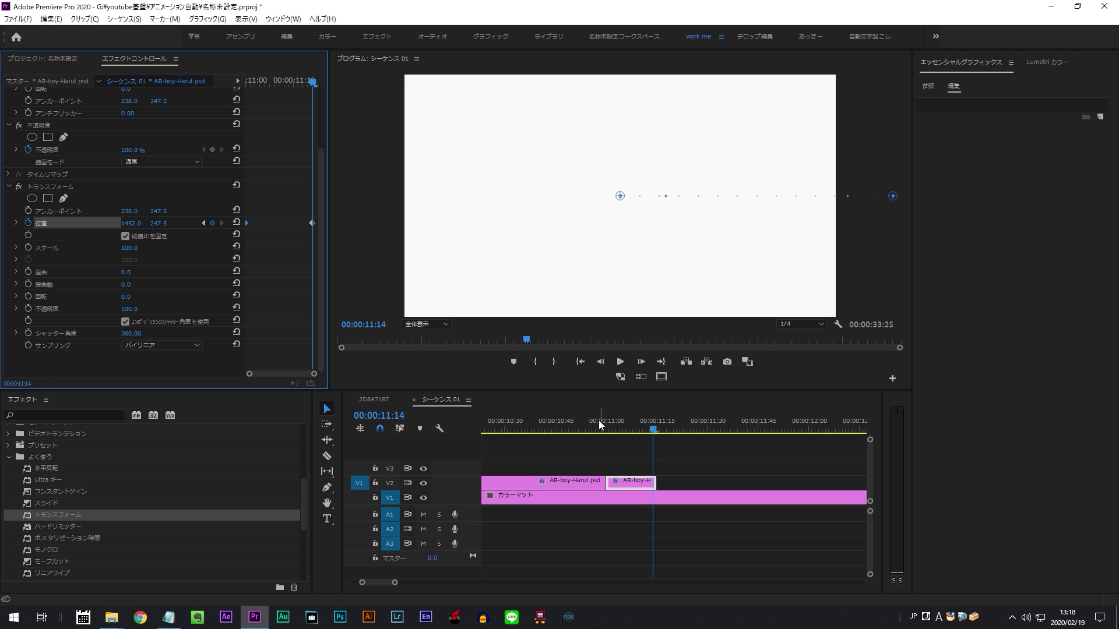
click(547, 429)
key(space)
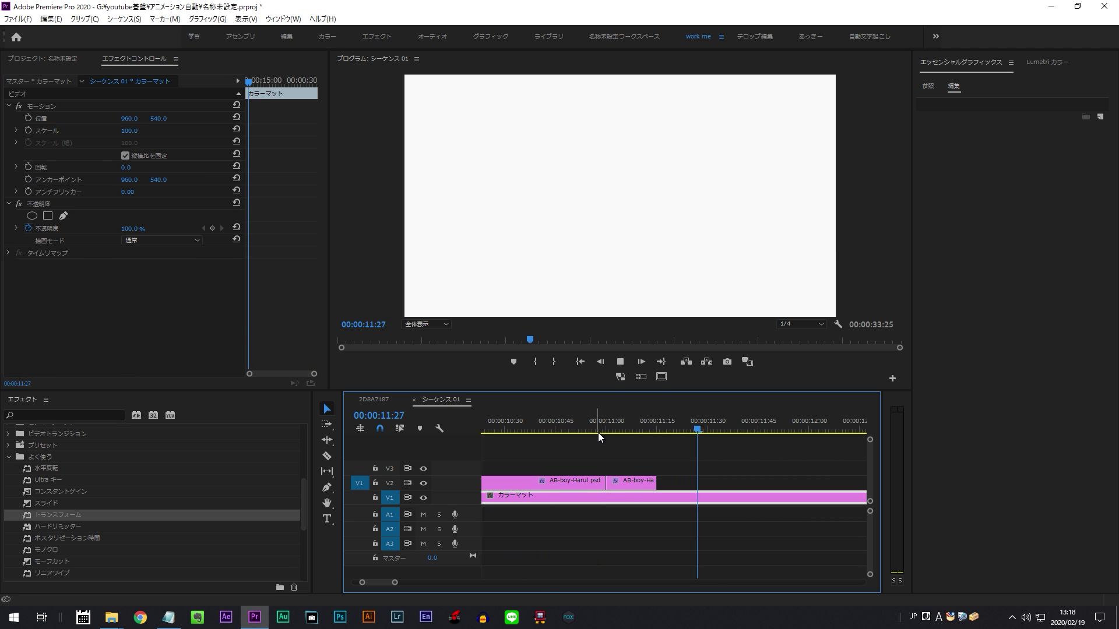
click(577, 424)
key(space)
click(585, 424)
Select the short logo piece's Transform effect in Effect Controls.
click(628, 474)
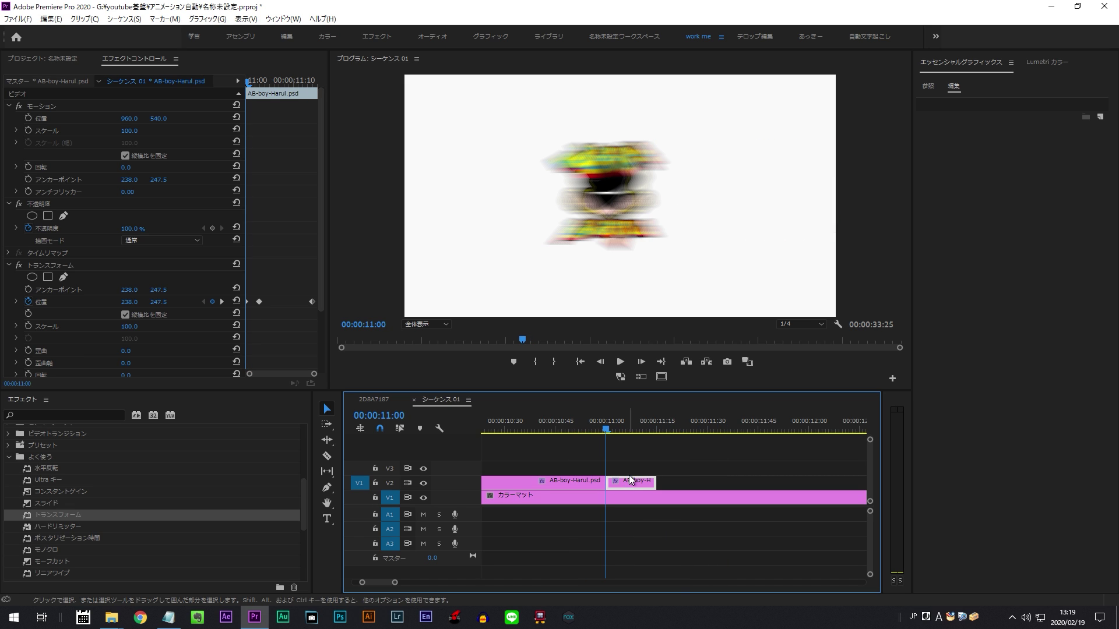
click(66, 266)
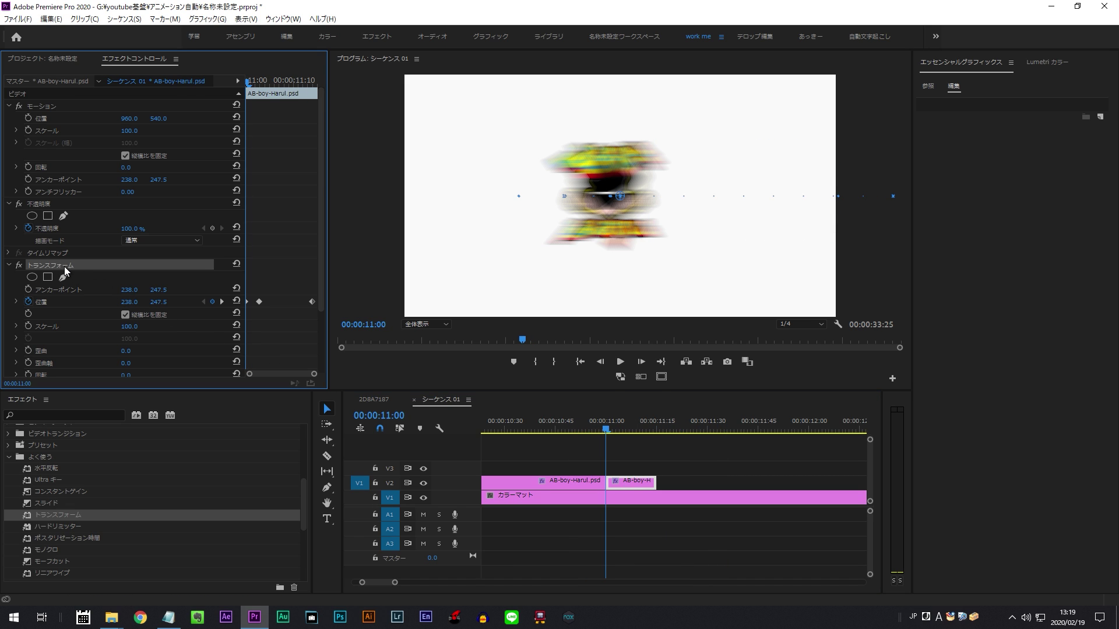
right_click(67, 269)
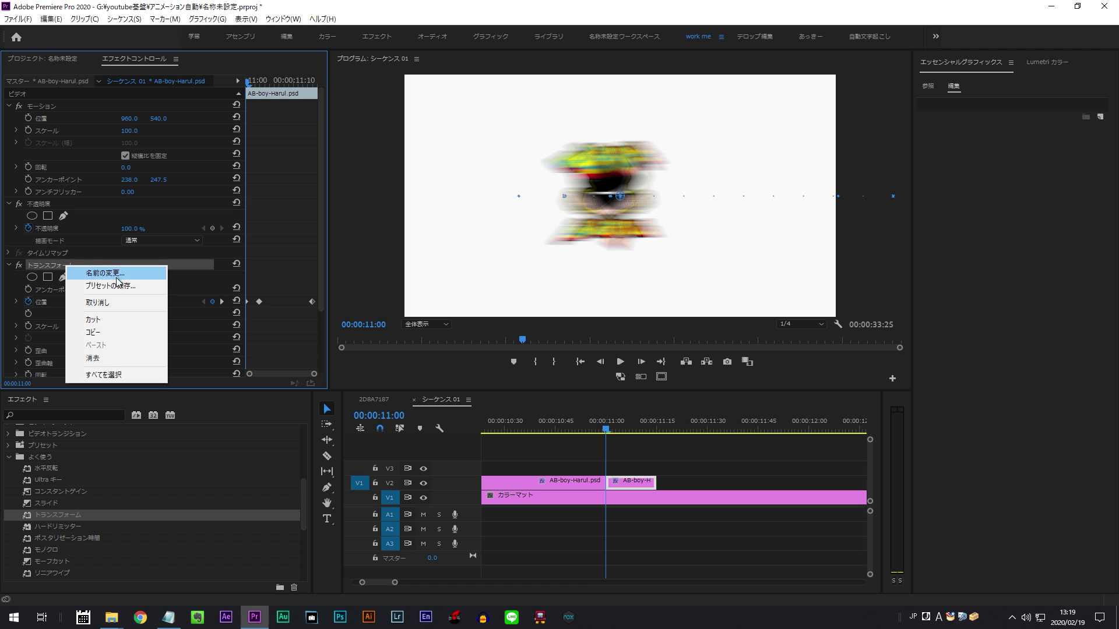
Save the slide-out Transform as preset '左から右(OUT_15f)' anchored to the Out Point.
click(111, 285)
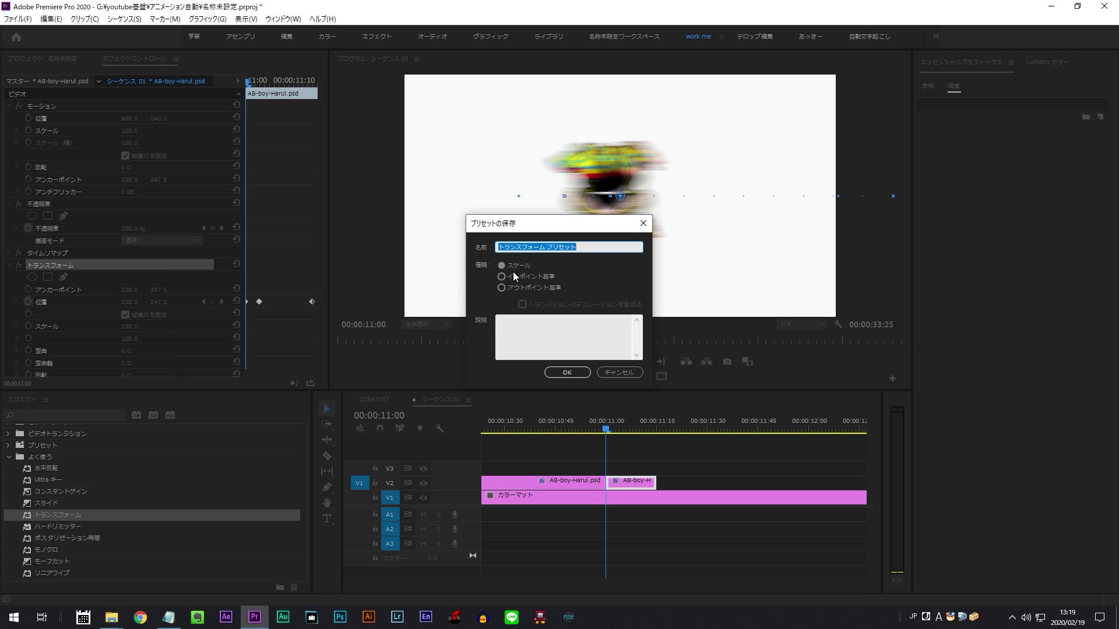
key(Zenkaku_Hankaku)
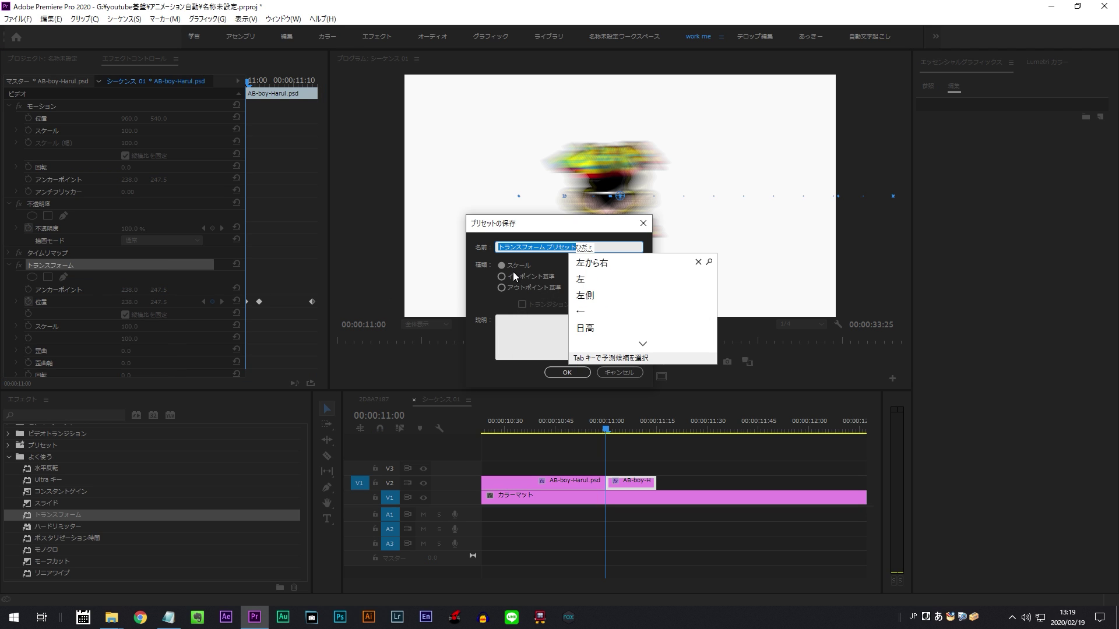
text(←からみひだり)
key(space)
key(space)
key(Return)
key(Zenkaku_Hankaku)
text((OUT_15f)
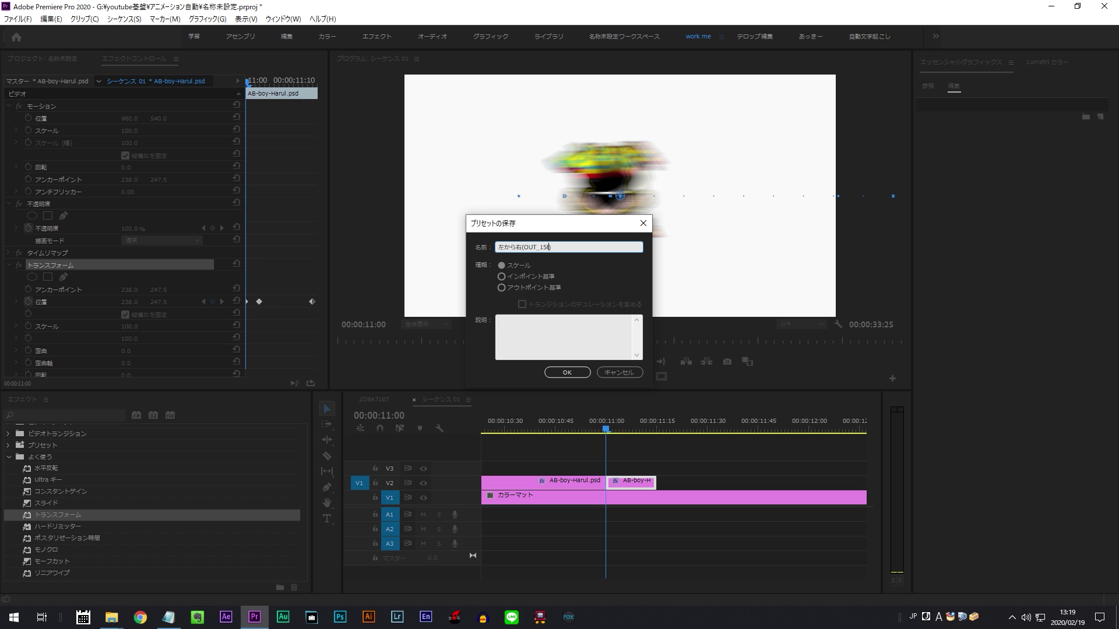
click(529, 288)
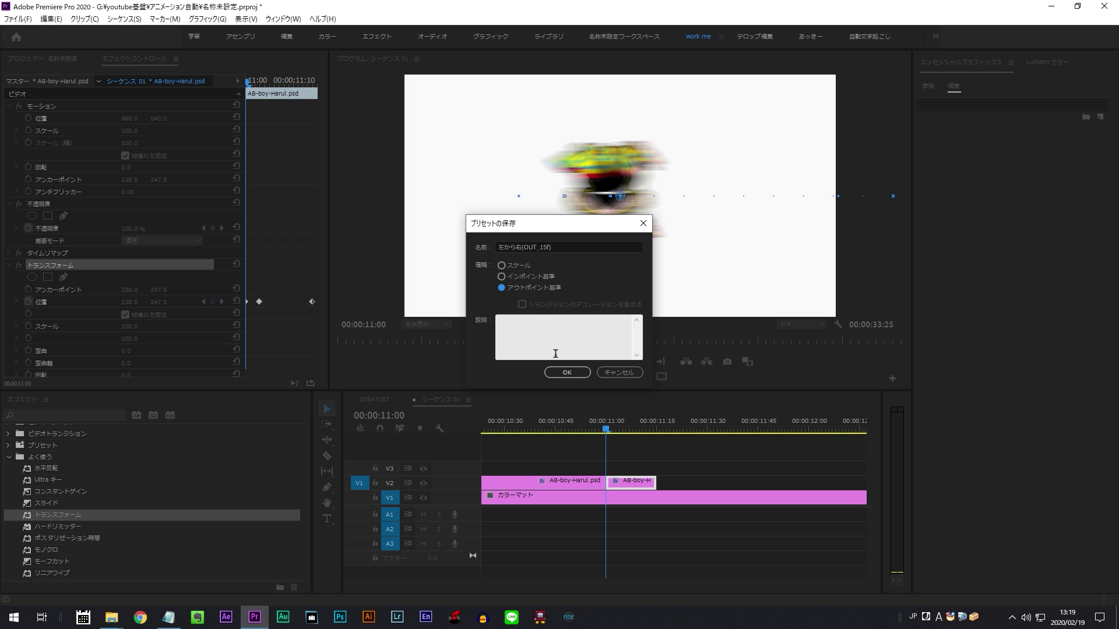
click(558, 371)
Play back the logo animation and move ahead to the rikoruto logo at 12:04.
click(643, 495)
key(minus)
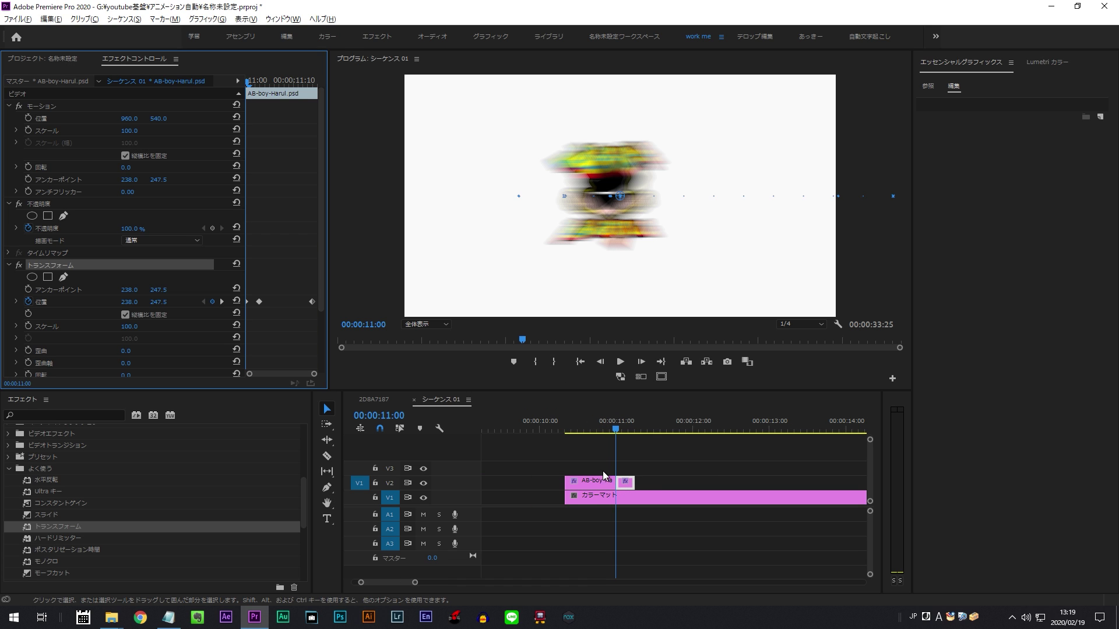
click(568, 428)
key(space)
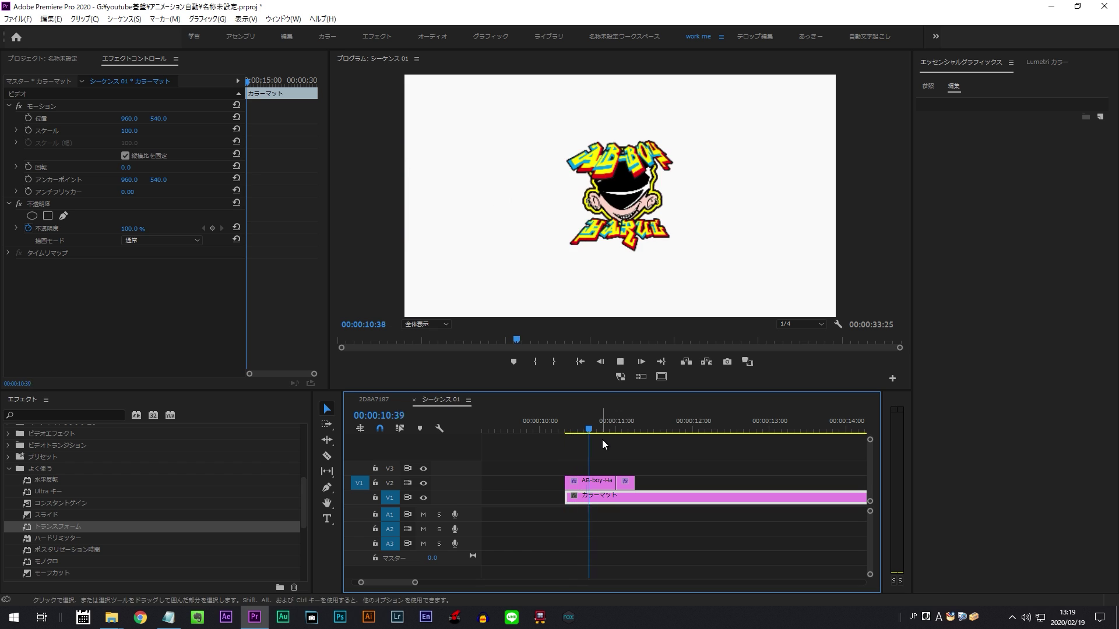
key(minus)
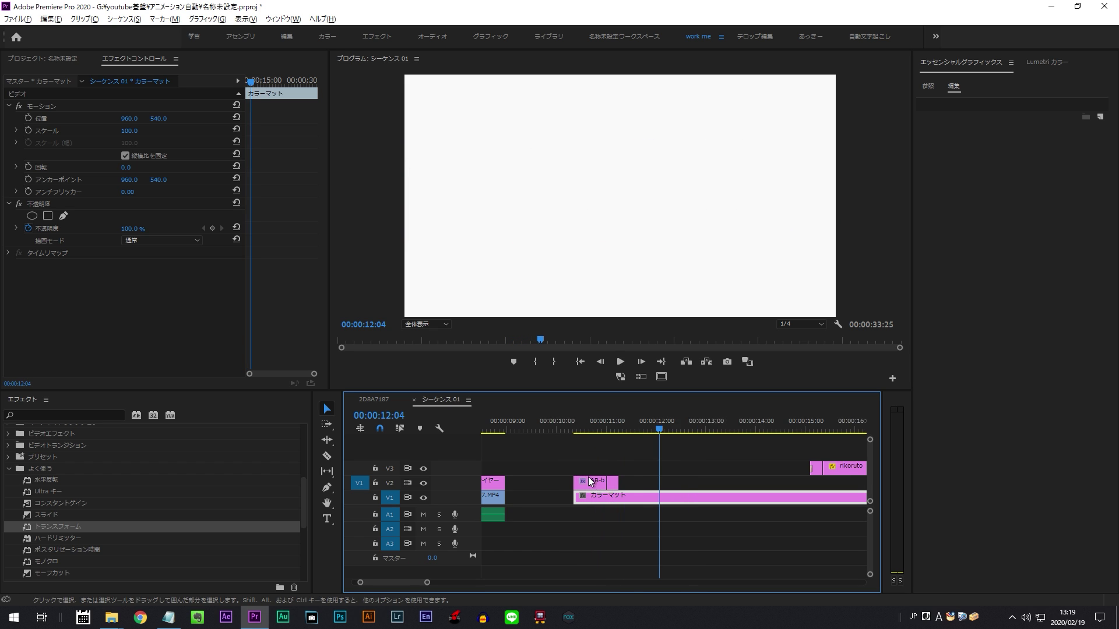
click(586, 418)
drag(589, 418, 631, 442)
key(minus)
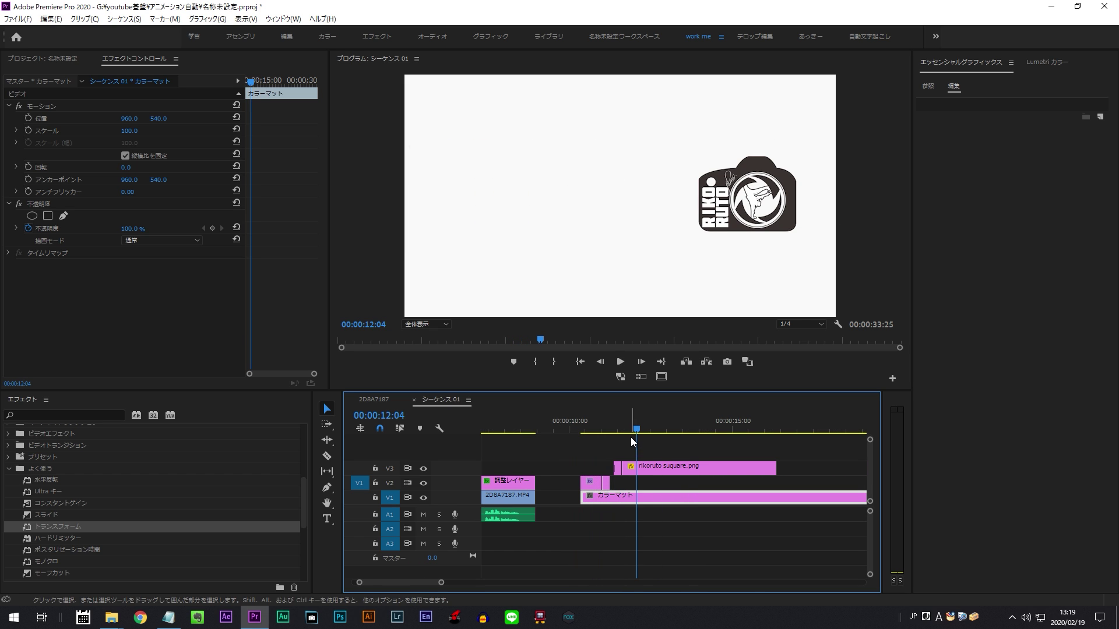
Delete the short leftover piece at the start of V3 and select the remaining clip's Position.
click(618, 471)
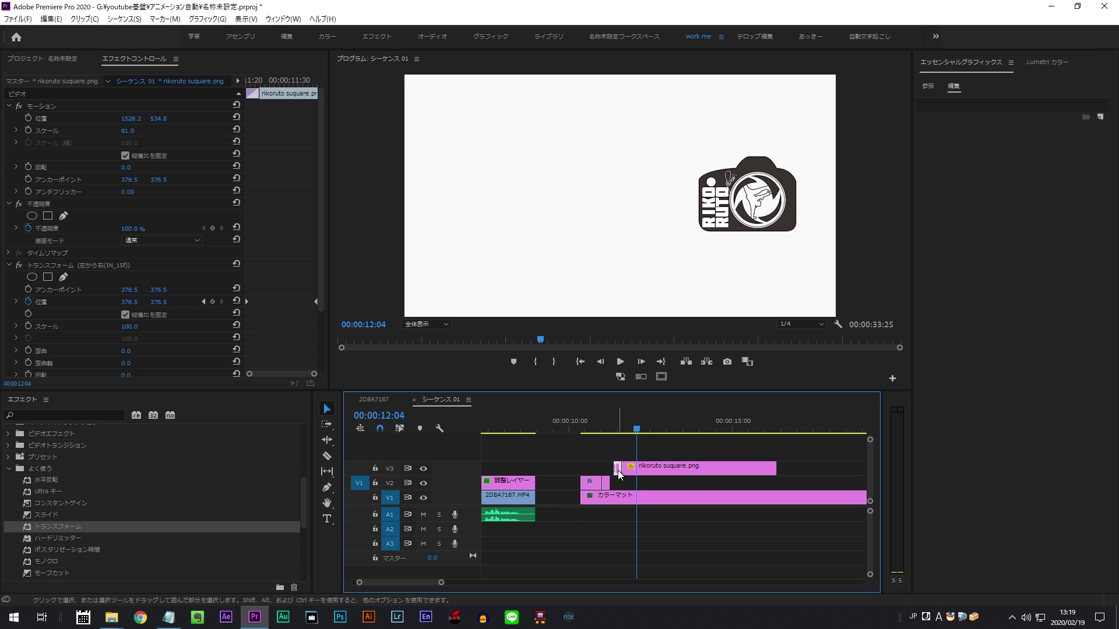
key(Delete)
click(621, 431)
click(79, 120)
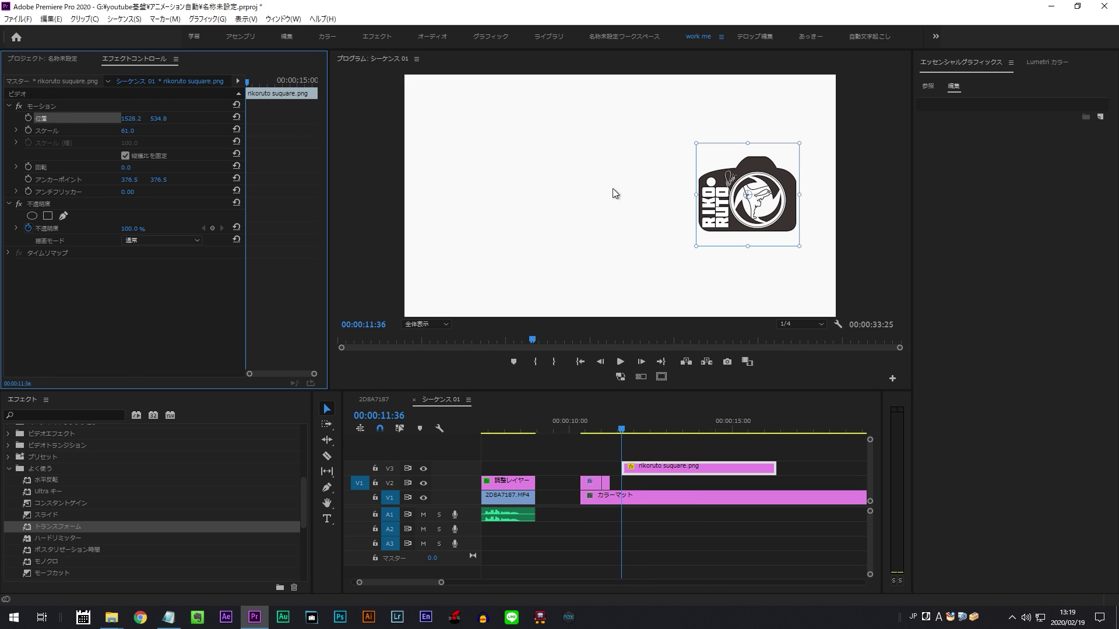
Move the logo to upper-centre and apply the 左から右(IN_15f) slide-in preset to it.
drag(763, 229, 641, 185)
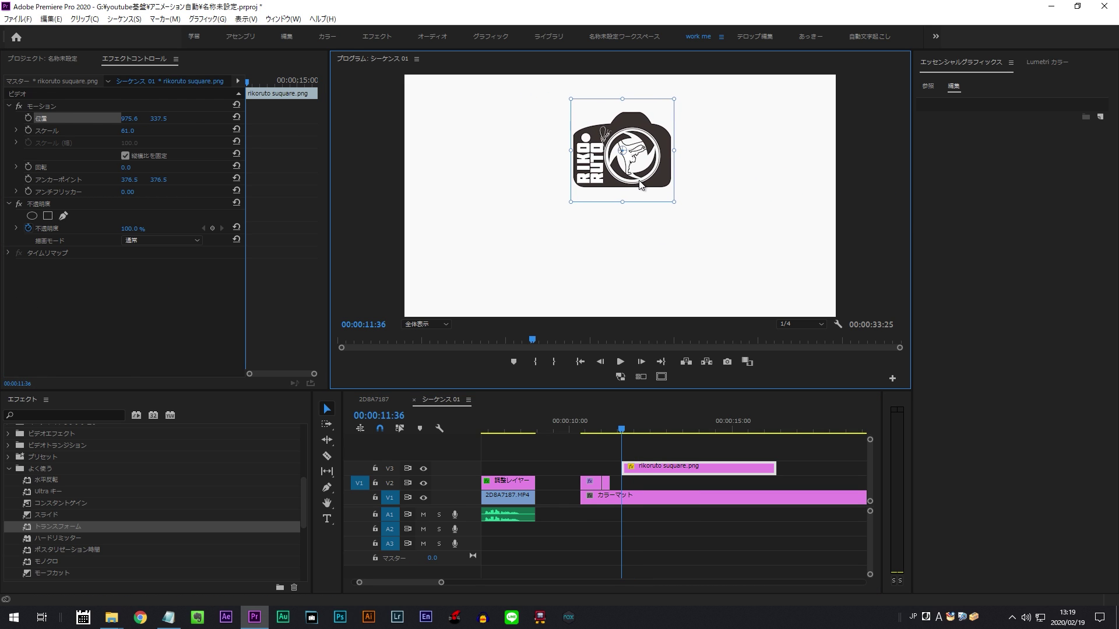
scroll(104, 497, up, 3)
scroll(104, 498, up, 3)
click(662, 449)
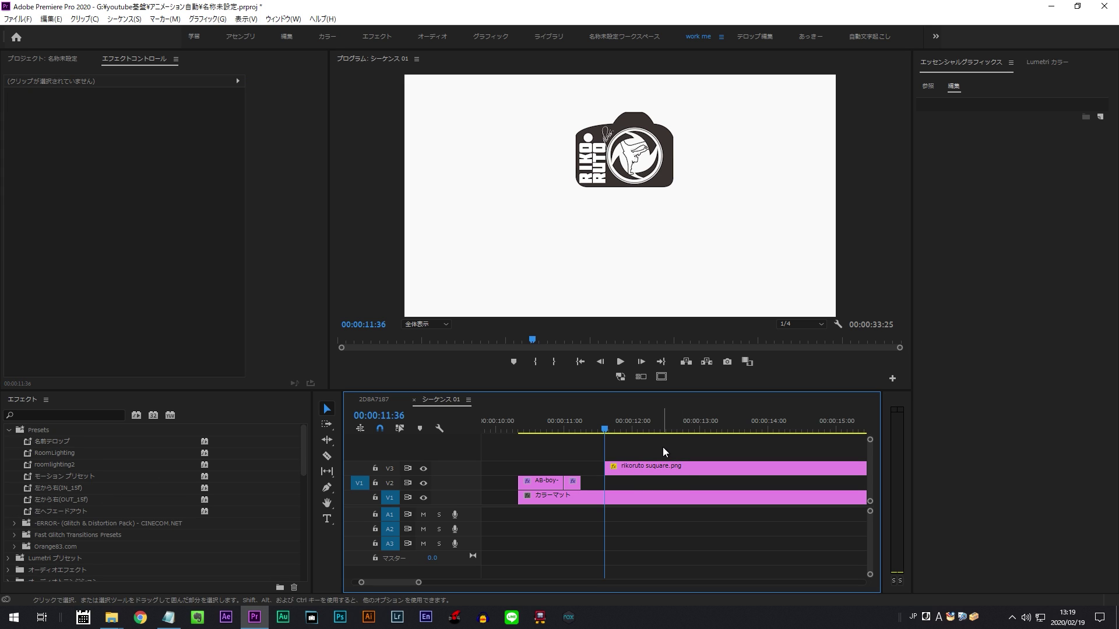
drag(59, 488, 612, 468)
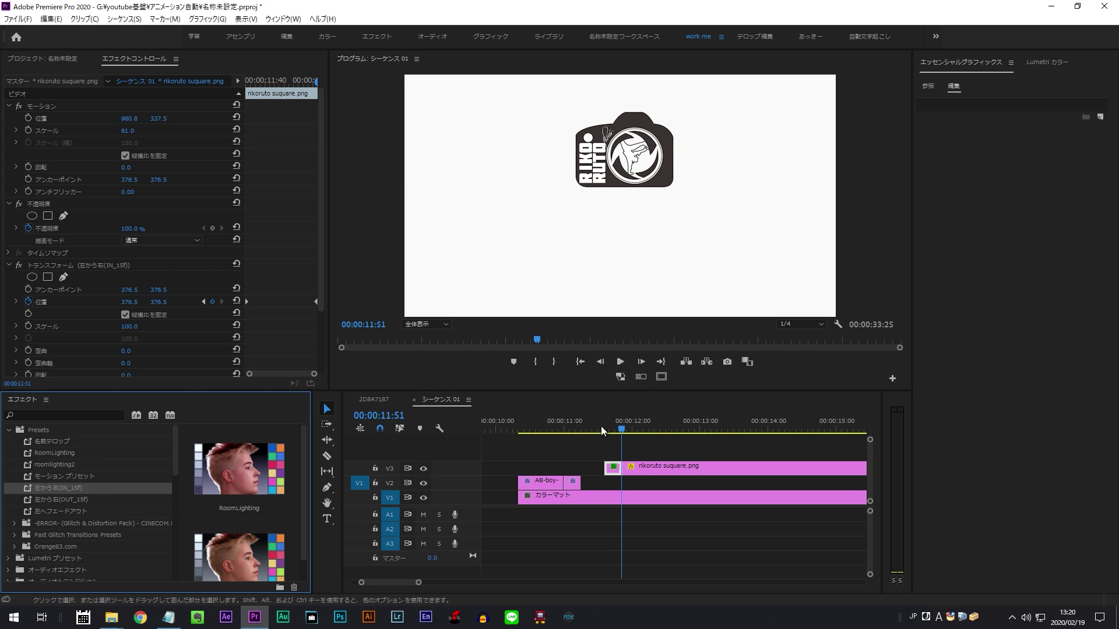
Split the logo clip at 12:33 and 12:48 and delete the tail after 12:48.
key(space)
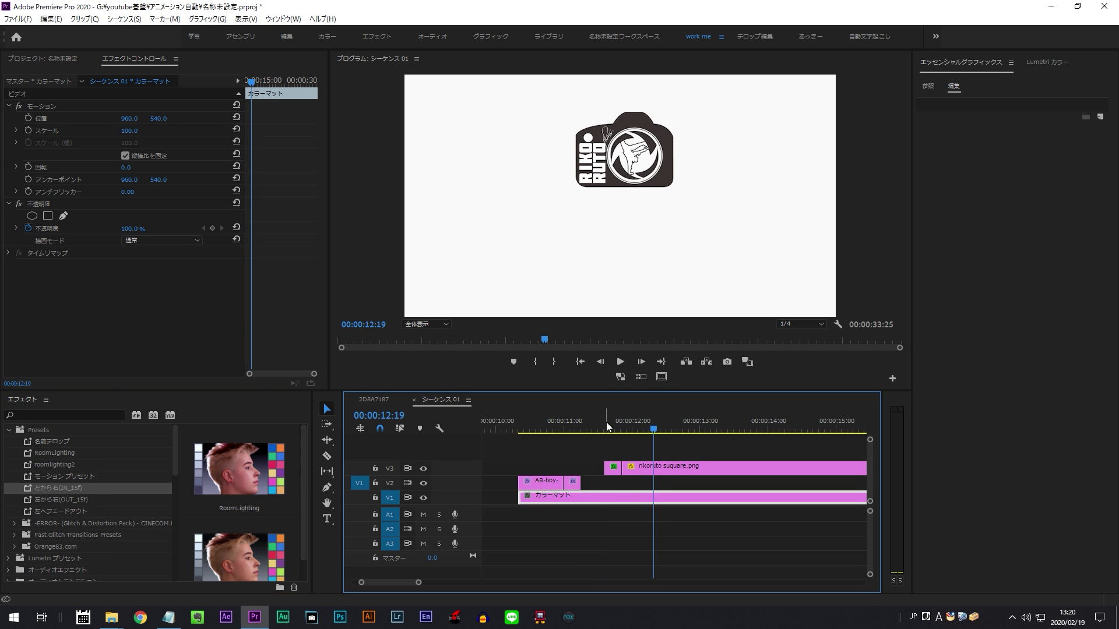
key(space)
key(c)
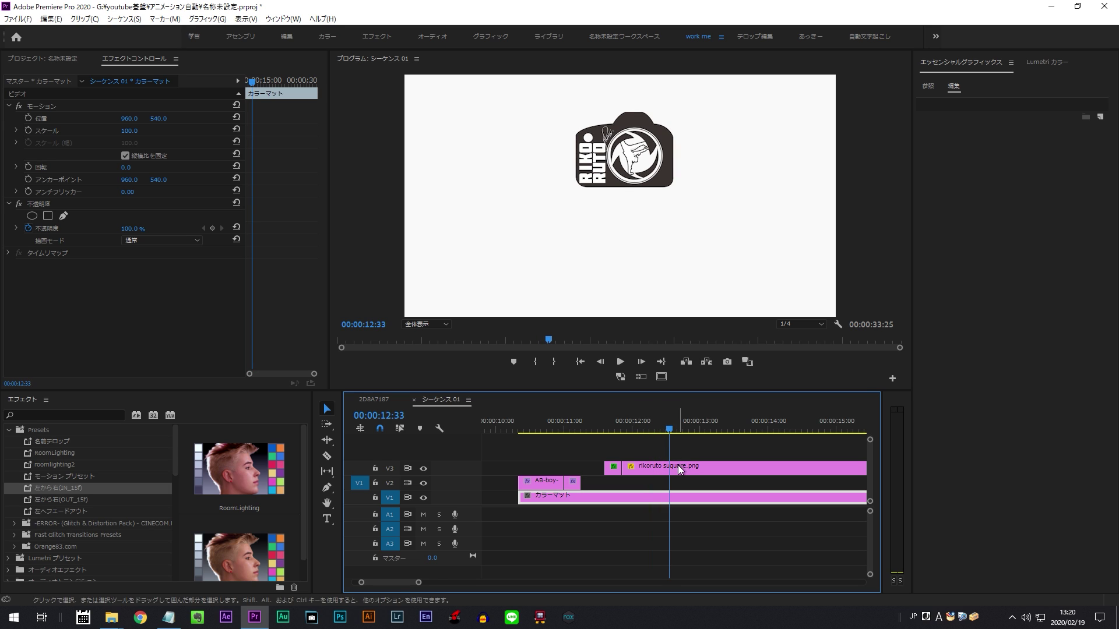
click(671, 468)
key(v)
key(Right)
key(Right)
key(Right)
key(Right)
key(Right)
key(Right)
key(Right)
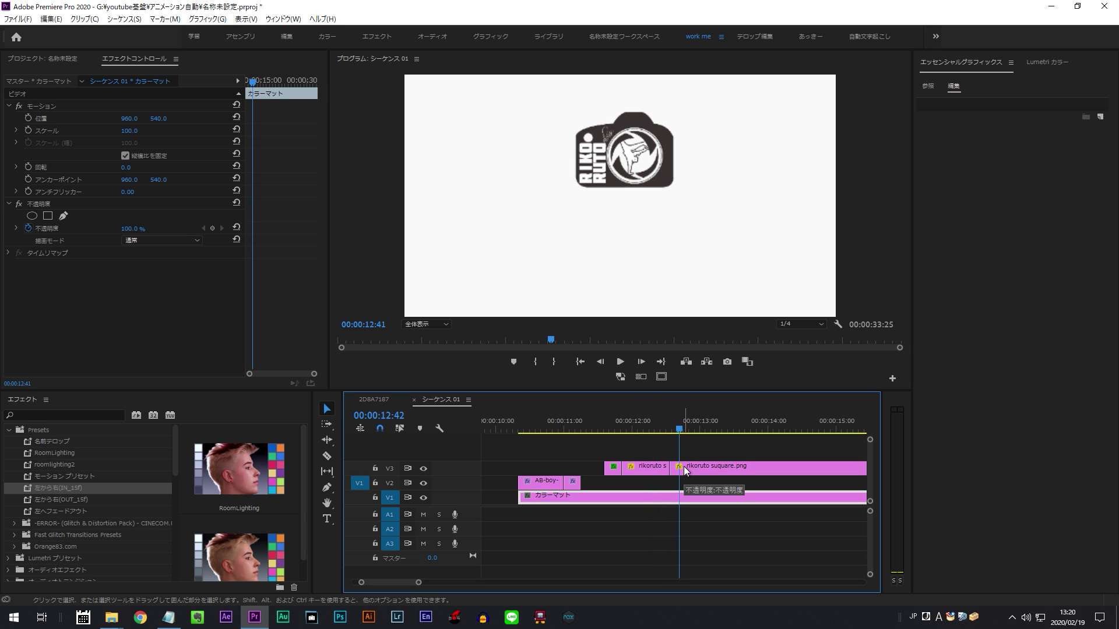
key(Right)
key(Right)
key(Right)
key(Right)
key(Right)
key(Right)
key(c)
click(687, 466)
key(v)
click(704, 470)
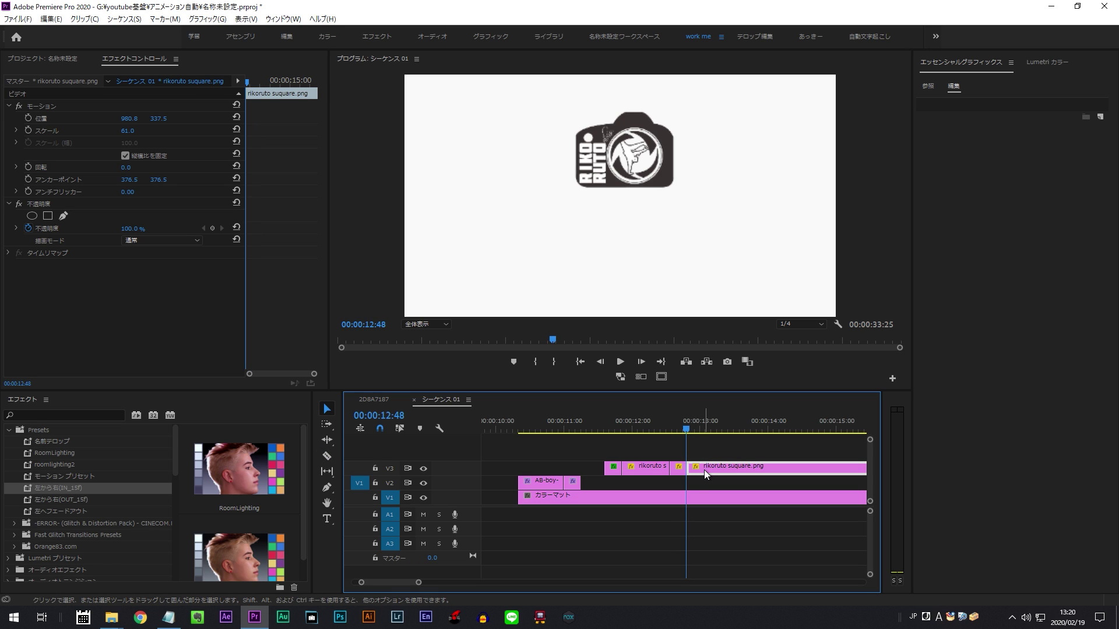
key(Delete)
Apply the 左から右(OUT_15f) slide-out preset to the last logo piece.
key(=)
click(663, 431)
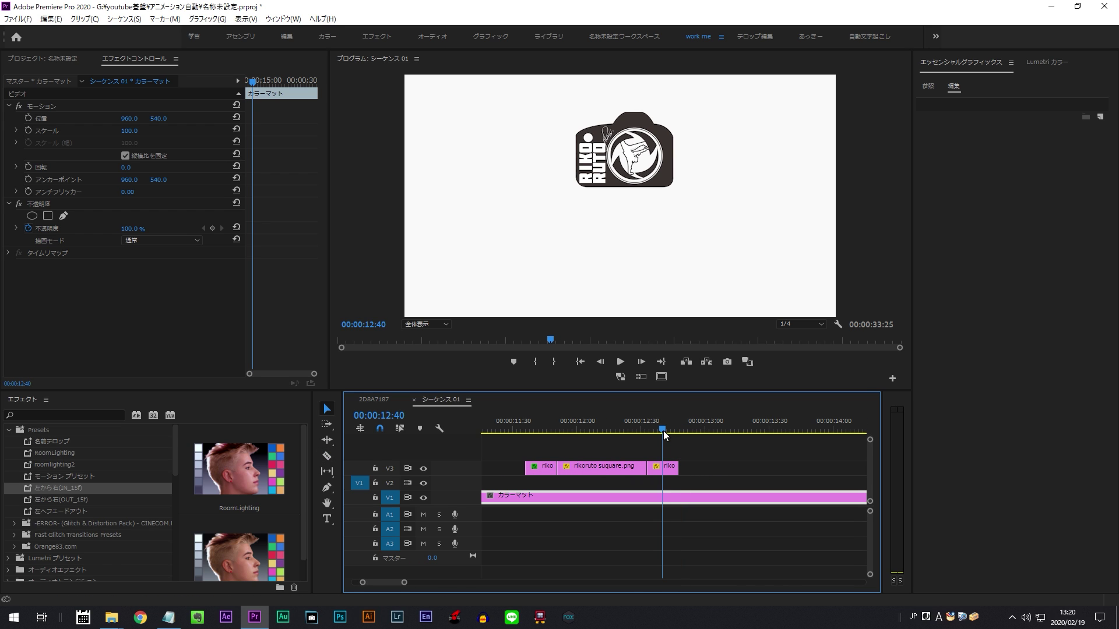
click(79, 497)
mouse_move(44, 501)
mouse_down()
mouse_move(663, 467)
mouse_move(683, 429)
mouse_up()
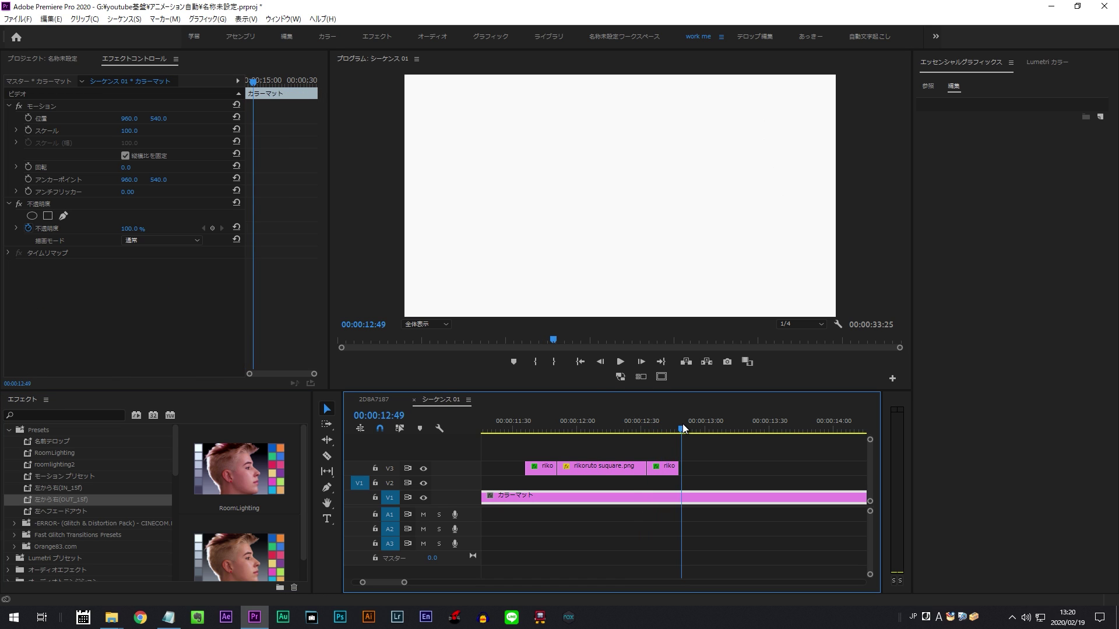
Play back the logo animation from 11:28, then open the text bin in its own window.
key(minus)
click(576, 432)
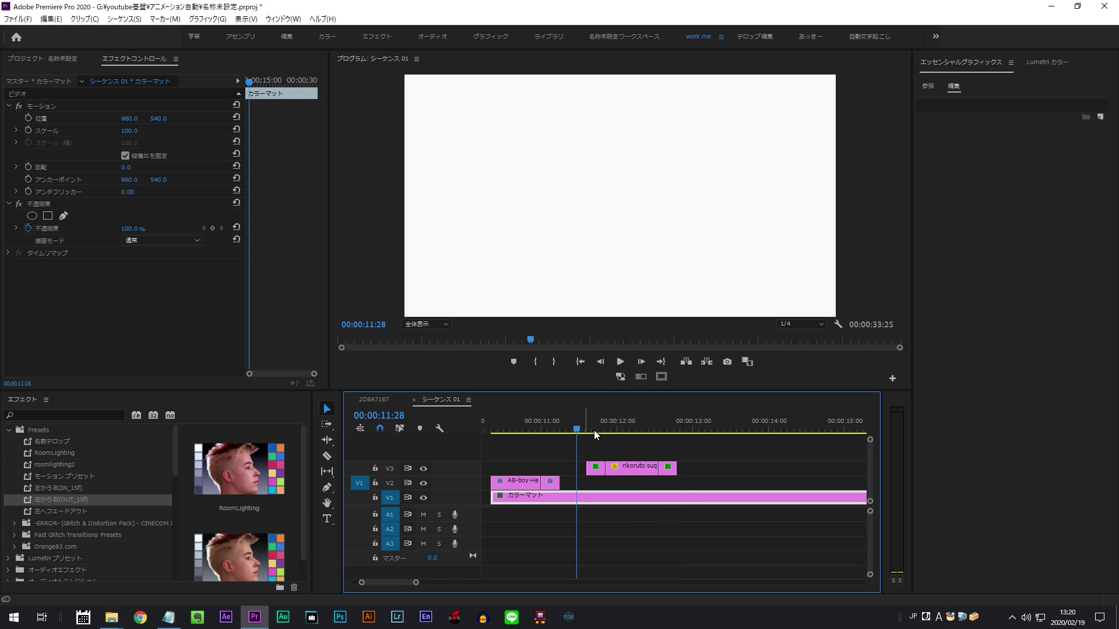
key(space)
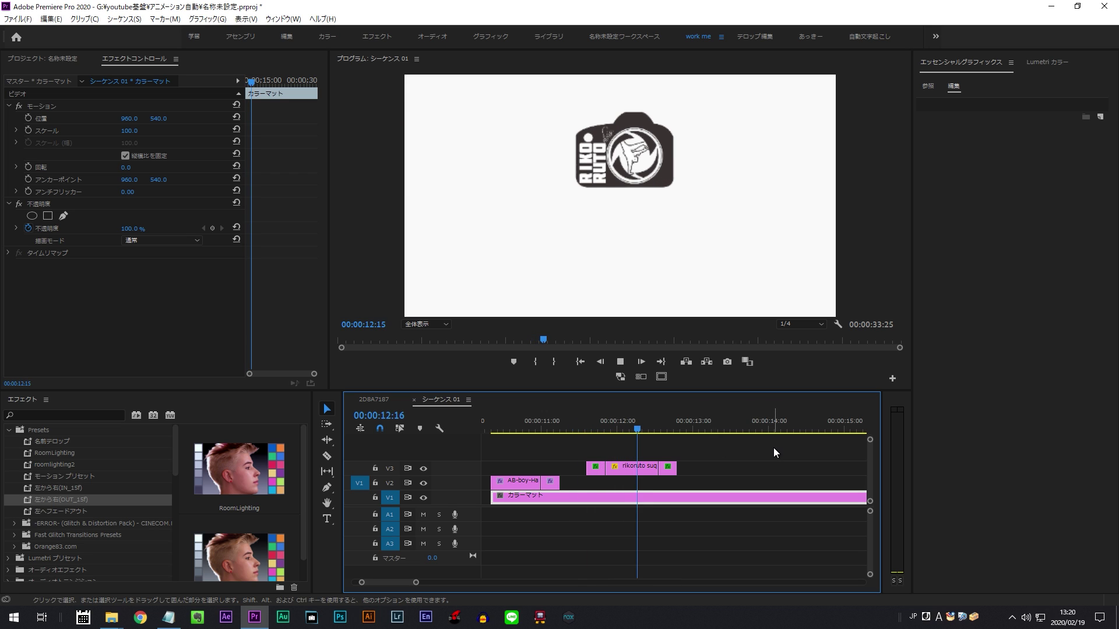
key(space)
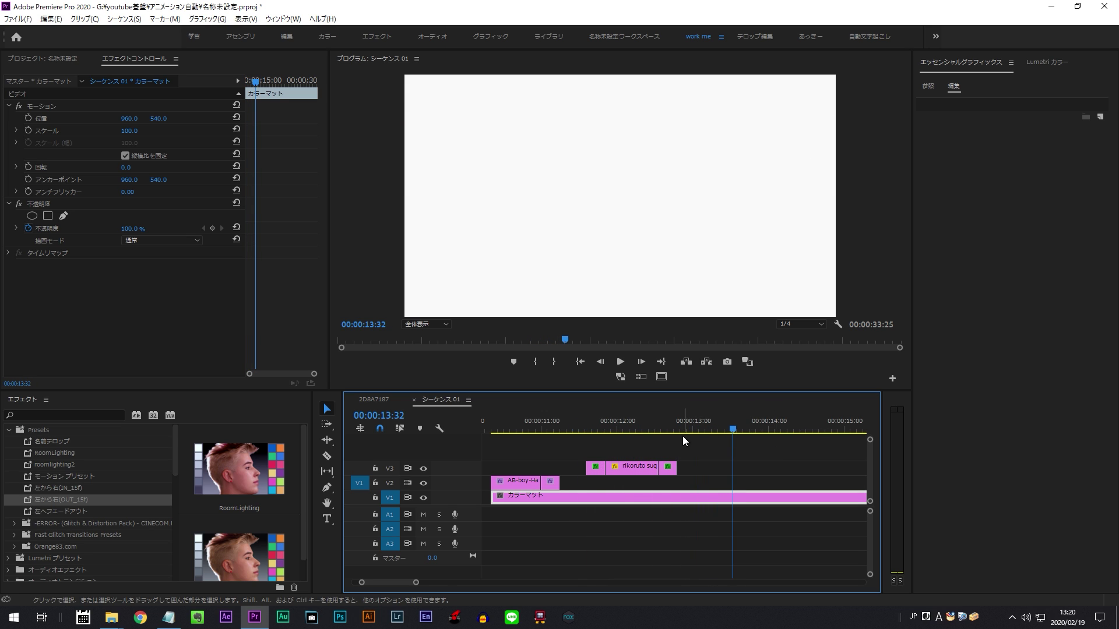
click(631, 432)
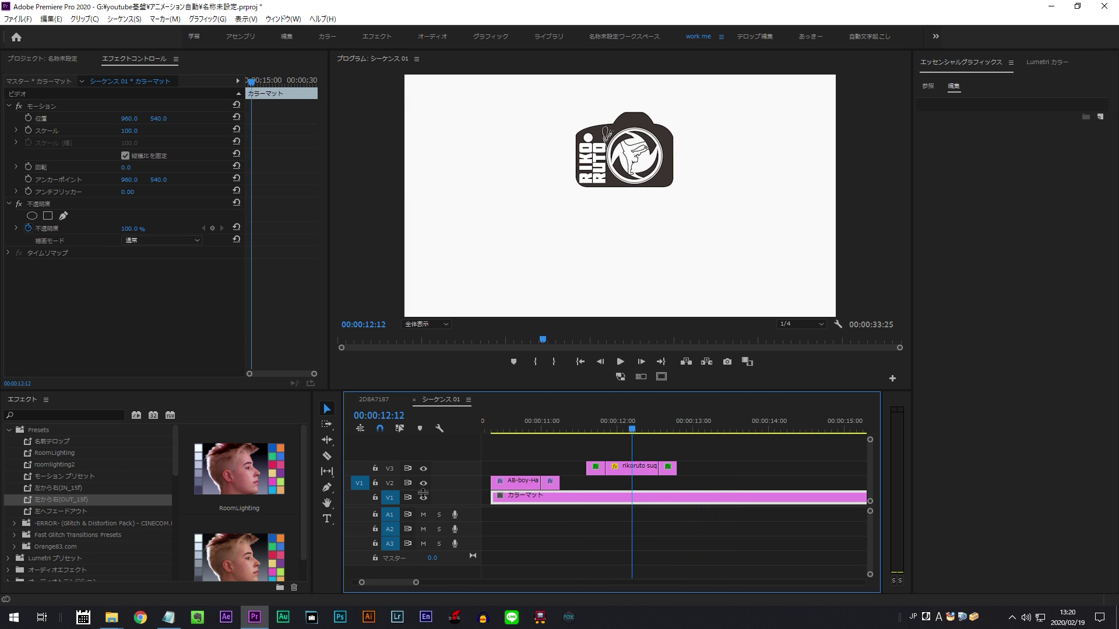
click(35, 58)
double_click(73, 184)
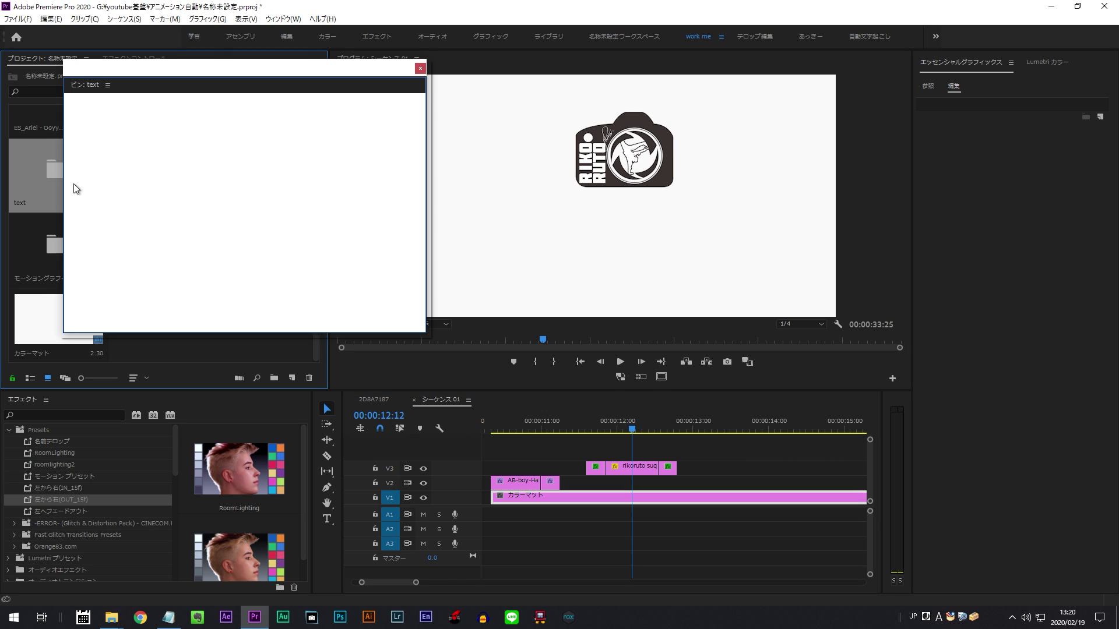
Place the caption タイトル 01 コピー 19 on V3 at 13:12 and close the text bin.
drag(240, 160, 698, 468)
click(704, 421)
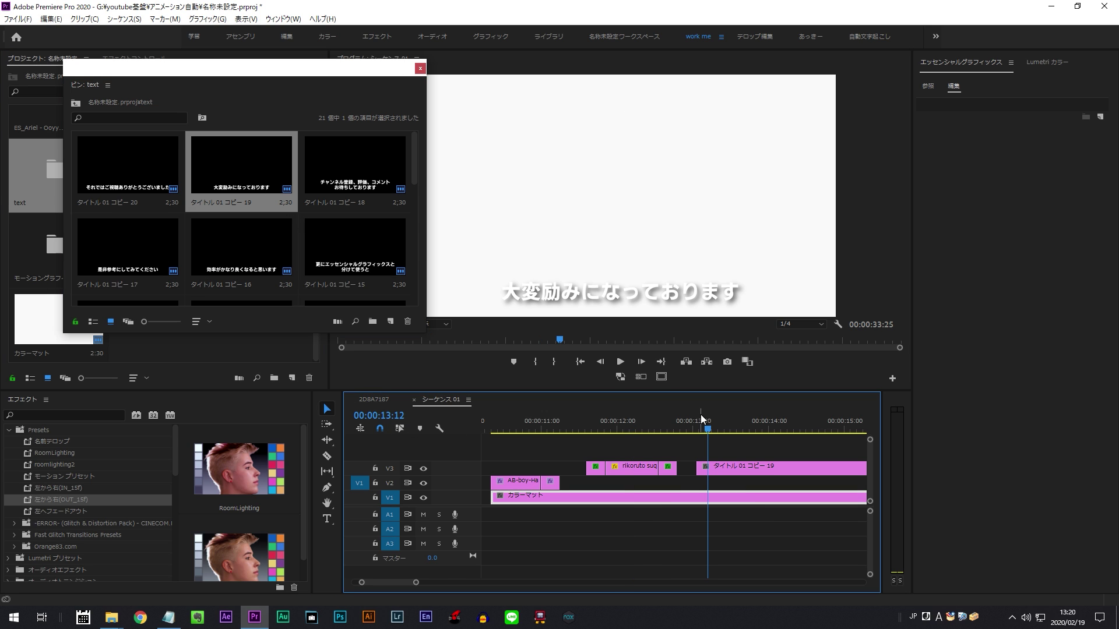
click(420, 69)
double_click(724, 465)
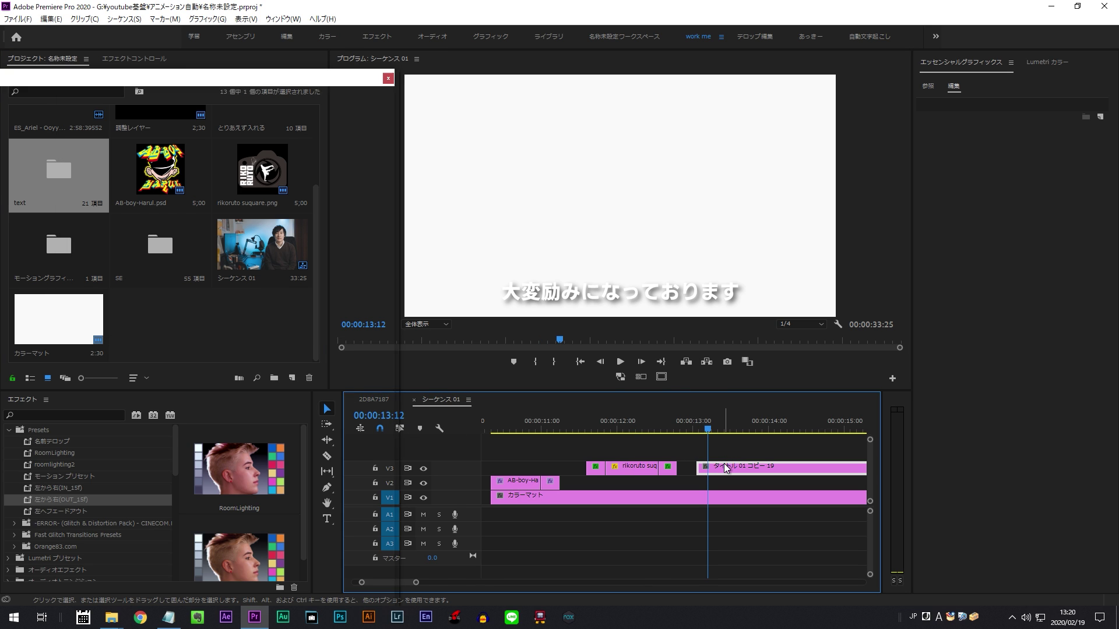
click(387, 77)
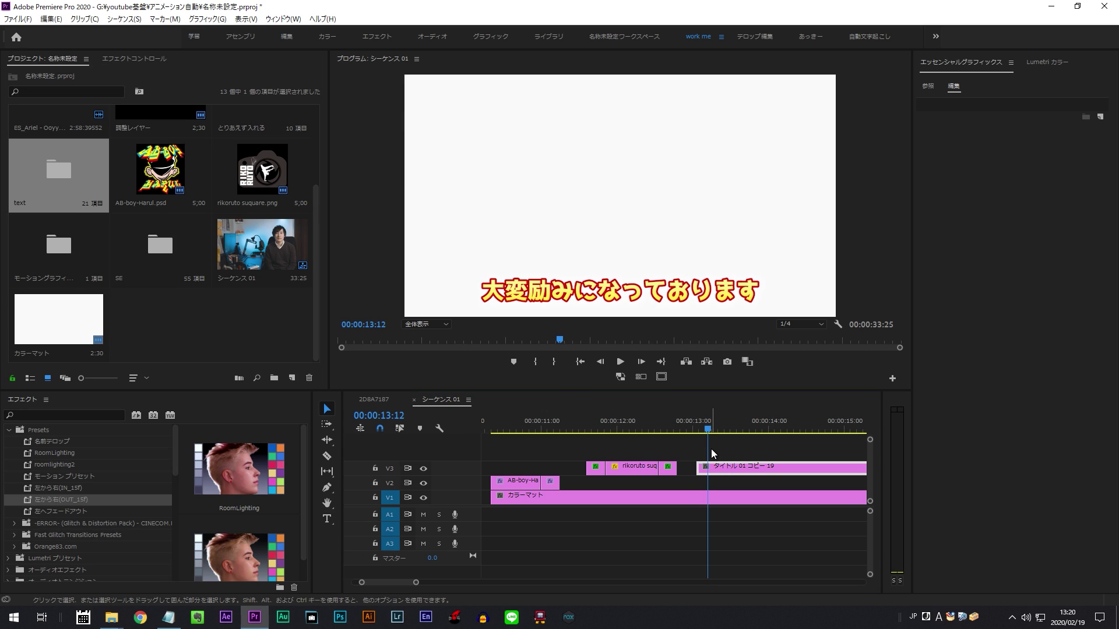
Split the caption at 13:18 and apply 左から右(IN_15f) to its opening piece.
click(697, 429)
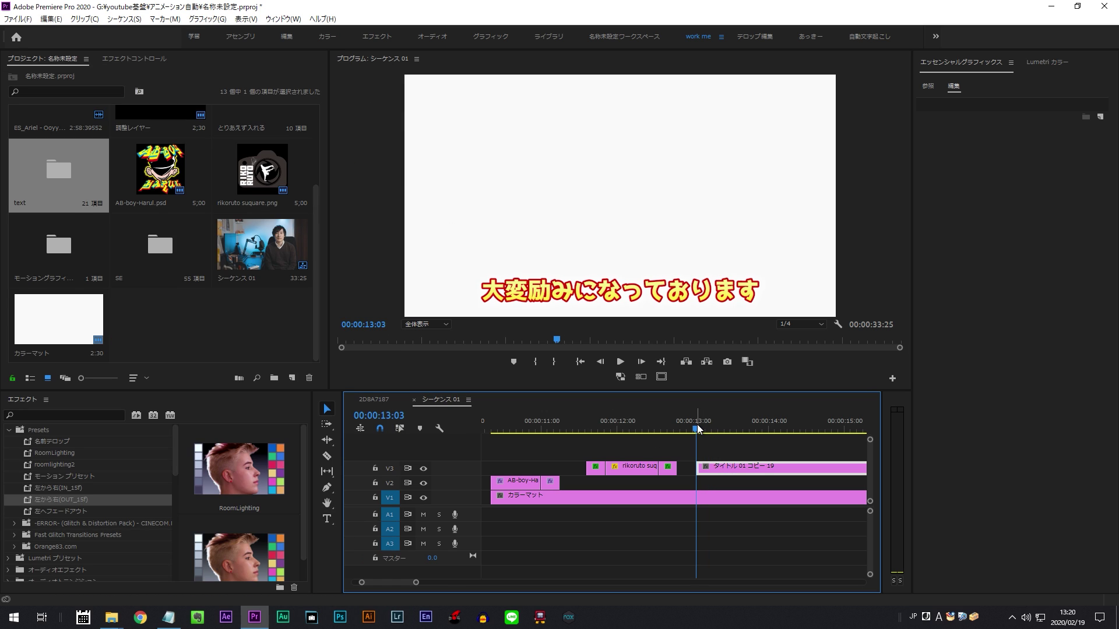
click(89, 488)
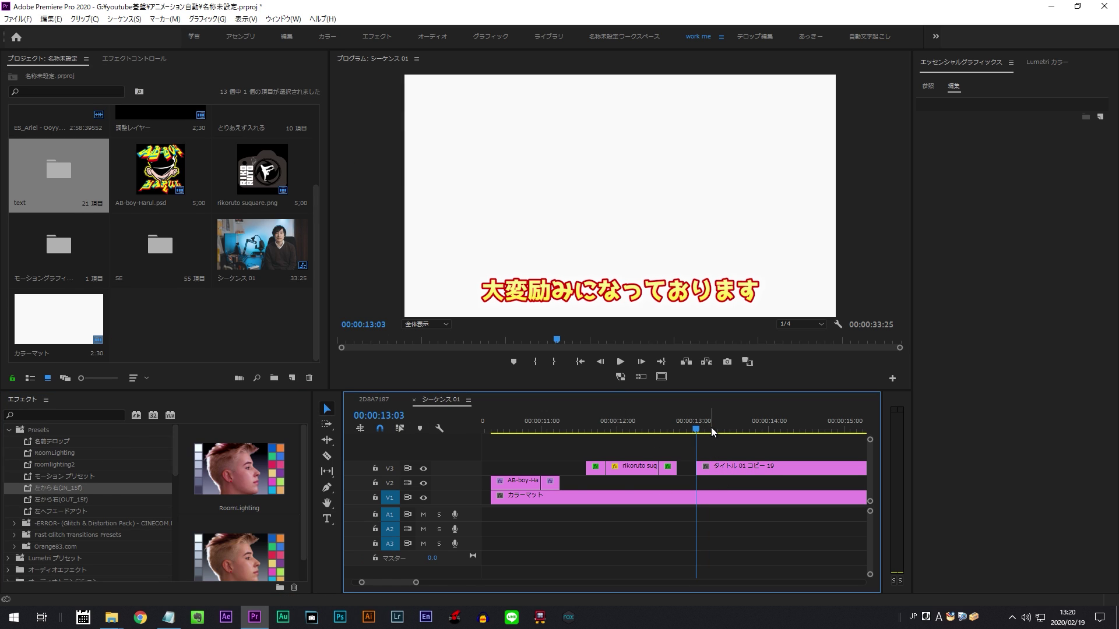
key(space)
key(space)
key(Left)
key(Left)
key(Left)
key(ctrl+k)
drag(107, 500, 664, 483)
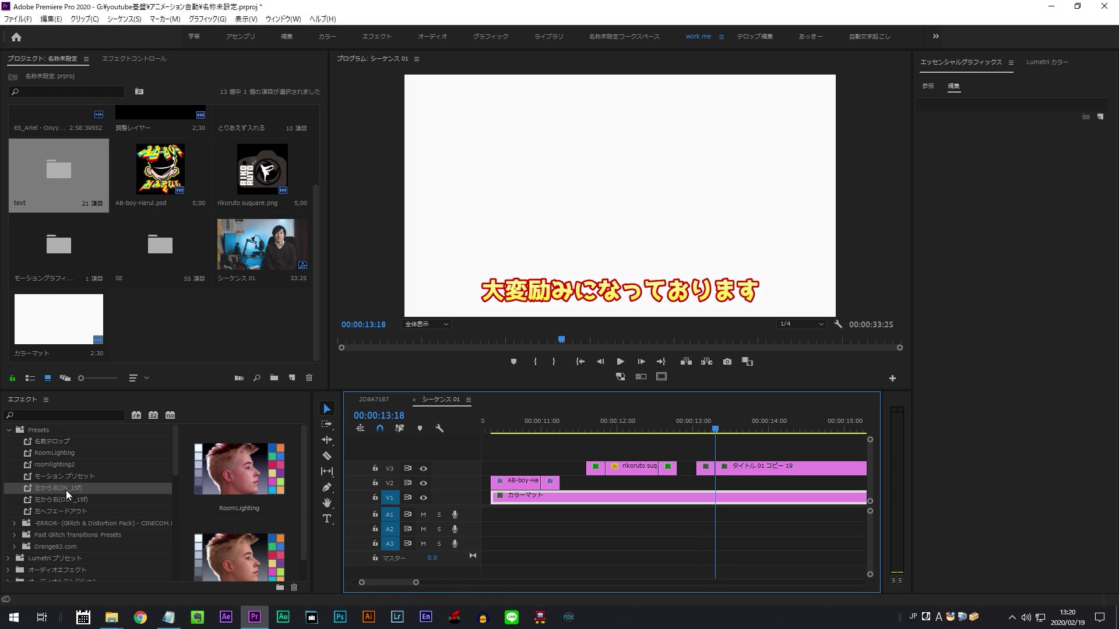
Split the caption at 15:03 and 15:18 and delete the tail after 15:18.
click(696, 424)
key(space)
click(327, 456)
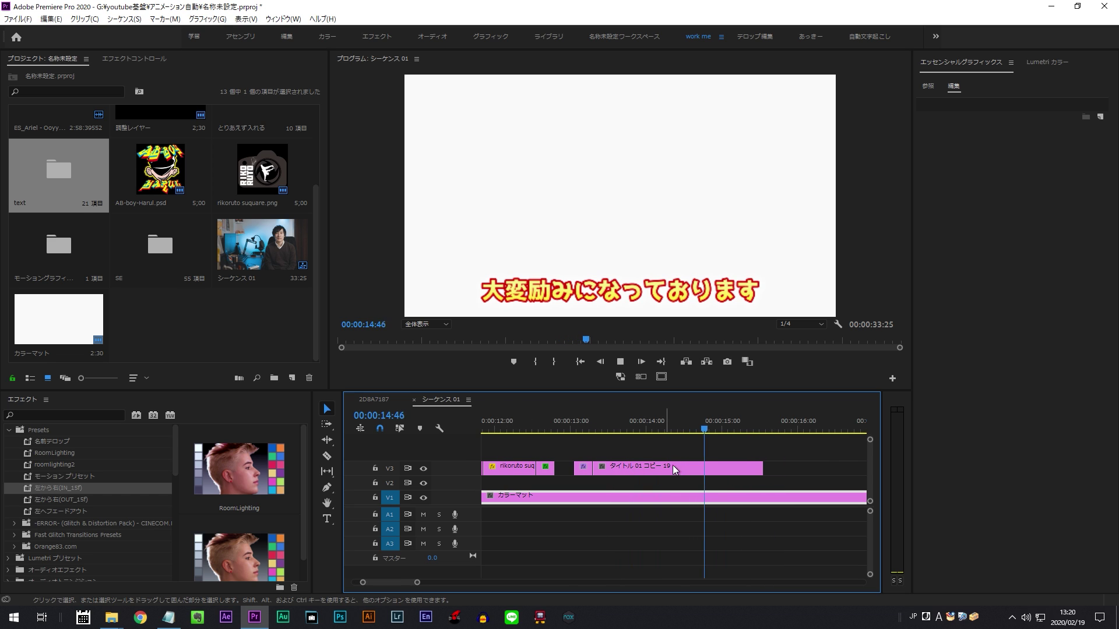
key(space)
click(730, 467)
key(v)
key(Right)
key(Right)
key(Right)
key(Right)
key(Right)
key(Right)
key(Right)
key(Right)
key(Right)
key(c)
click(760, 466)
key(v)
click(754, 468)
key(Delete)
Apply the 左から右(OUT_15f) slide-out preset to the caption's last piece.
key(equal)
key(Left)
key(Left)
key(Left)
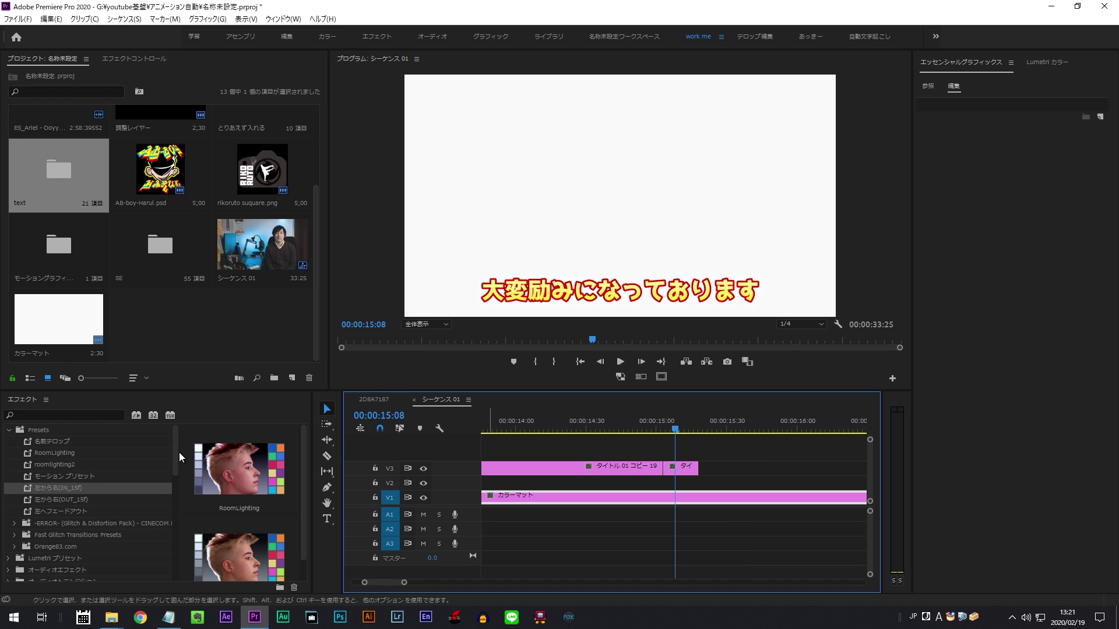
click(60, 499)
drag(59, 497, 682, 469)
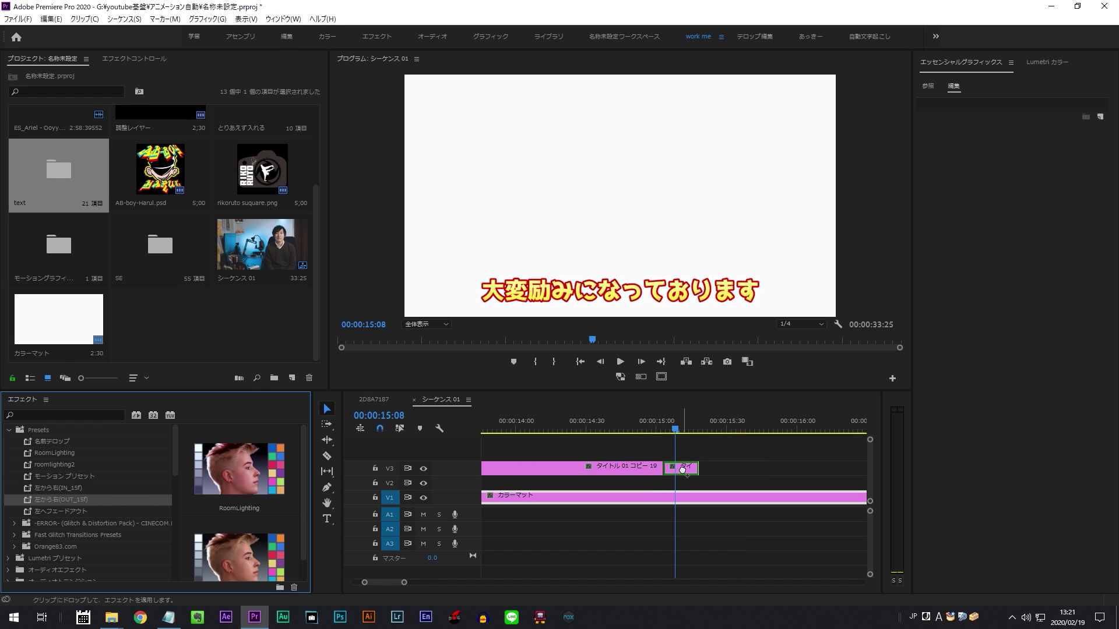
Review the caption animation, remove leftover V3 pieces, and select the カラーマット background clip.
key(minus)
click(557, 430)
key(space)
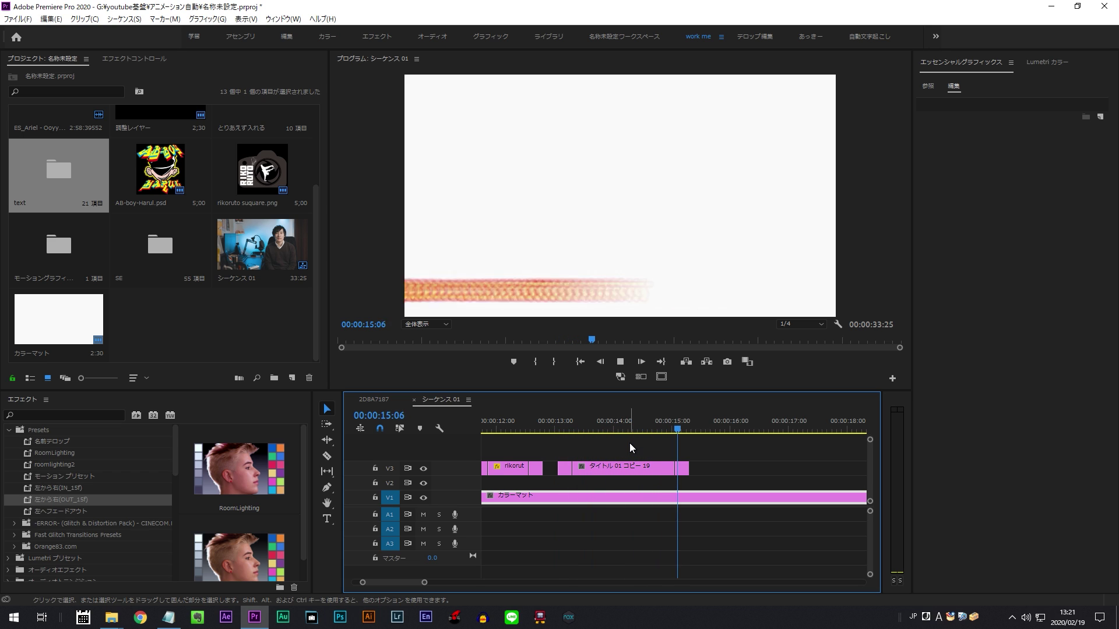
key(space)
drag(681, 421, 636, 427)
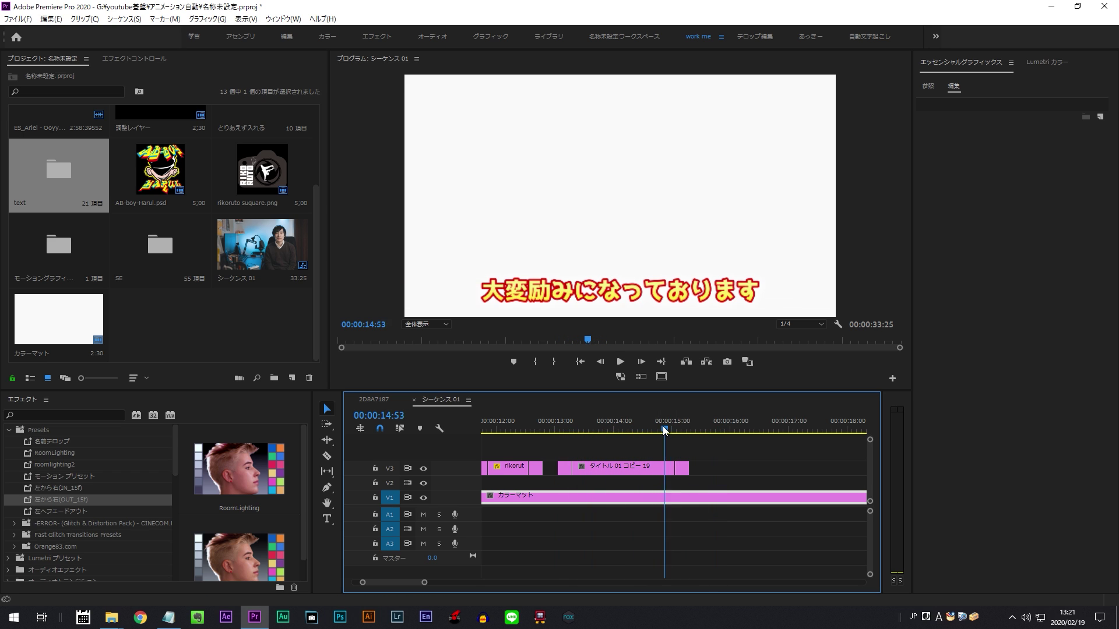
key(ctrl+z)
key(ctrl+z)
key(ctrl+z)
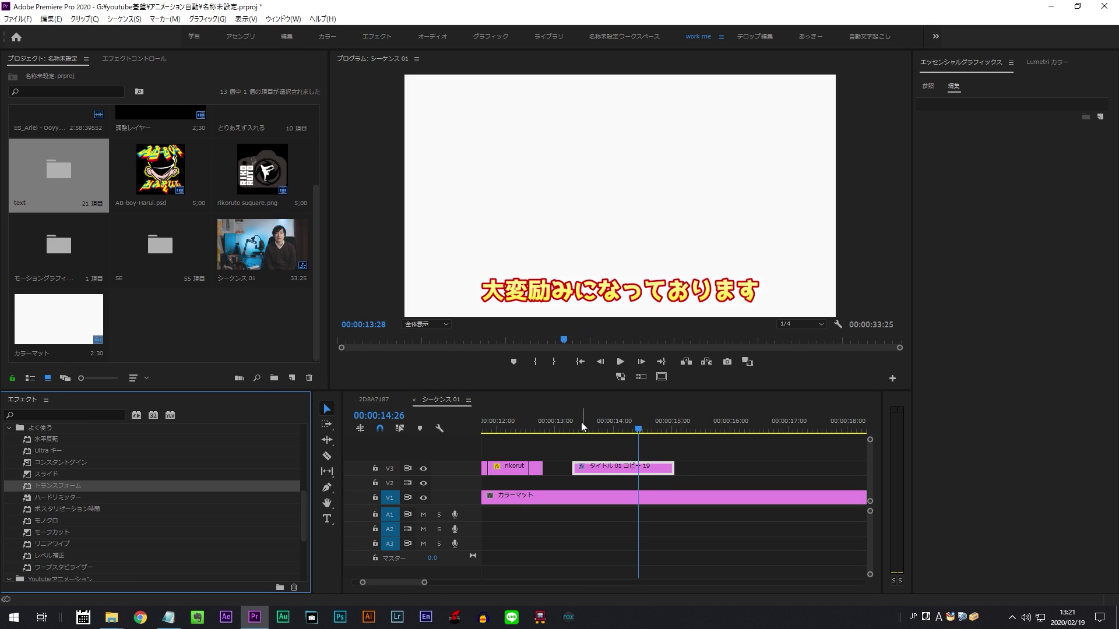
click(583, 498)
key(=)
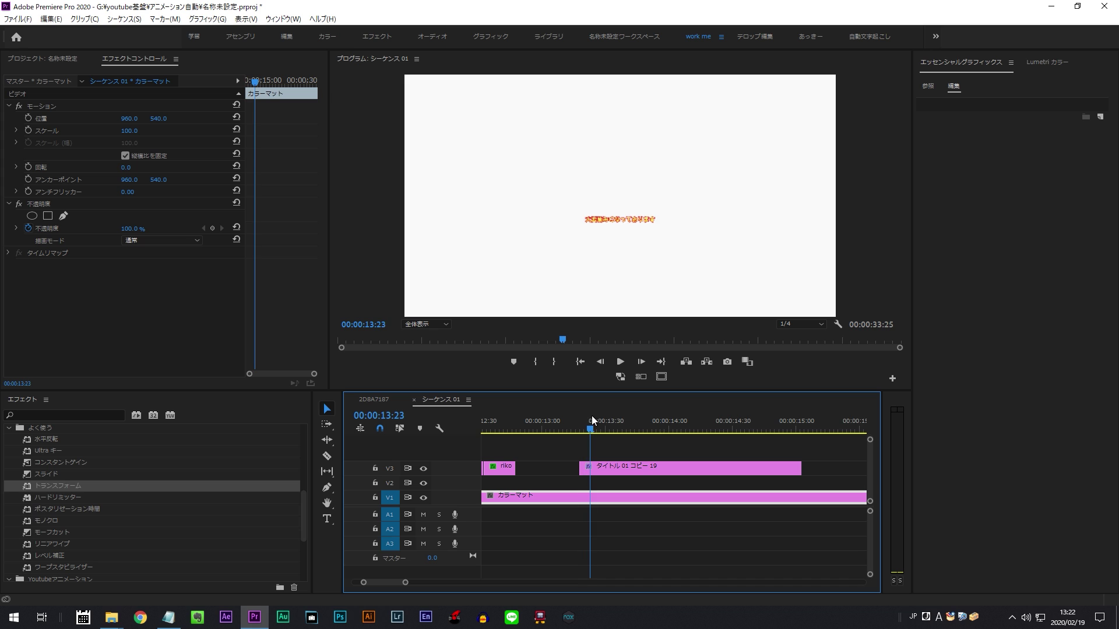
Remove the blank line from the 大変励みになっております title and apply Vertical Center.
drag(593, 434, 619, 431)
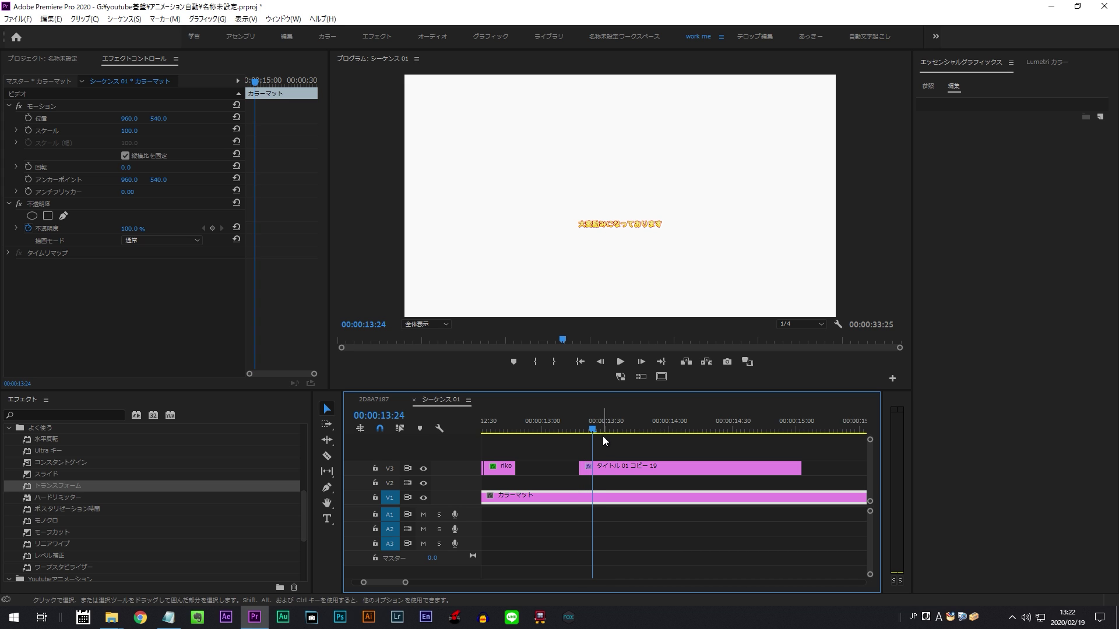
double_click(620, 468)
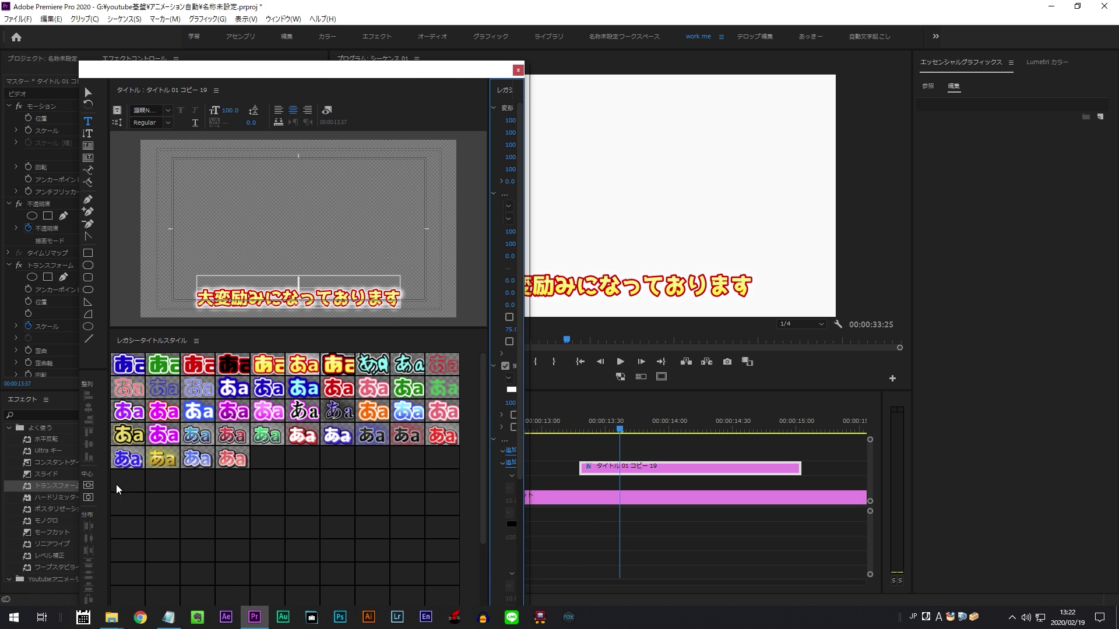
click(93, 498)
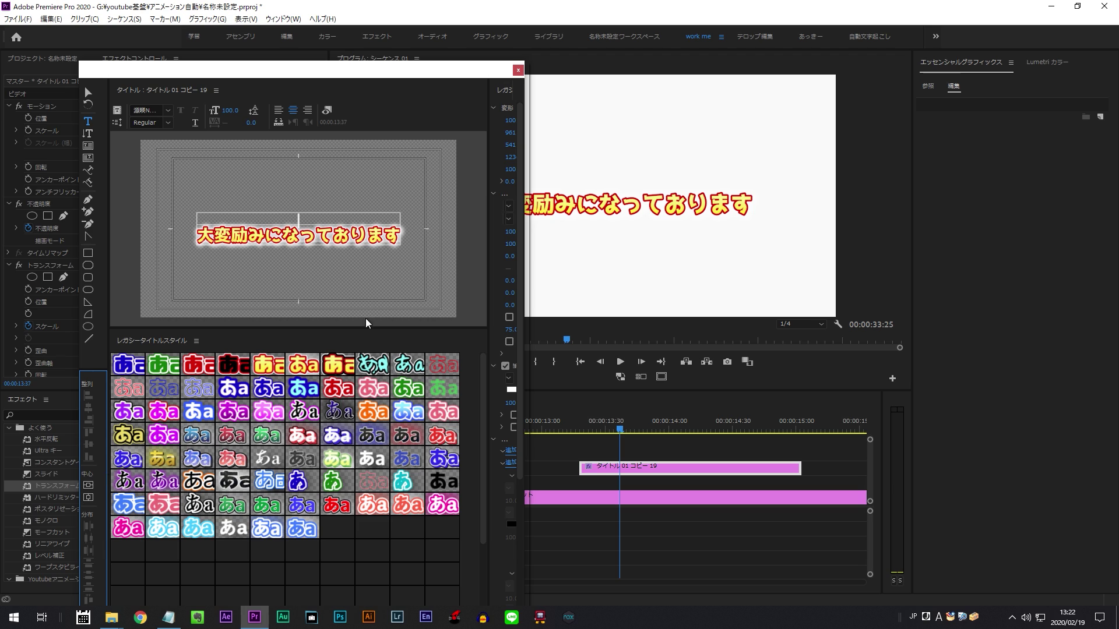
click(299, 219)
key(Delete)
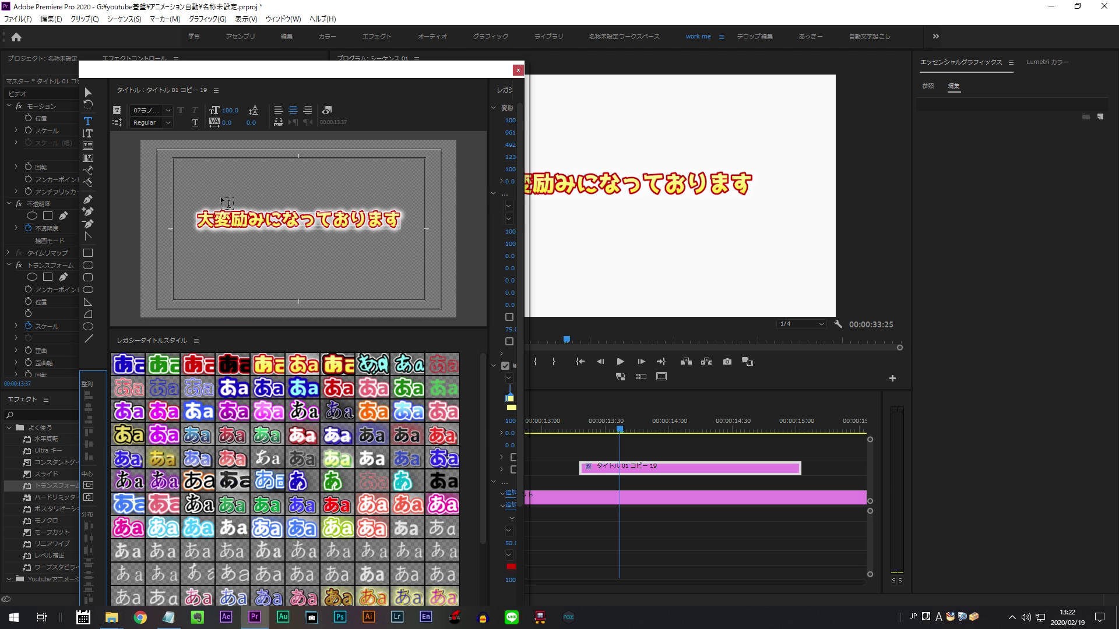
click(87, 91)
click(241, 219)
click(89, 497)
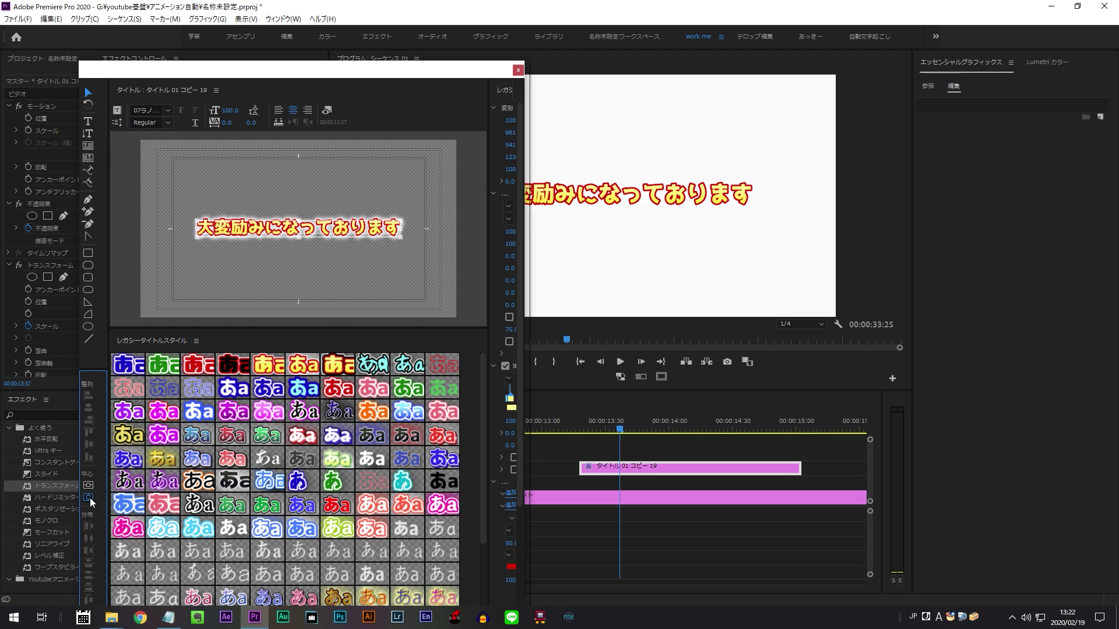
click(518, 70)
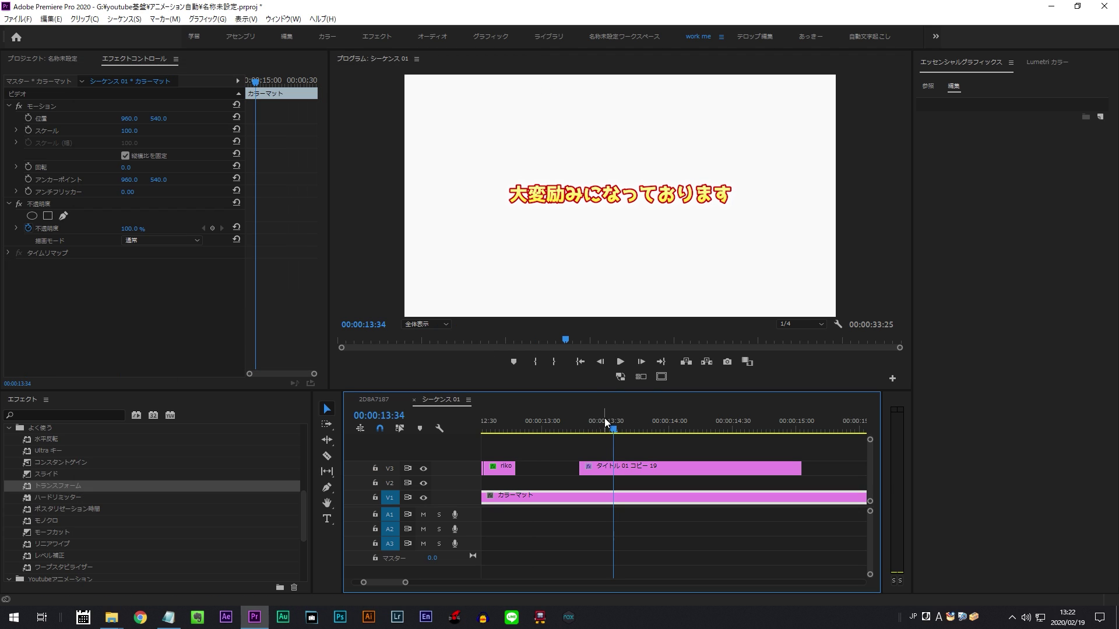
Add a starting Transform Scale keyframe on the title and set Shutter Angle to 360.
click(582, 430)
mouse_move(598, 431)
mouse_down()
mouse_move(615, 430)
mouse_move(600, 430)
mouse_up()
click(600, 467)
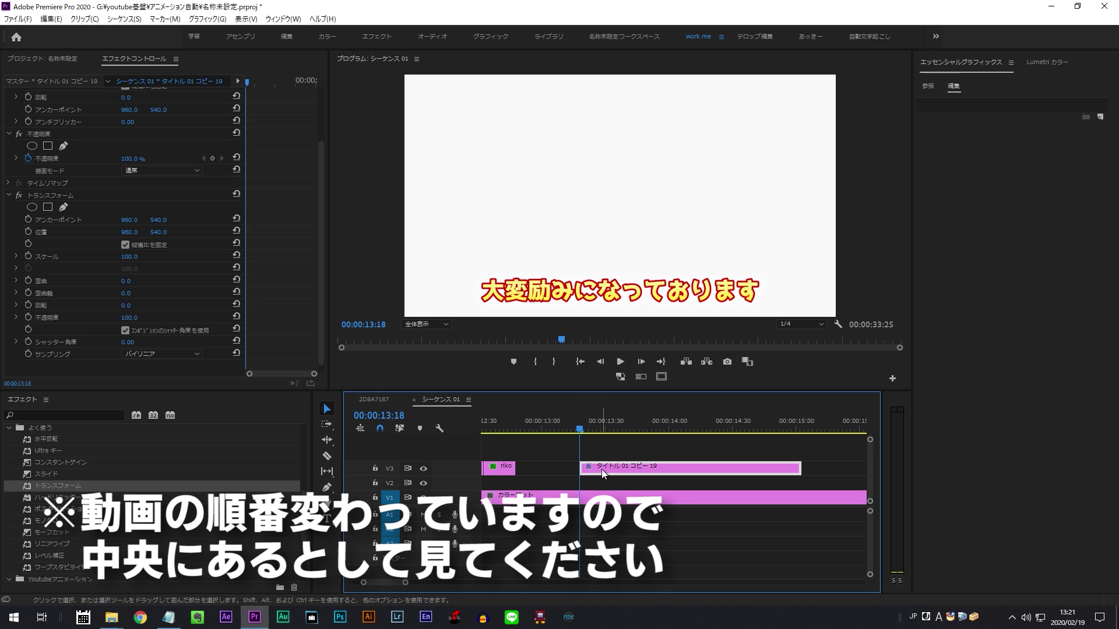
drag(585, 428, 583, 429)
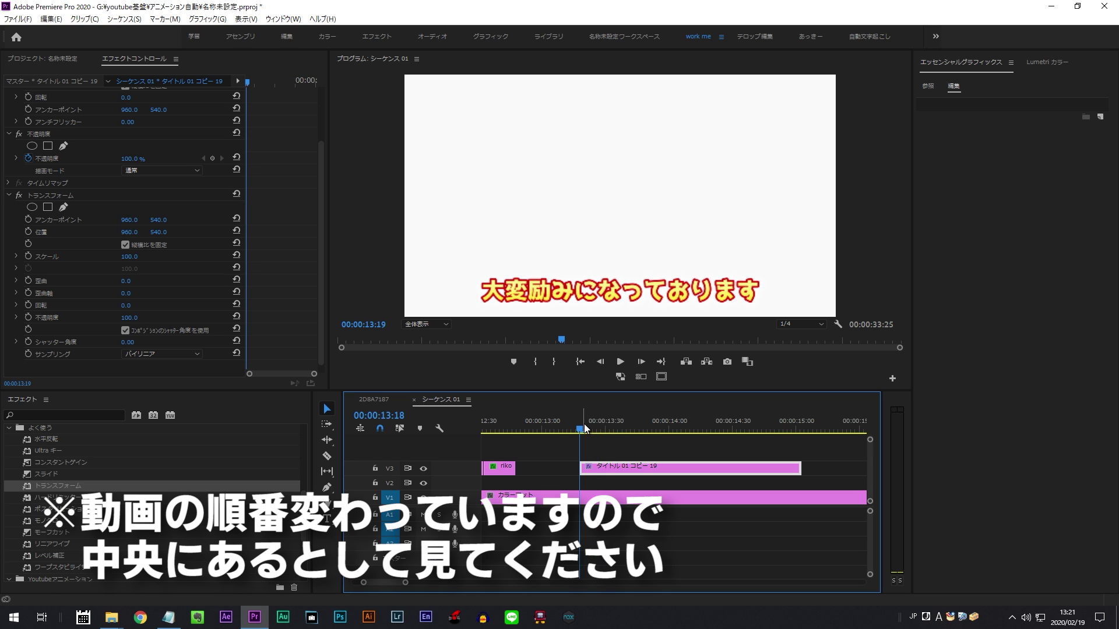
drag(584, 428, 622, 429)
click(28, 257)
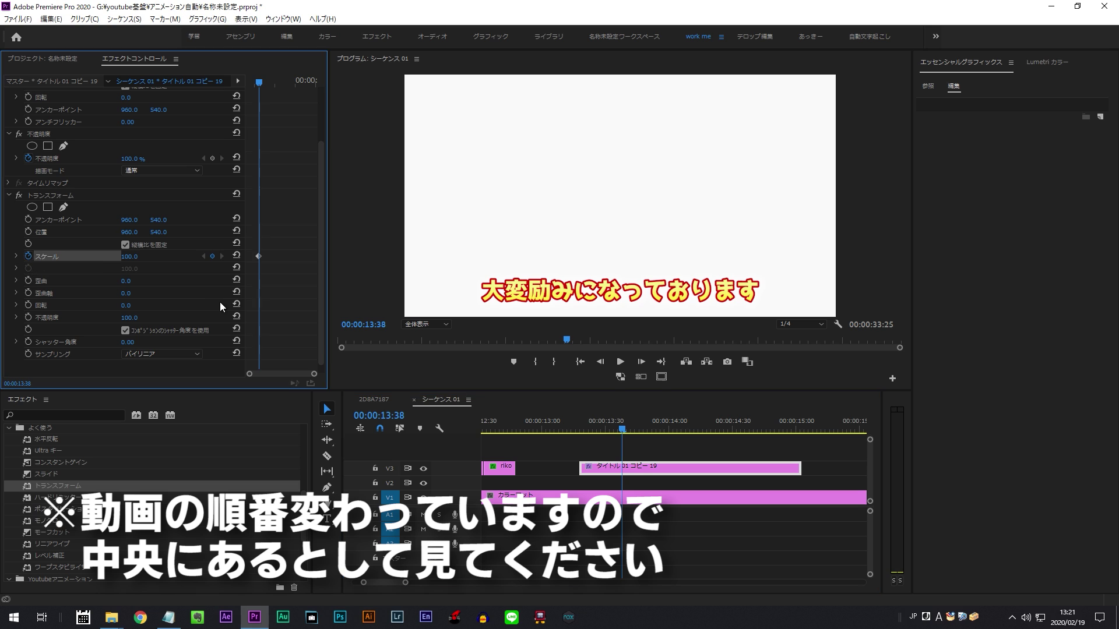
key(Up)
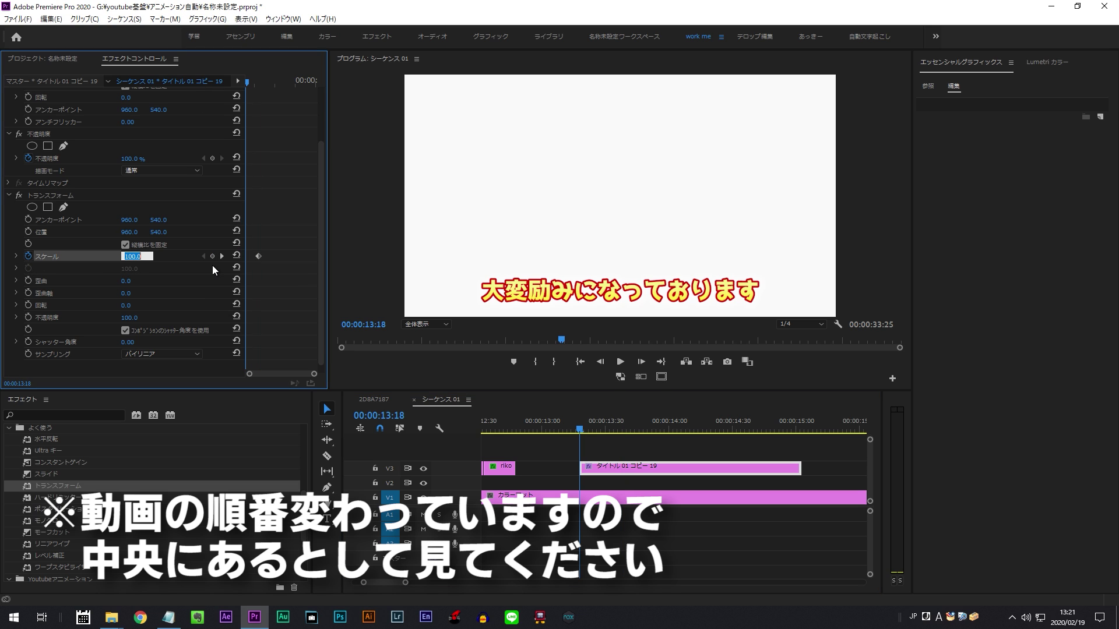
text(70)
key(Return)
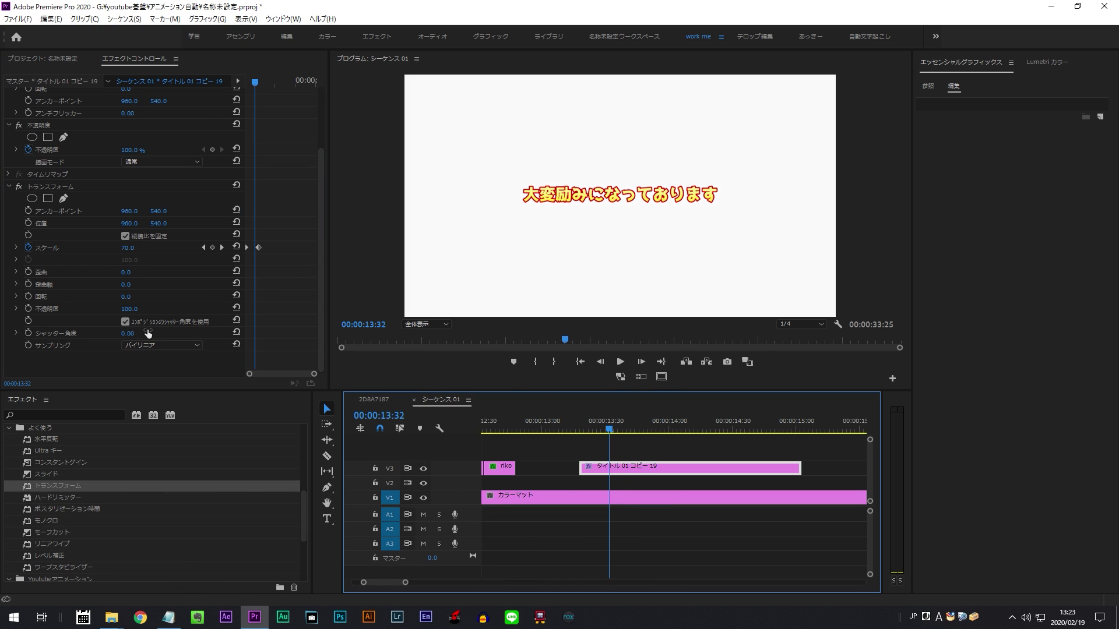
drag(148, 333, 198, 334)
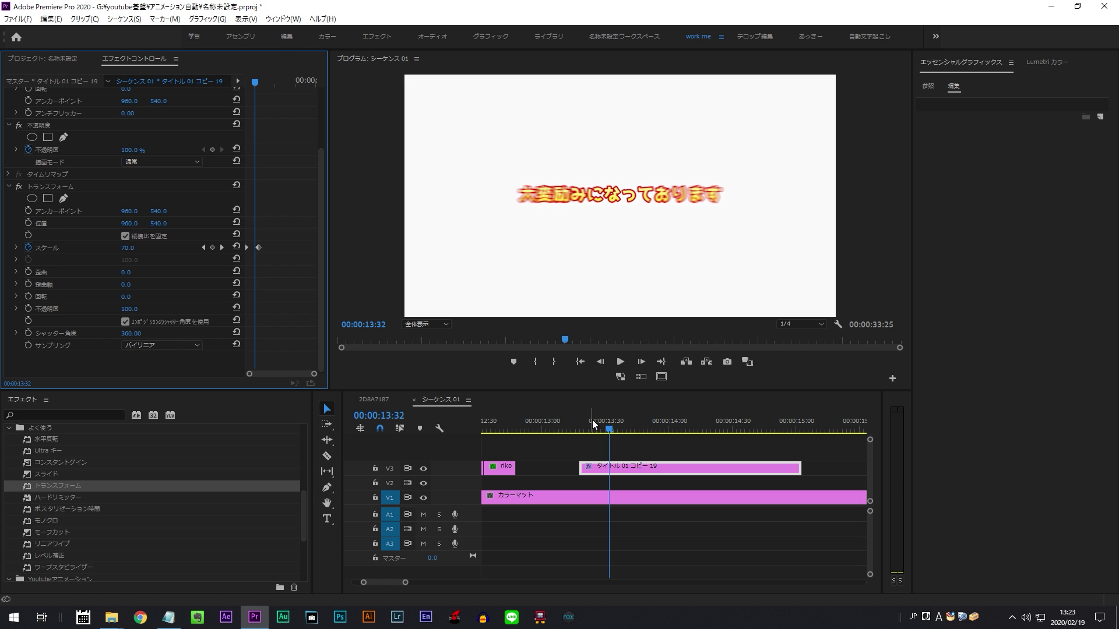
Add Scale keyframes of 120 and then 100, five frames apart.
key(space)
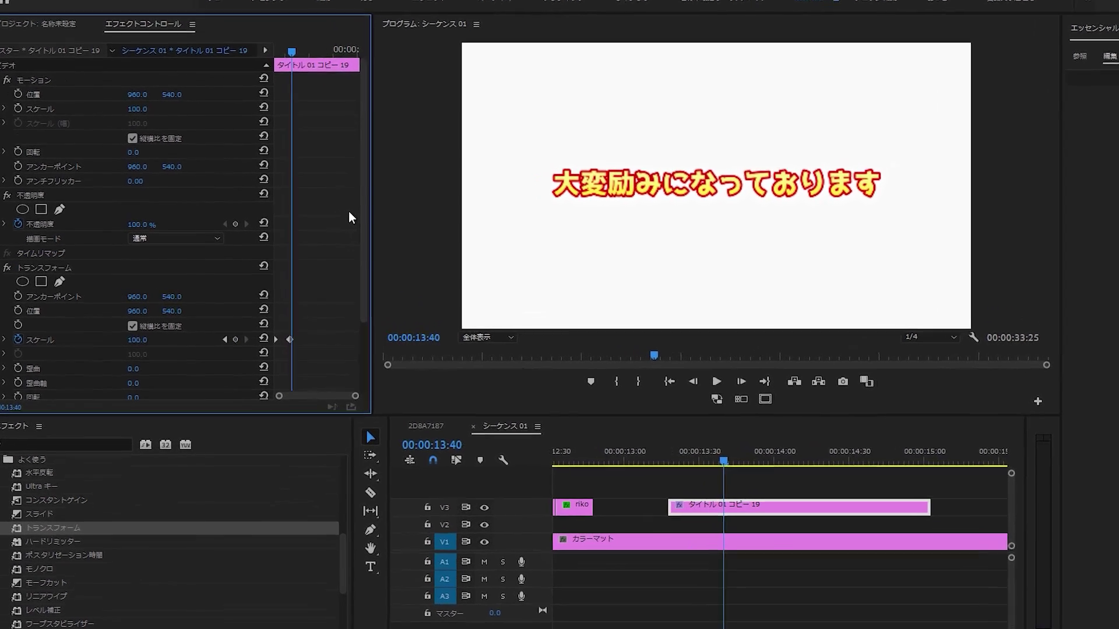
key(Right)
key(Right)
key(Right)
click(148, 339)
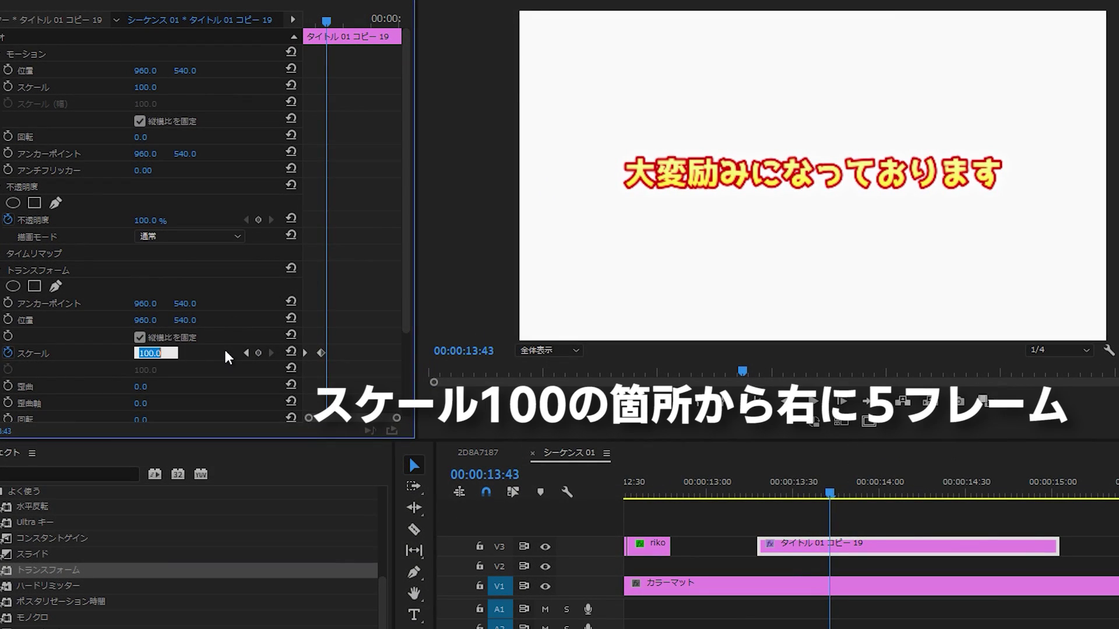
text(120)
key(Return)
key(Right)
key(Right)
key(Right)
key(Right)
key(Right)
click(156, 352)
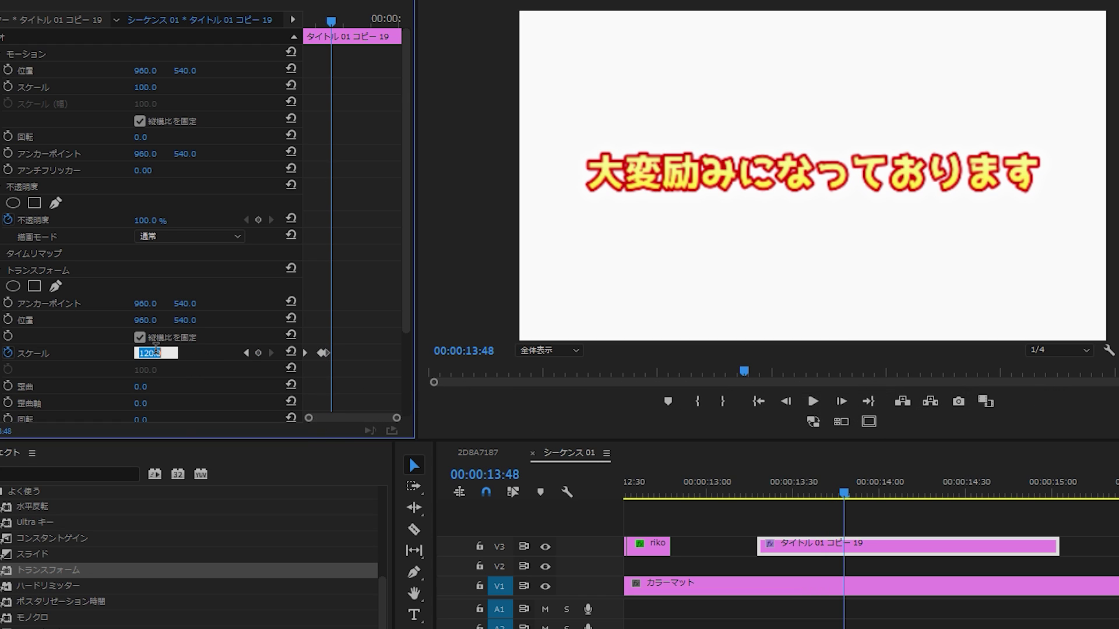
text(100)
key(Return)
Play back and scrub the title's zoom-in to check the scaling.
click(769, 492)
drag(769, 492, 755, 495)
key(space)
click(755, 495)
key(space)
click(323, 26)
drag(324, 27, 320, 29)
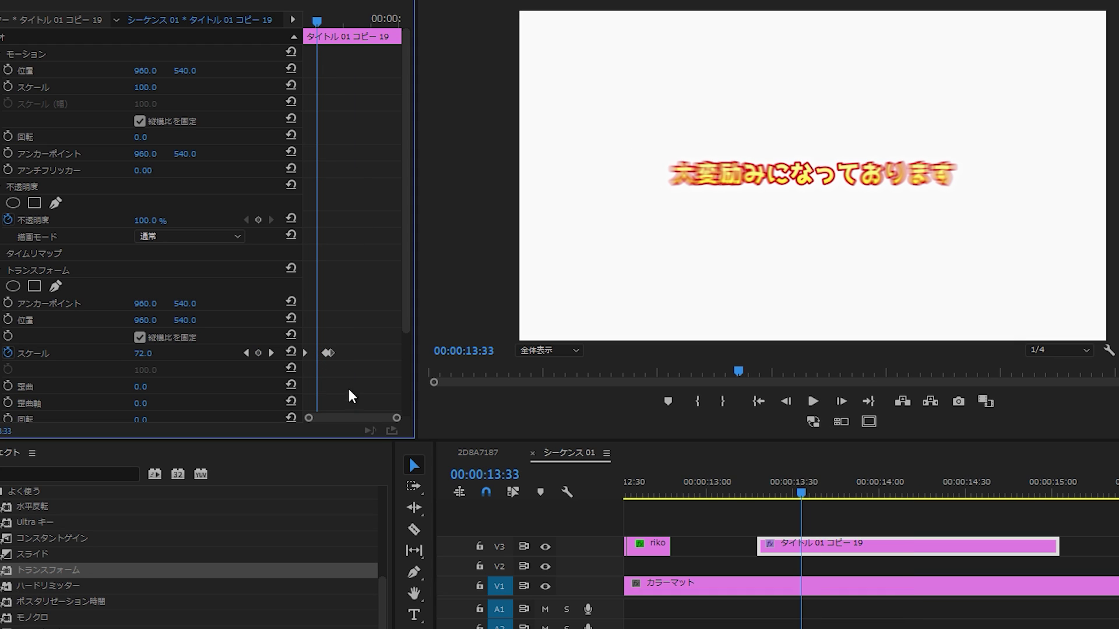
click(762, 492)
key(space)
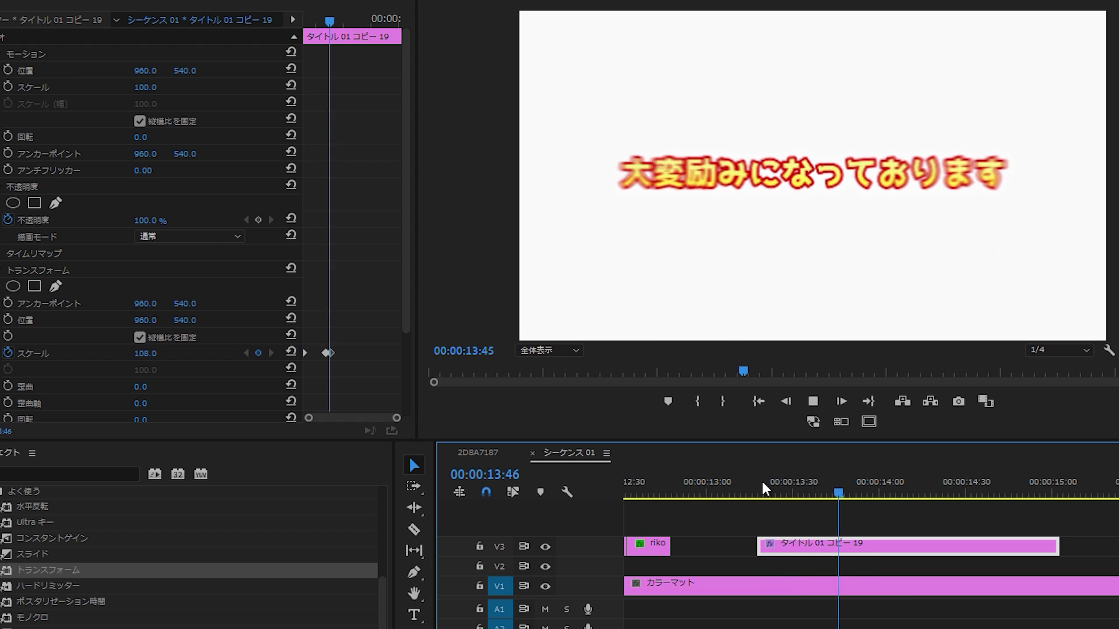
click(762, 492)
key(space)
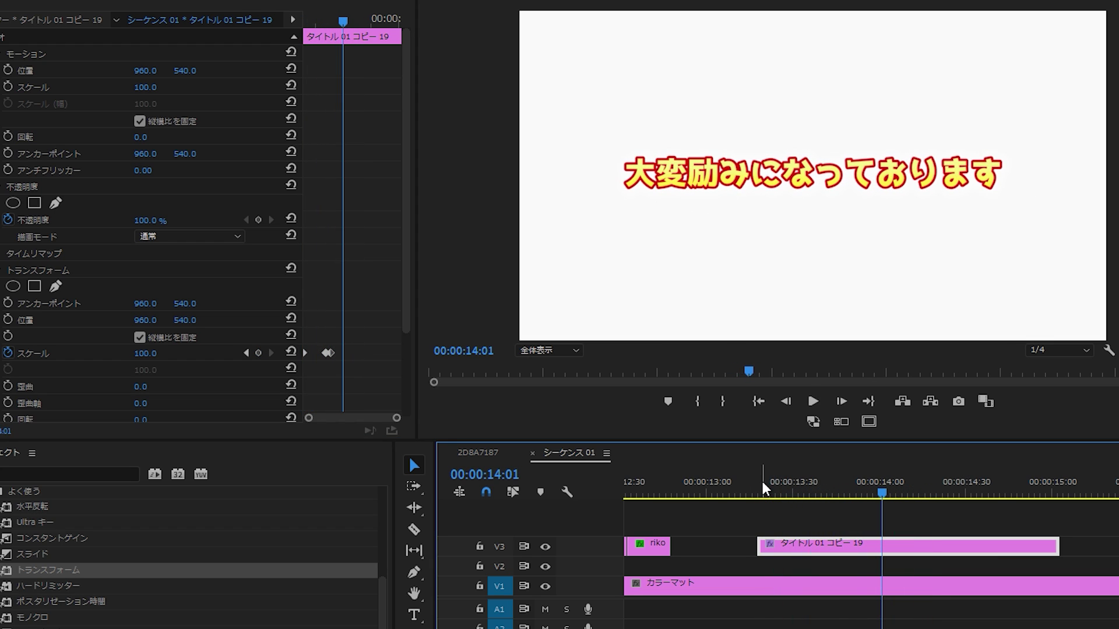
Shift the scale keyframes slightly earlier and replay the adjusted zoom-in.
click(376, 428)
click(330, 353)
drag(330, 357, 323, 357)
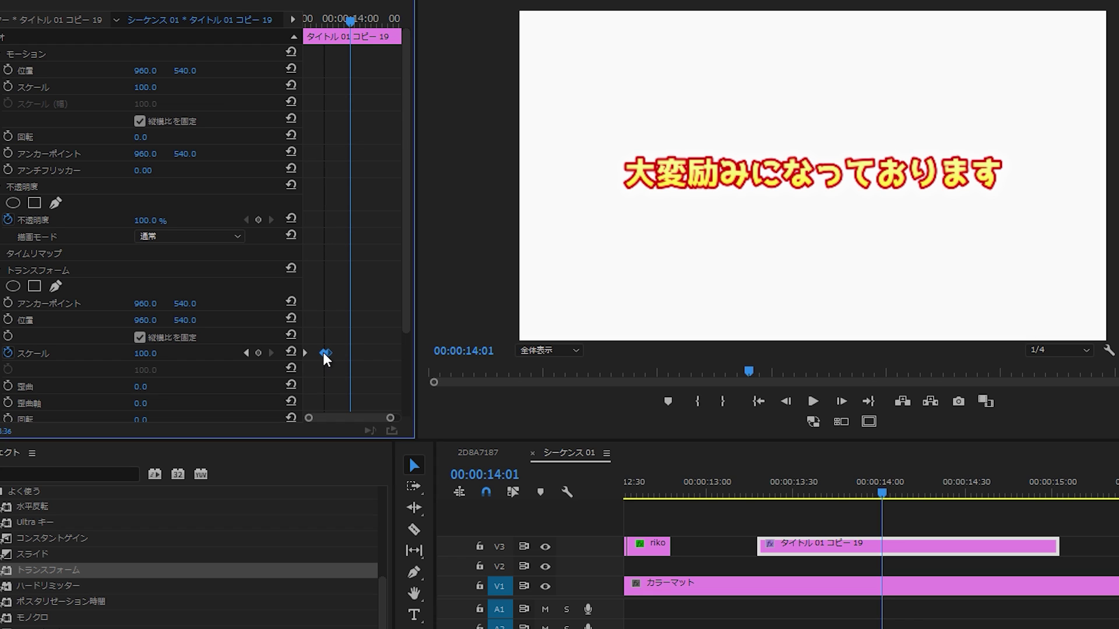
click(771, 498)
key(space)
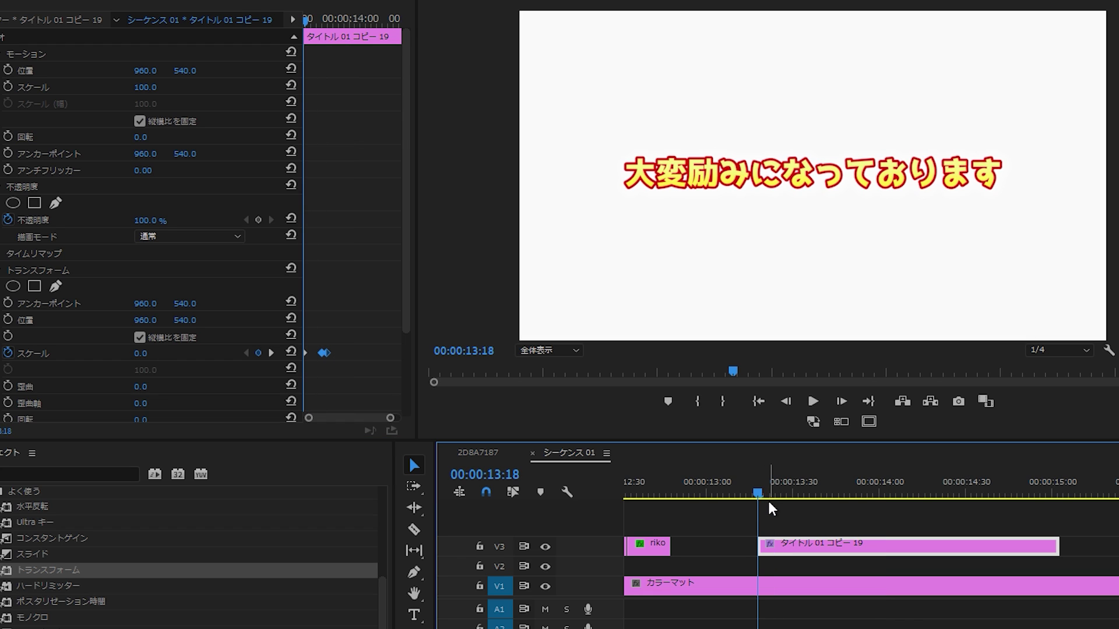
click(768, 494)
click(767, 496)
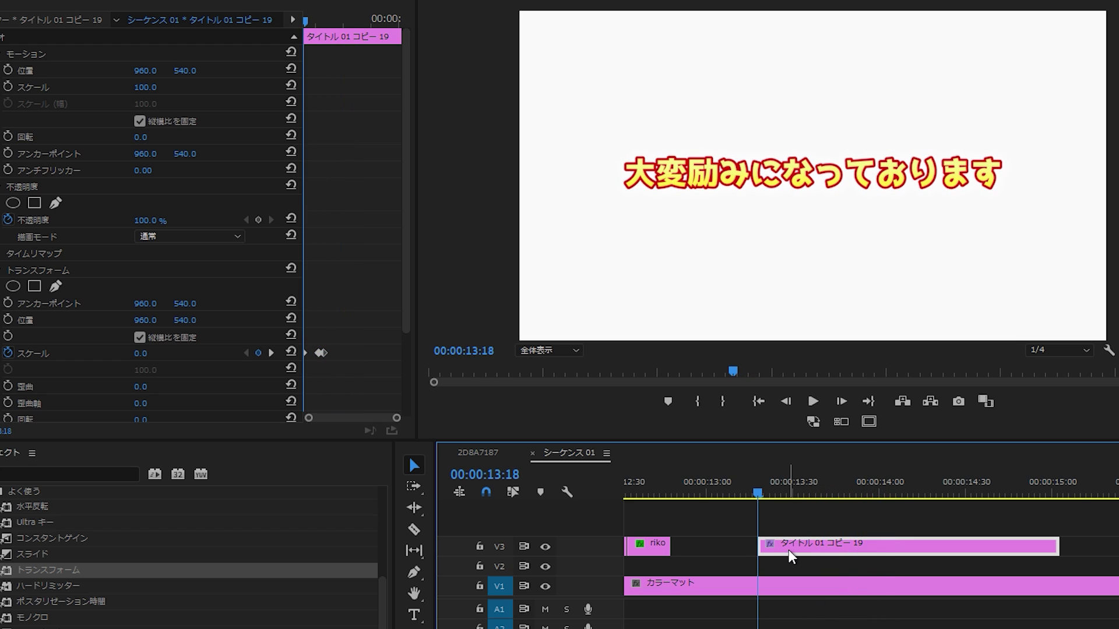
click(48, 274)
right_click(48, 276)
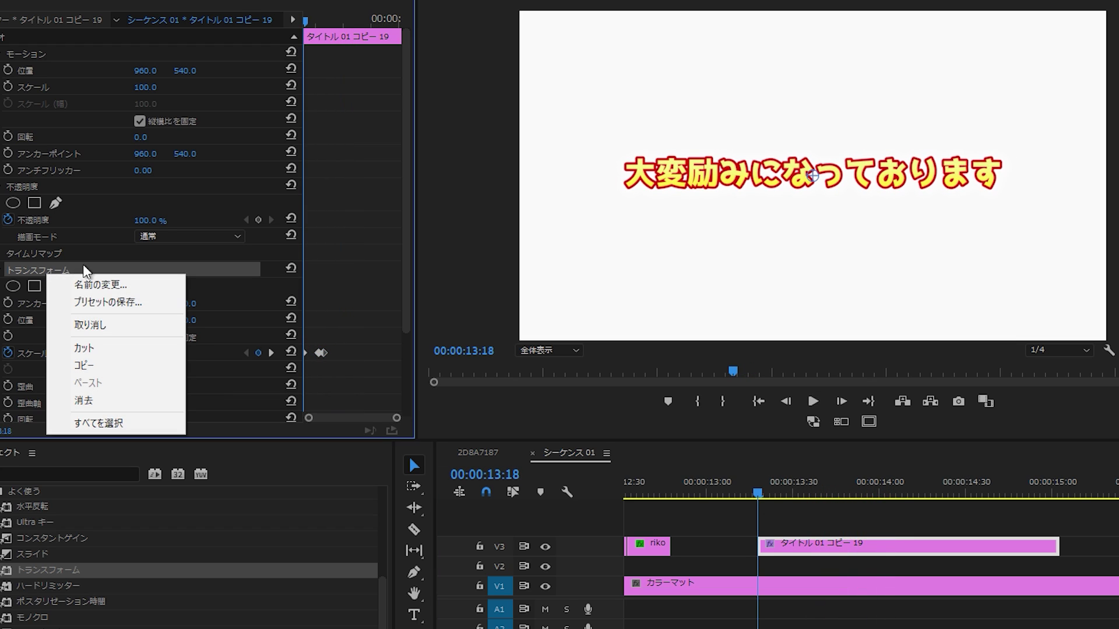
Save the Transform effect as preset ズーム(IN_22f) anchored to the In Point.
click(147, 305)
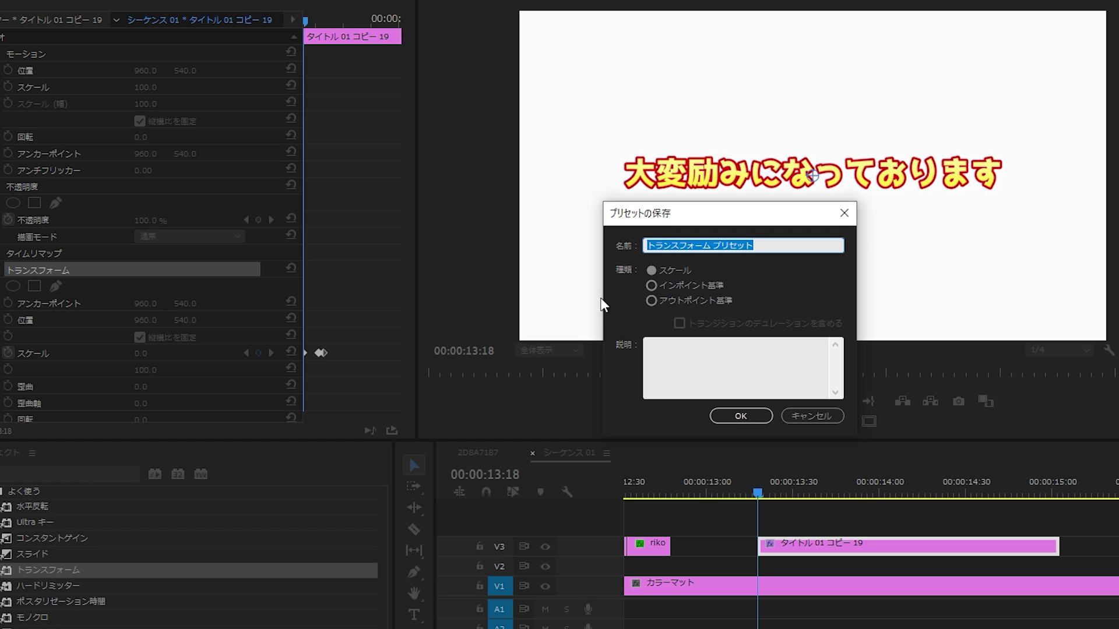
text(ズーム())
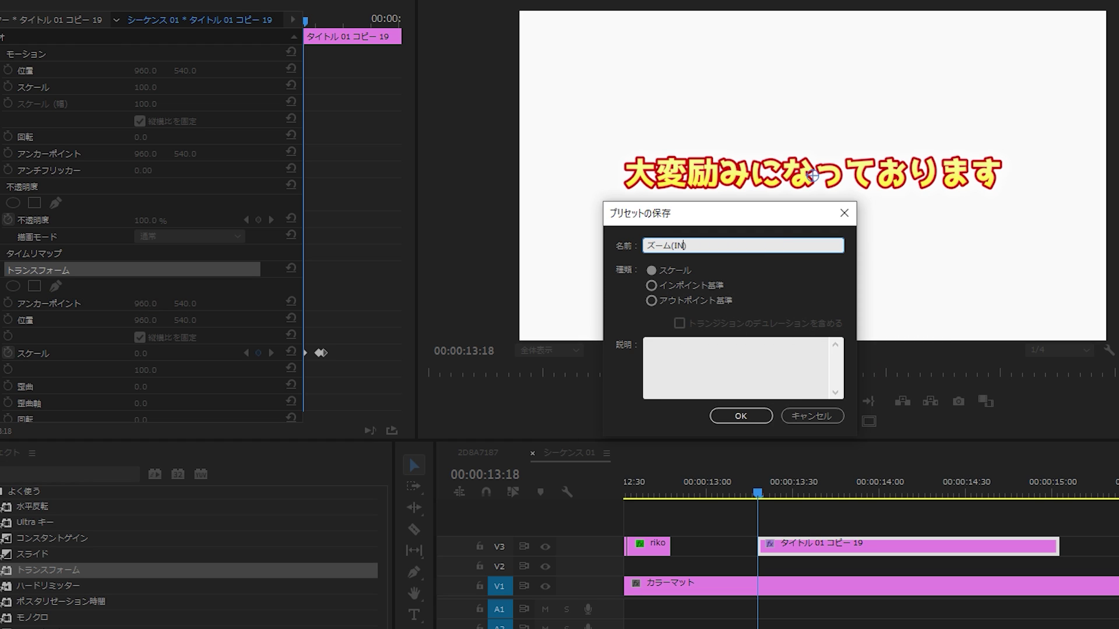
text(_22f)
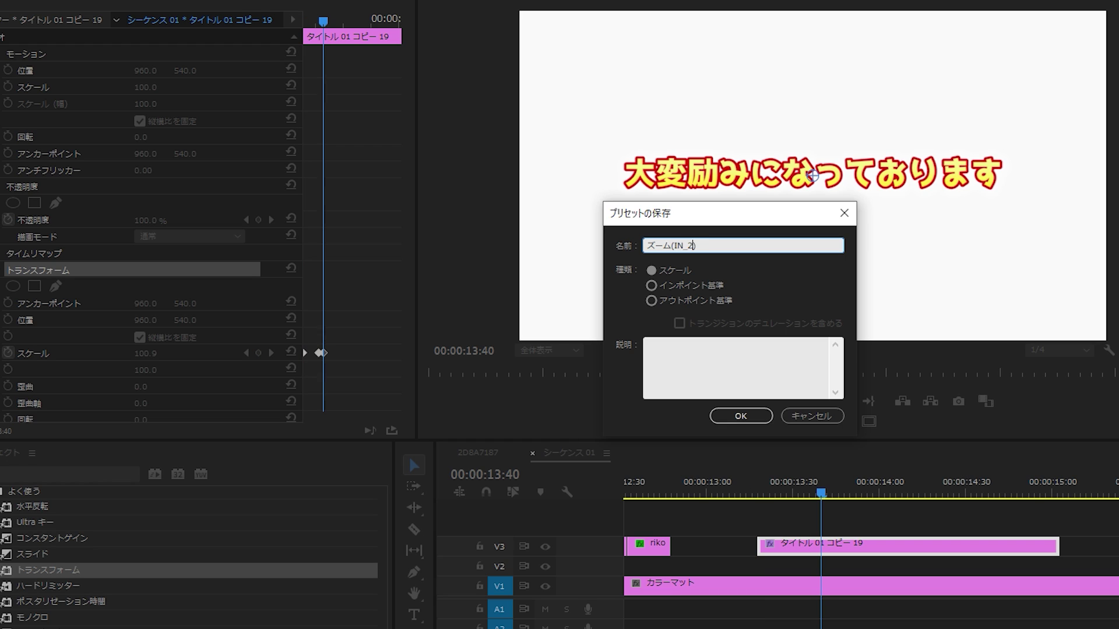
click(686, 291)
click(753, 417)
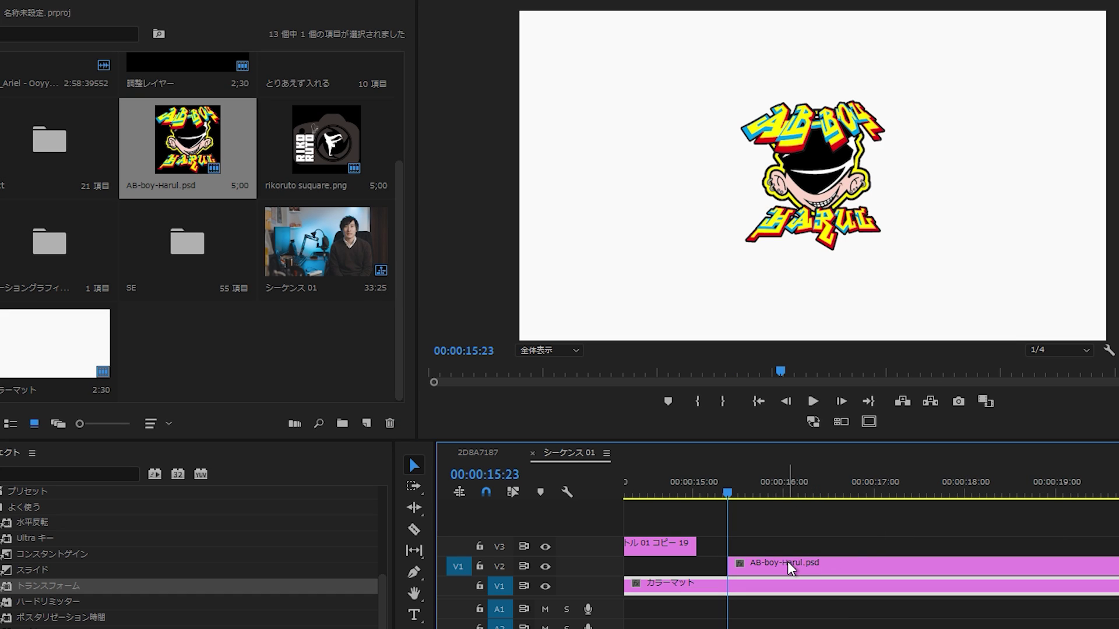
Split the V2 logo clip at the playhead and apply the ズーム(IN_22f) preset to its first piece.
key(Right)
key(Right)
key(Right)
key(Right)
key(Right)
key(Right)
key(Right)
key(Right)
key(Right)
key(Right)
key(Right)
key(Right)
key(Right)
key(Right)
key(Right)
key(Right)
key(Right)
key(Right)
key(Right)
key(Right)
key(Right)
key(Right)
key(c)
click(740, 564)
key(v)
click(741, 562)
scroll(70, 550, up, 3)
scroll(99, 554, up, 3)
scroll(123, 557, up, 2)
drag(58, 559, 741, 564)
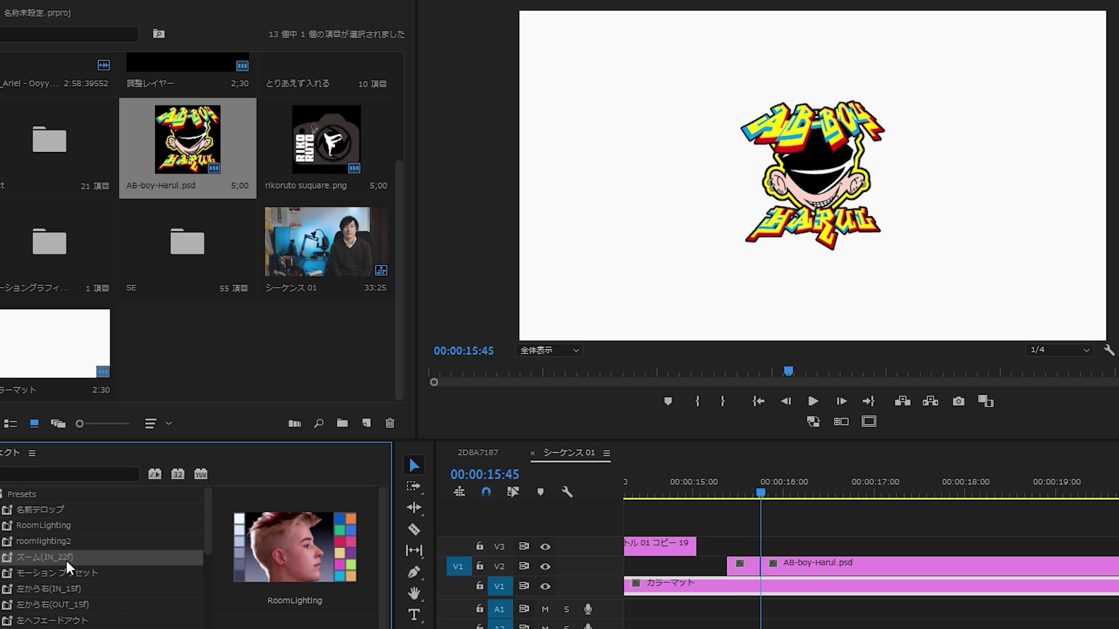
Play back the logo's zoom-in and inspect its scale keyframes in Effect Controls.
drag(730, 493, 729, 494)
key(space)
scroll(733, 531, up, 5)
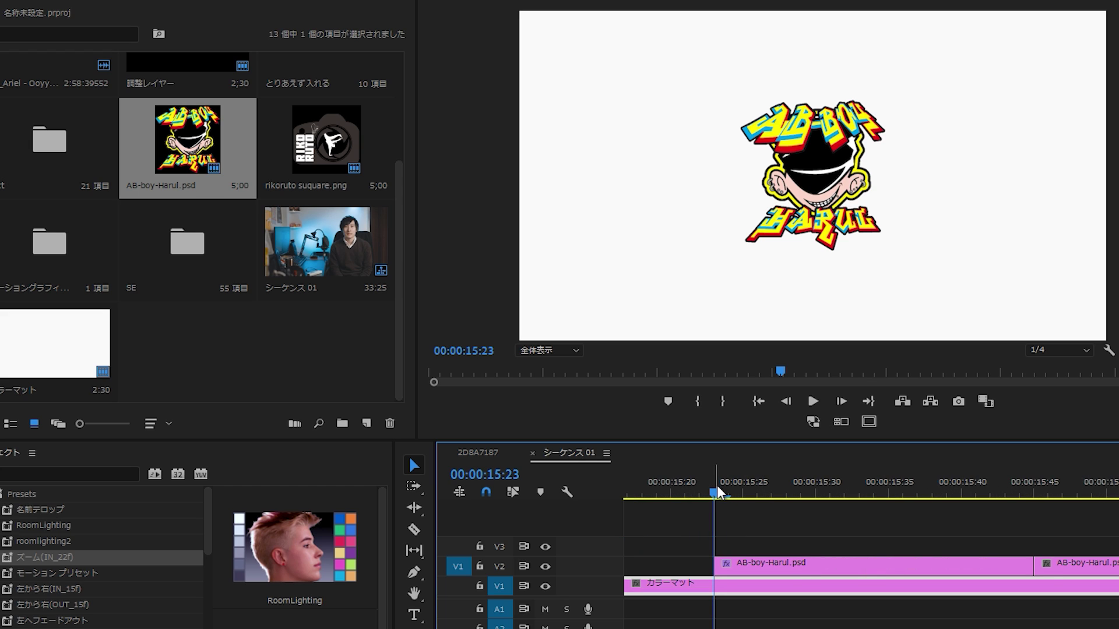
click(753, 574)
key(shift+5)
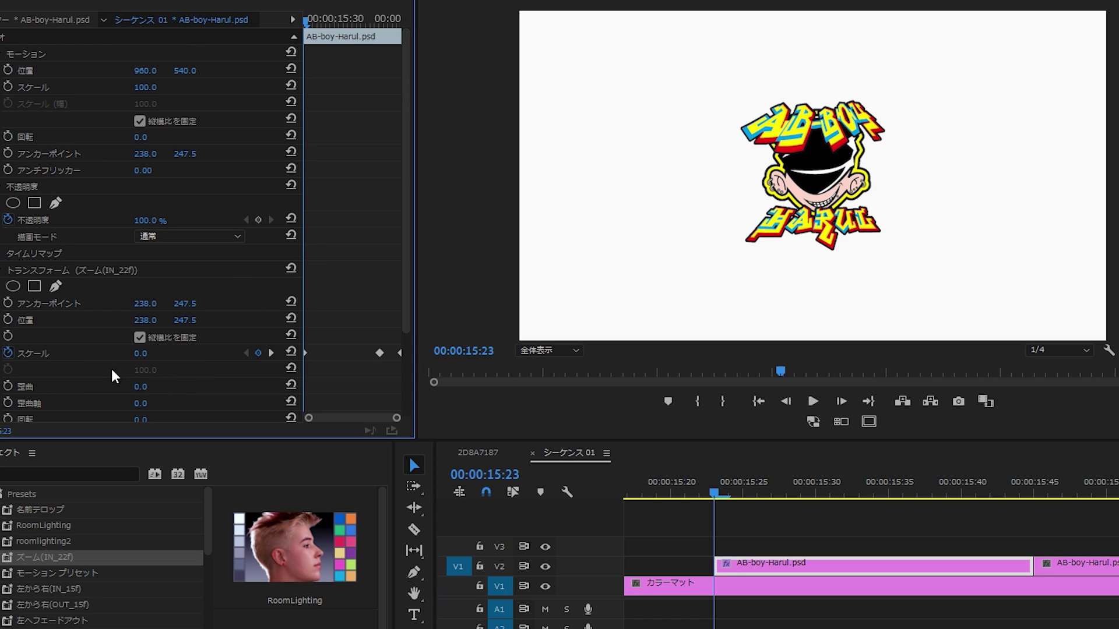
click(55, 354)
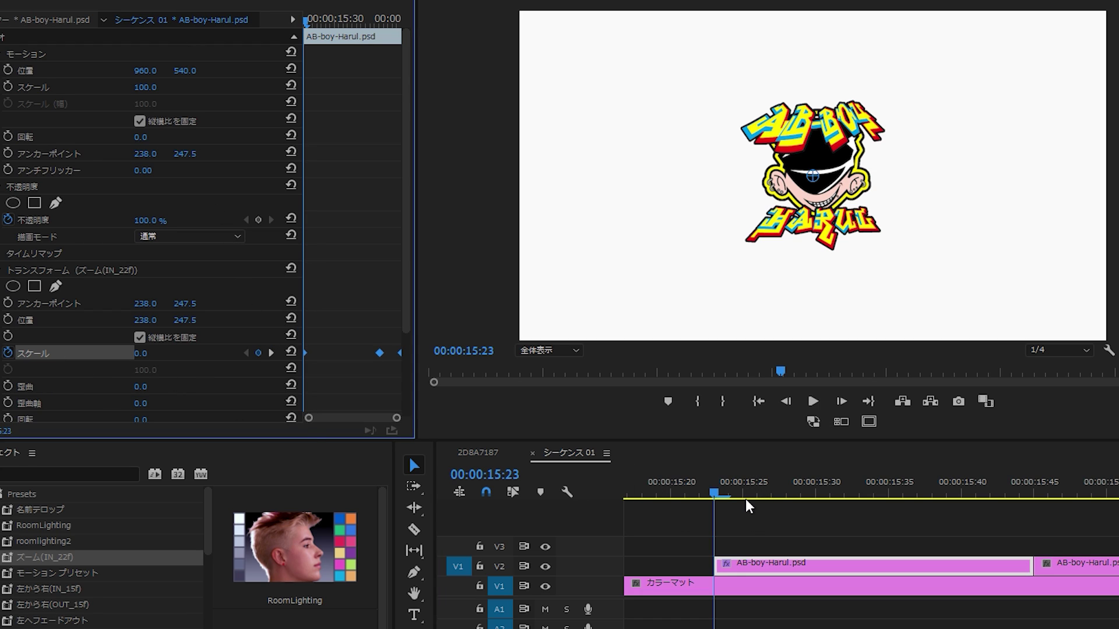
Cut the logo clip at 15:24 and delete the blank one-frame piece before it.
key(Right)
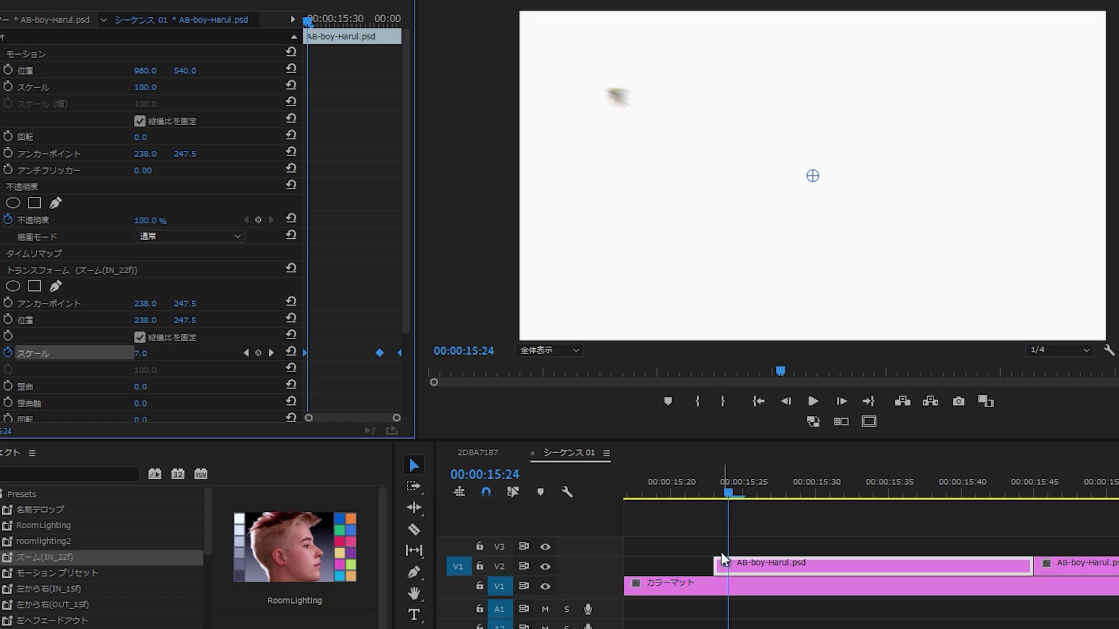
key(c)
click(731, 565)
key(v)
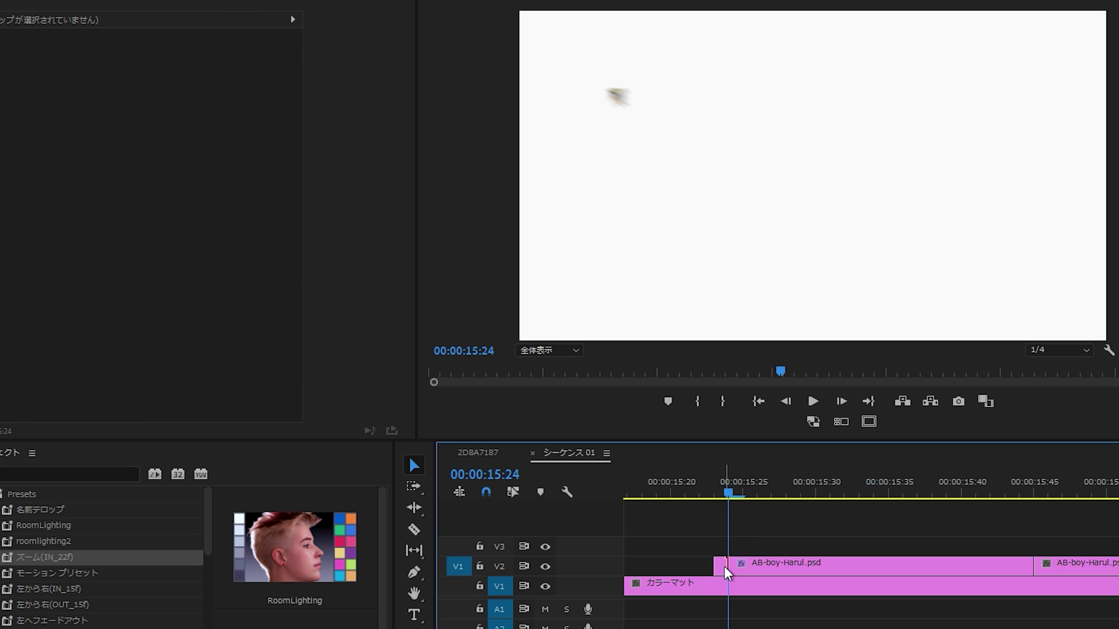
click(721, 565)
key(Delete)
Play back the trimmed zoom-in and scrub through its keyframes, then select the V3 title clip.
click(702, 484)
key(space)
key(space)
key(minus)
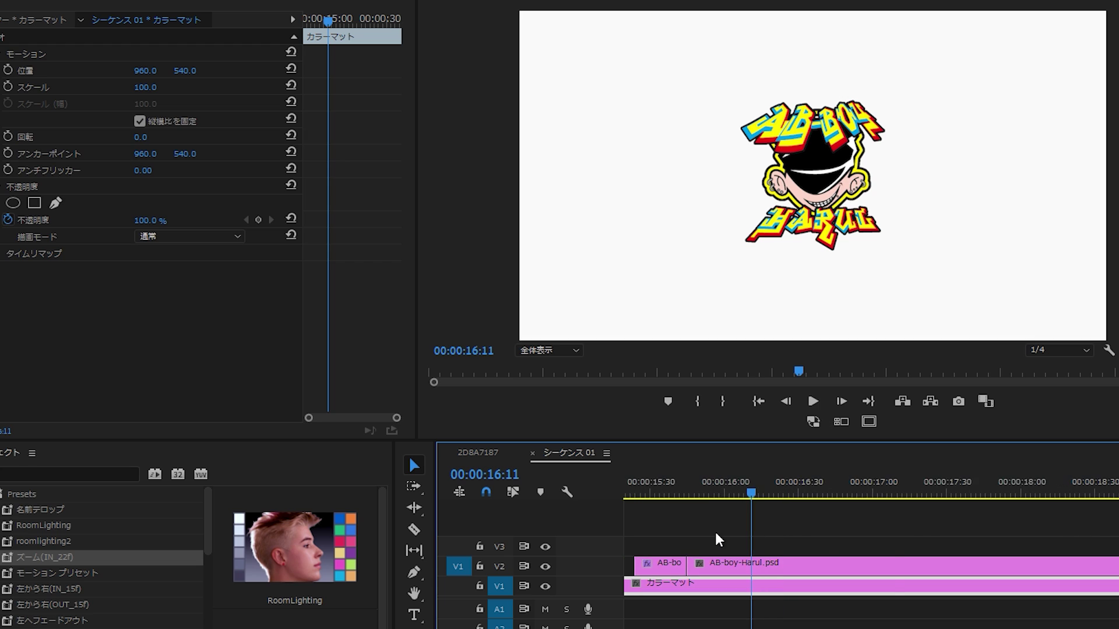
key(minus)
click(806, 484)
click(803, 564)
drag(325, 21, 354, 21)
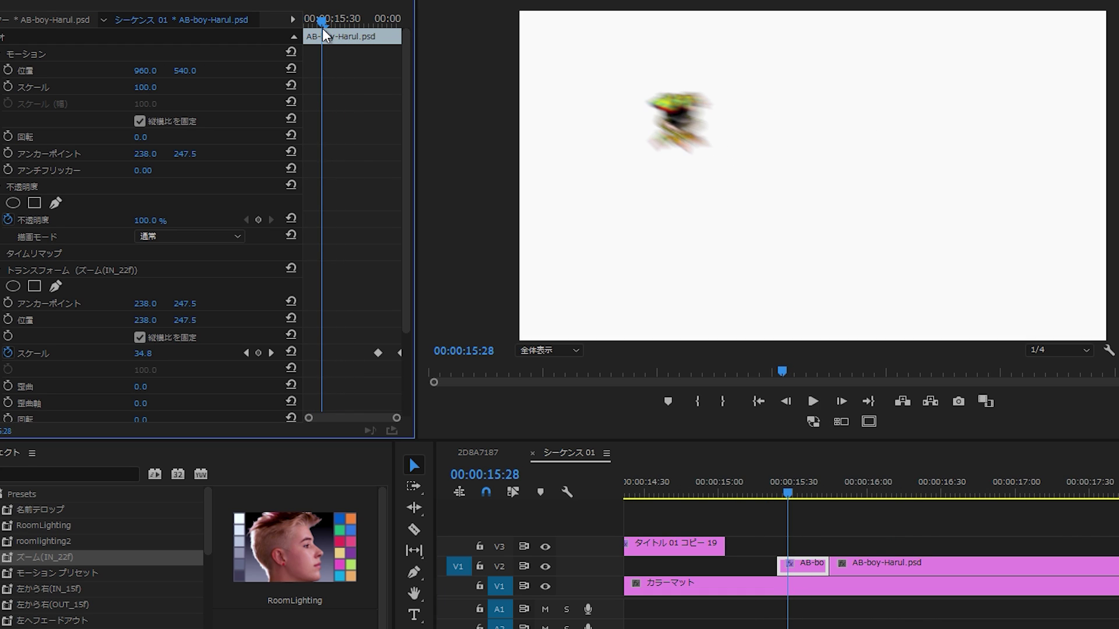
click(793, 494)
key(minus)
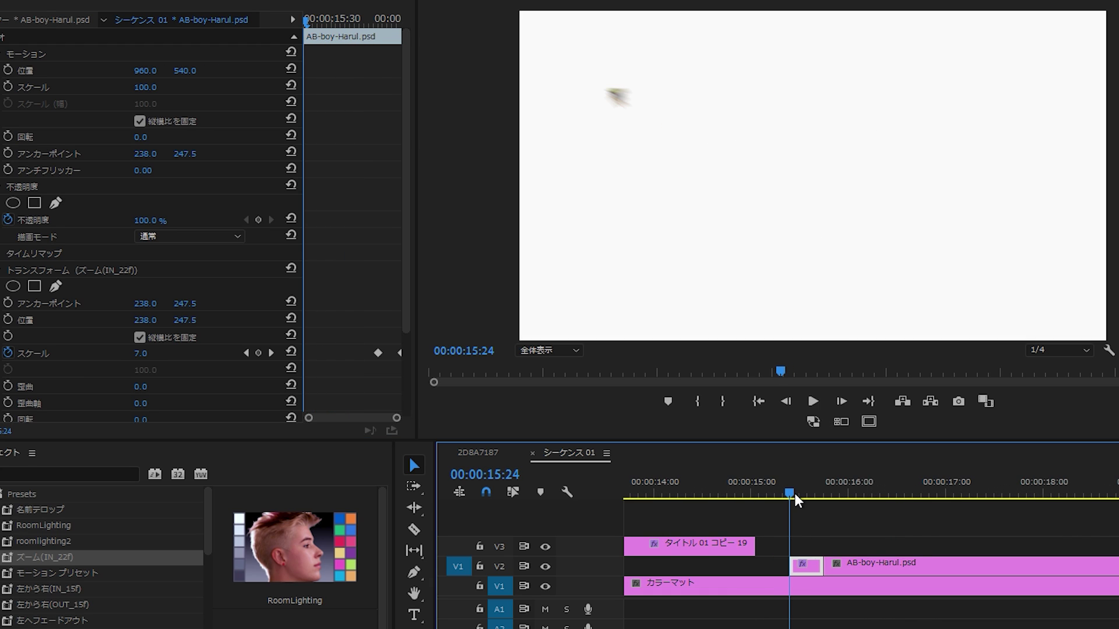
click(729, 494)
click(728, 546)
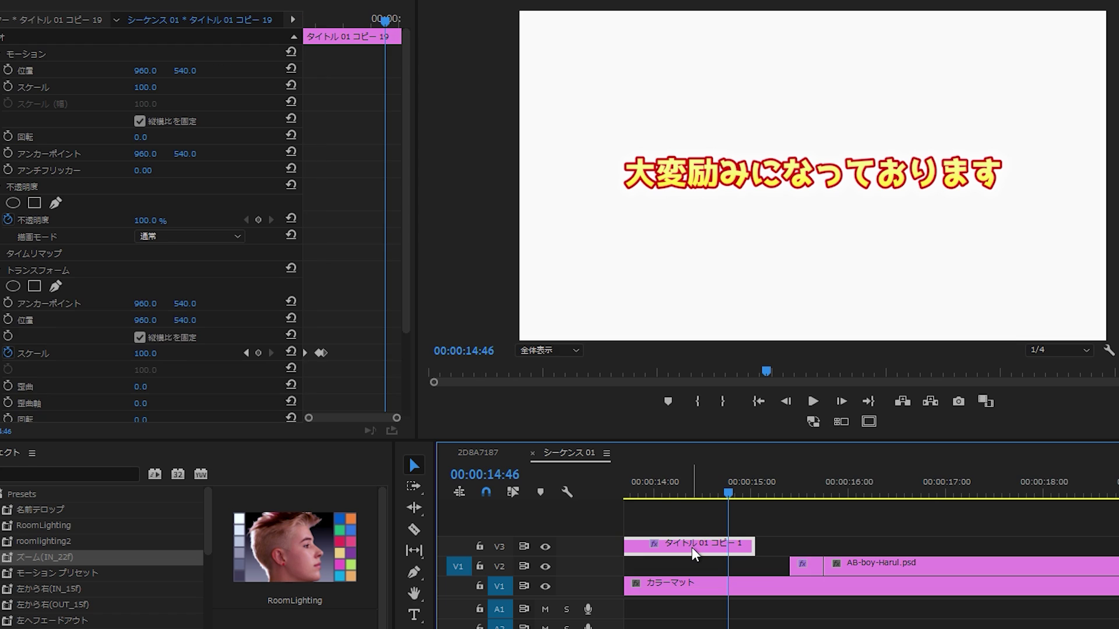
Check the title's Transform position, then scrub through the logo's zoom-in frame by frame.
click(33, 320)
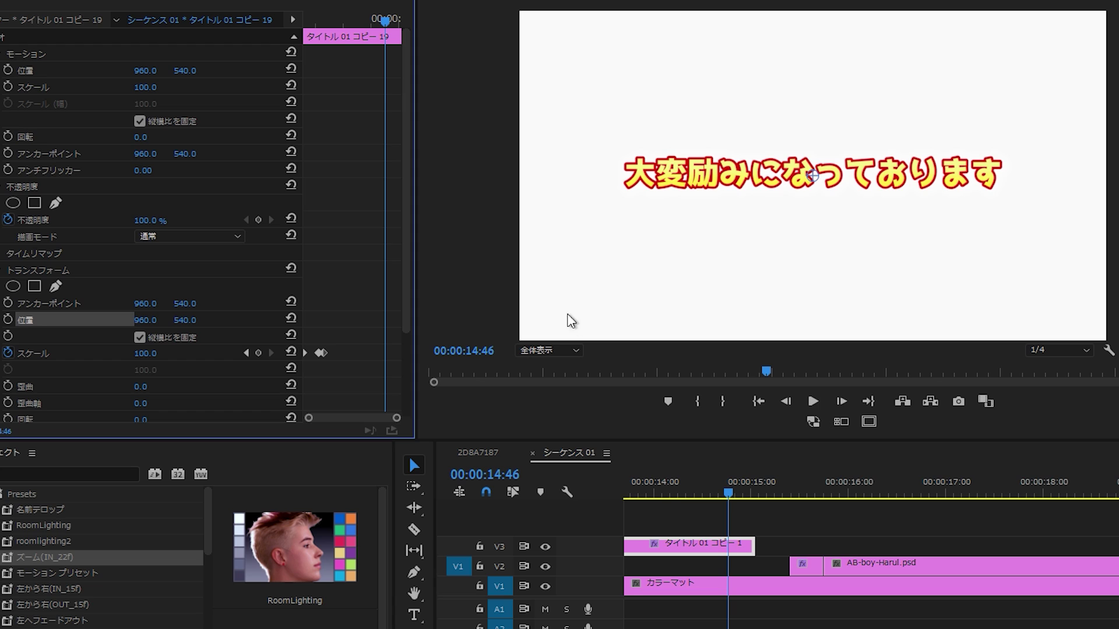
click(844, 565)
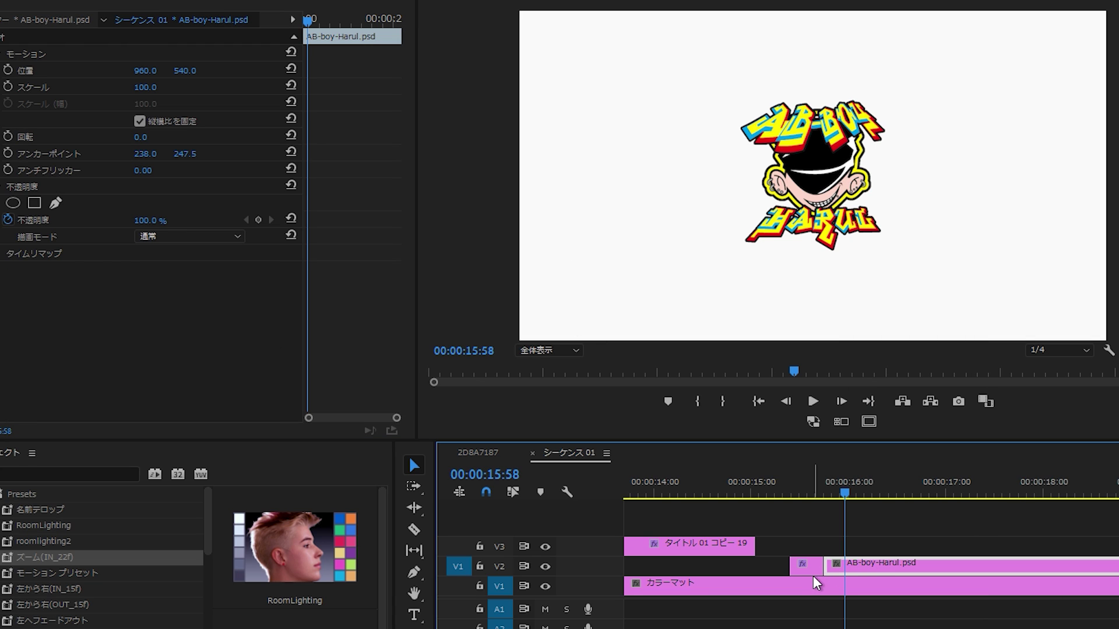
click(812, 490)
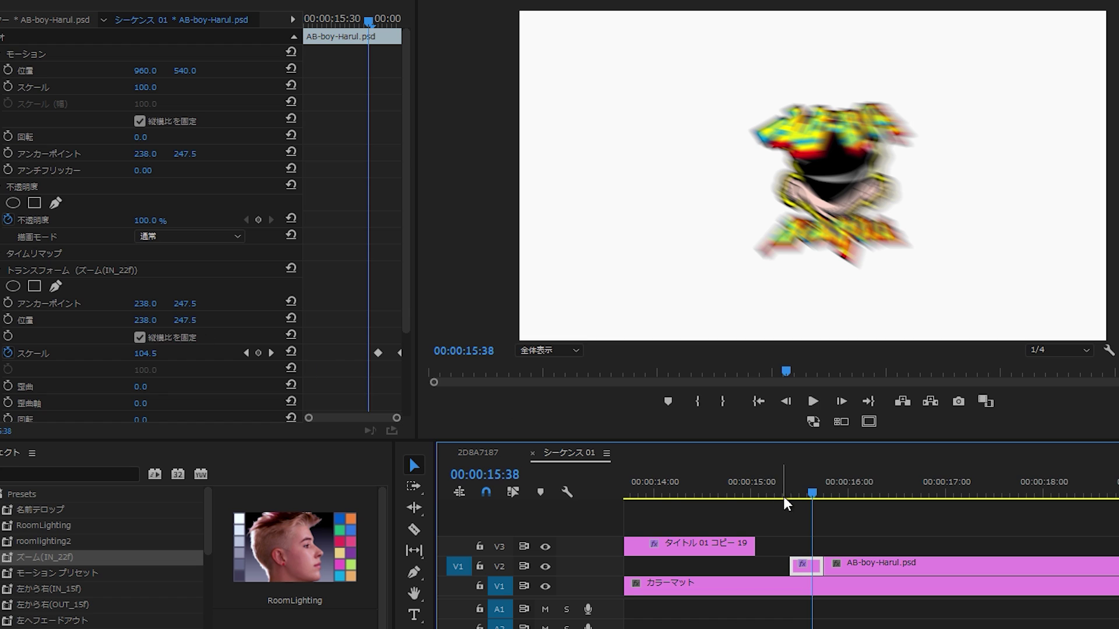
mouse_move(781, 489)
mouse_down()
mouse_move(820, 489)
mouse_move(785, 500)
mouse_move(802, 502)
mouse_up()
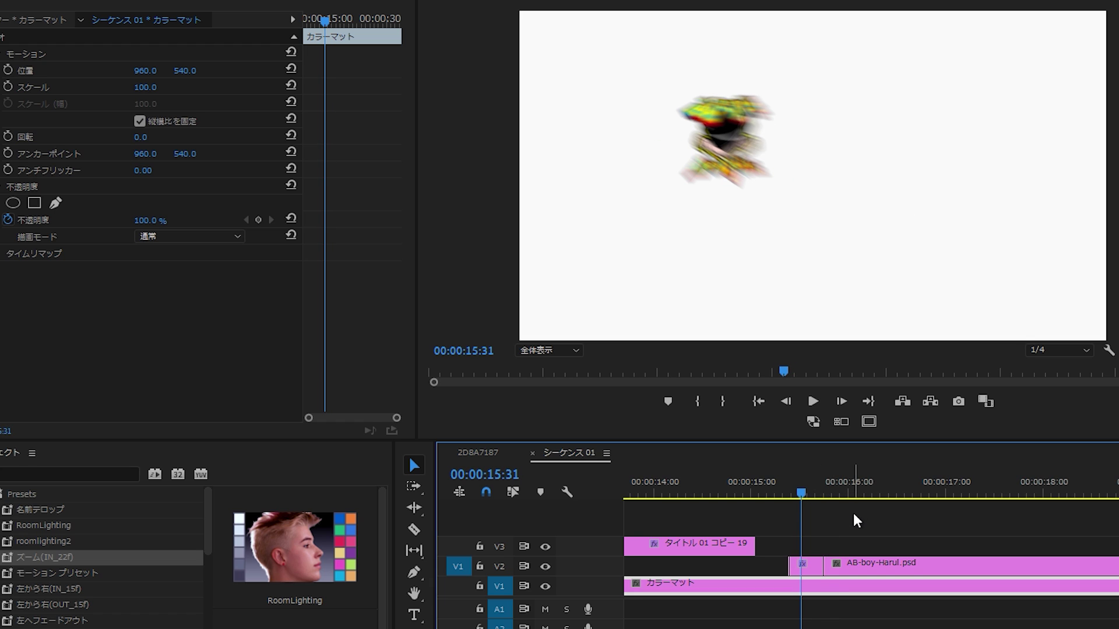
Undo the zoom preset and cuts so the logo shows sharp at full size around 15:37.
key(ctrl+z)
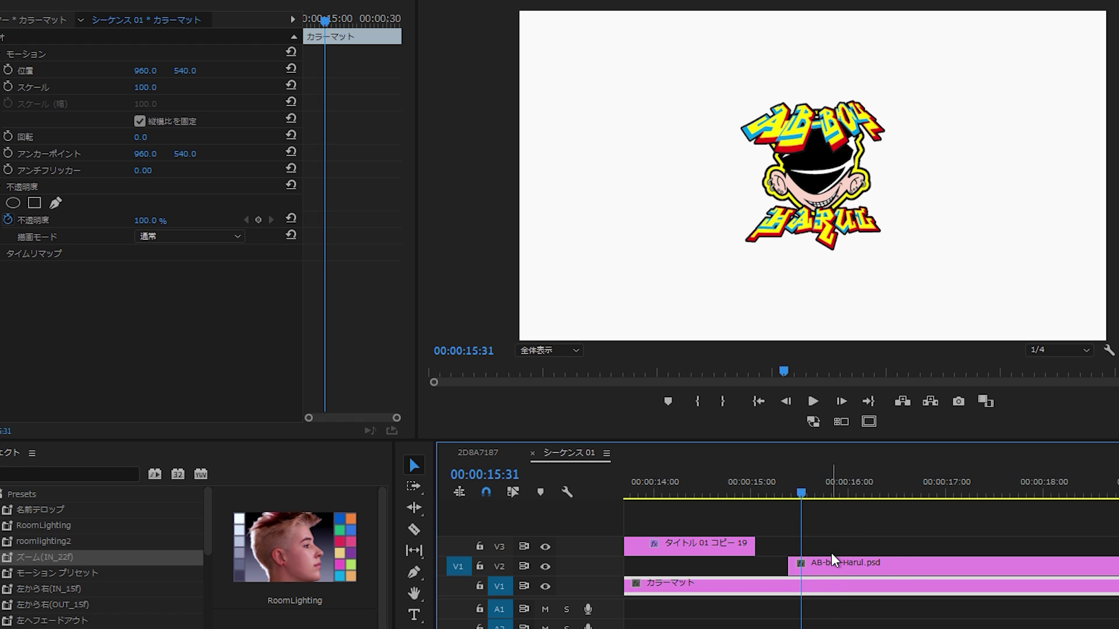
drag(792, 491, 810, 492)
click(823, 573)
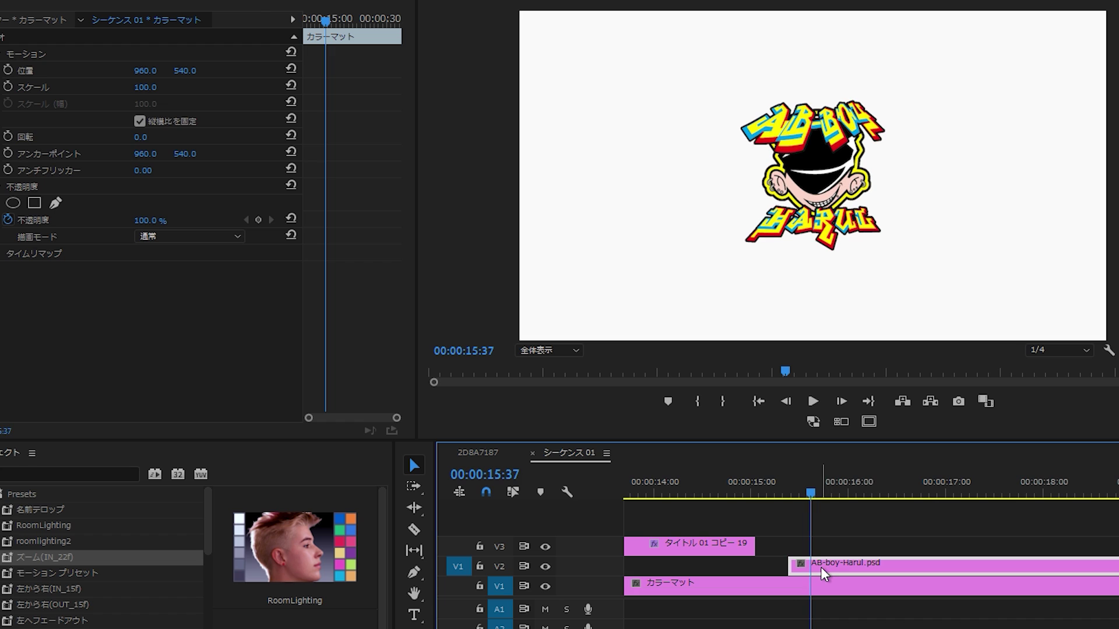
Nest the AB-boy-Harul.psd logo clip into its own sequence with the default name.
right_click(823, 573)
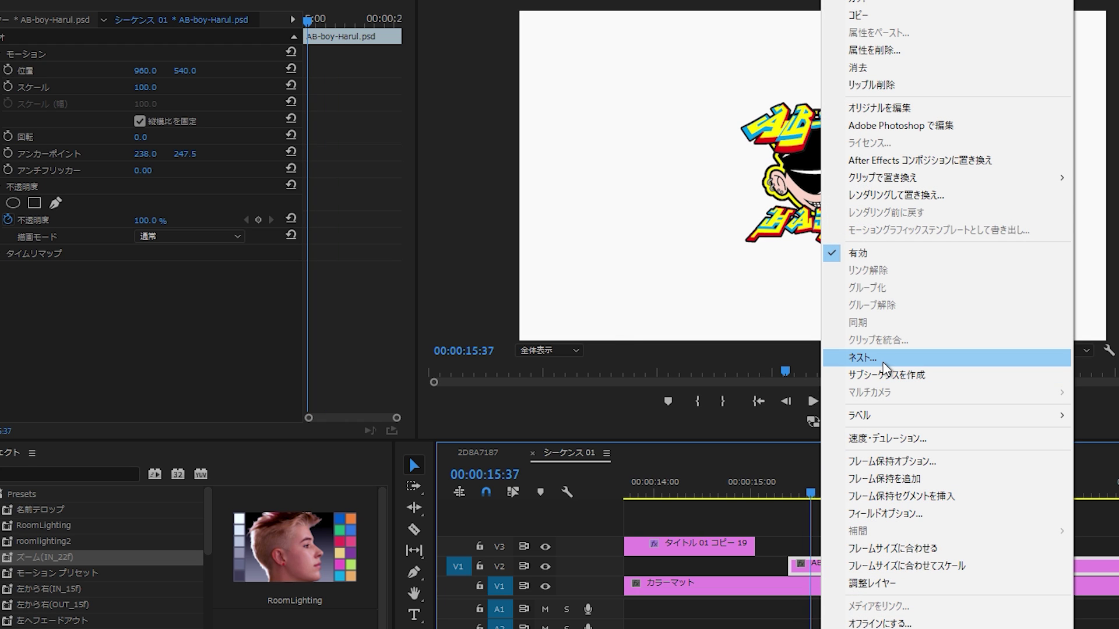
click(882, 361)
click(704, 346)
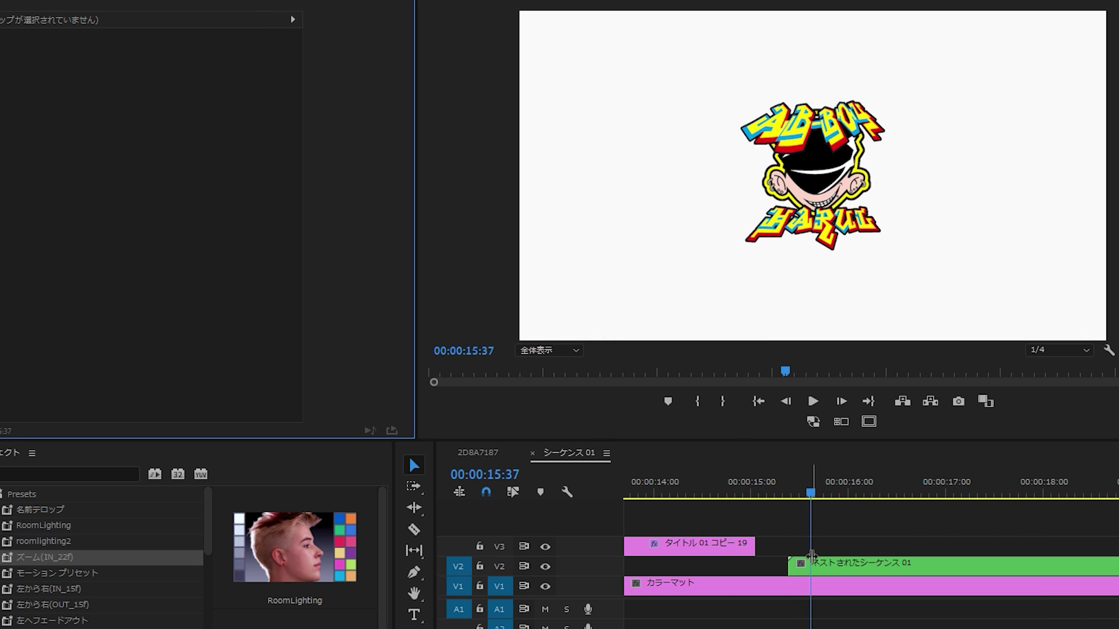
Cut the nested logo clip at 15:45 and apply the ズーム(IN_22f) preset to its first piece.
click(788, 496)
scroll(798, 524, up, 1)
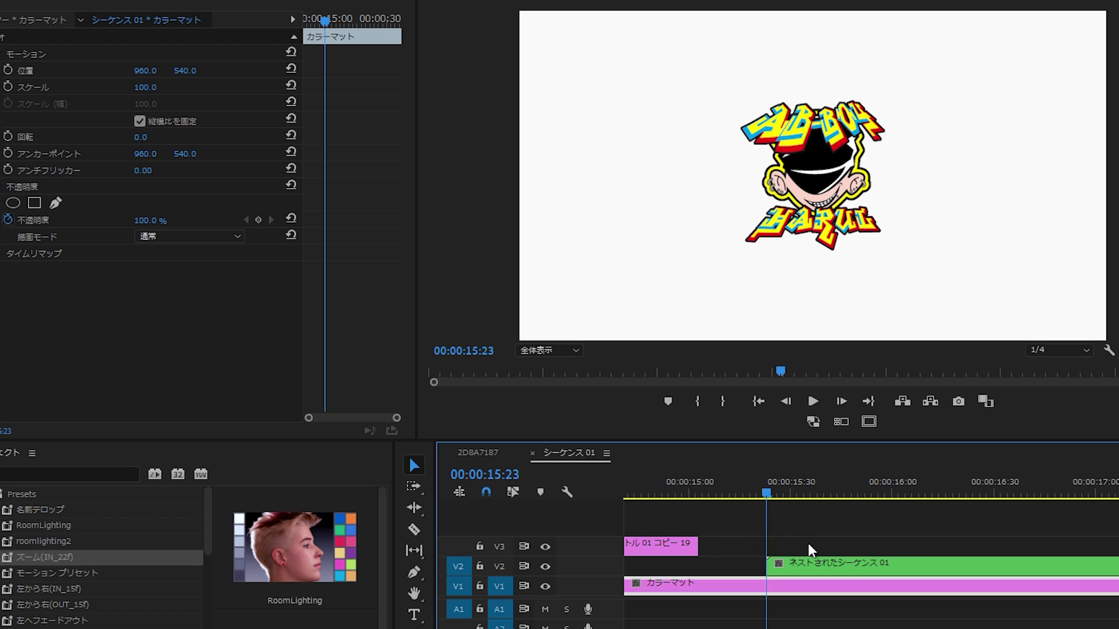
key(Right)
key(Right)
key(Right)
key(Right)
key(Right)
key(Right)
key(Right)
key(Right)
key(Right)
key(Right)
key(Right)
key(Right)
key(c)
click(840, 565)
key(v)
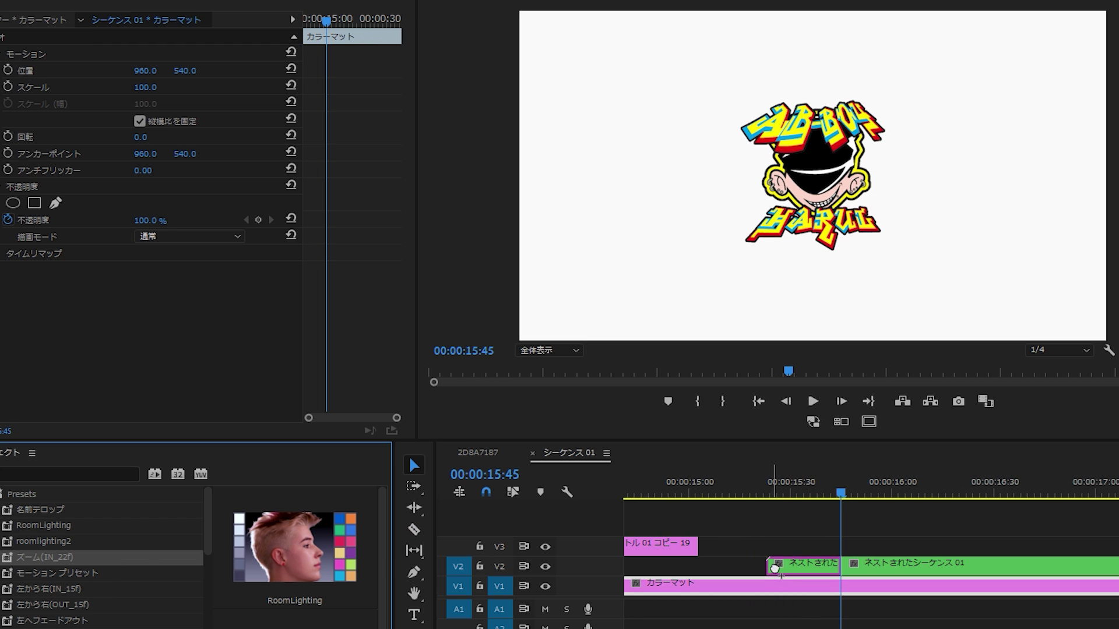
drag(142, 569, 780, 563)
Cut the nested clip at 15:24 and remove the blank one-frame piece before it.
key(=)
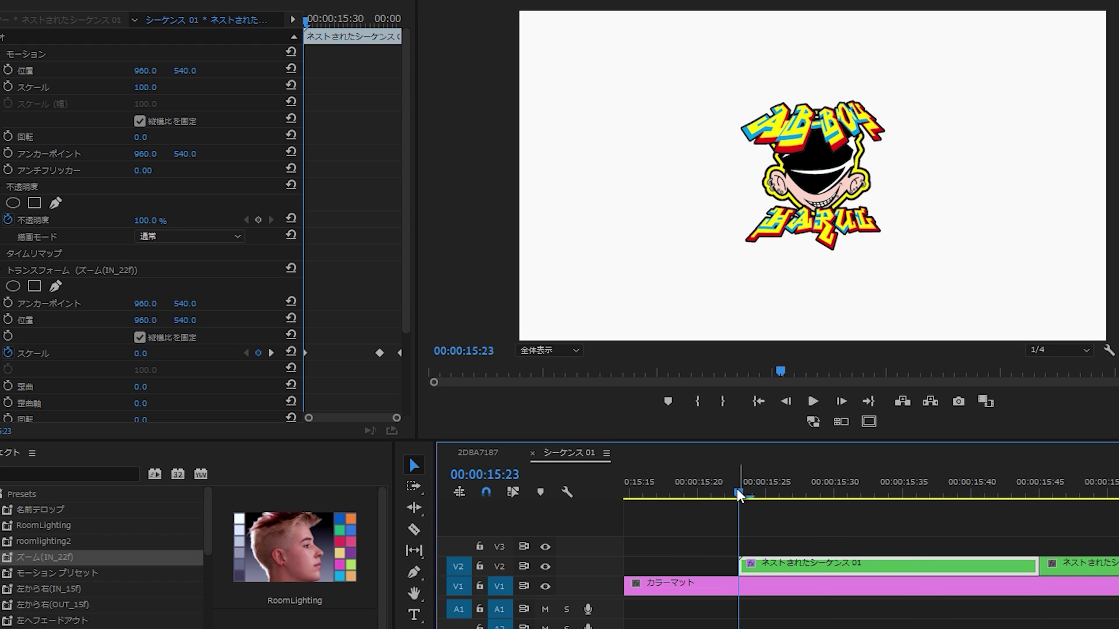
click(752, 499)
click(751, 575)
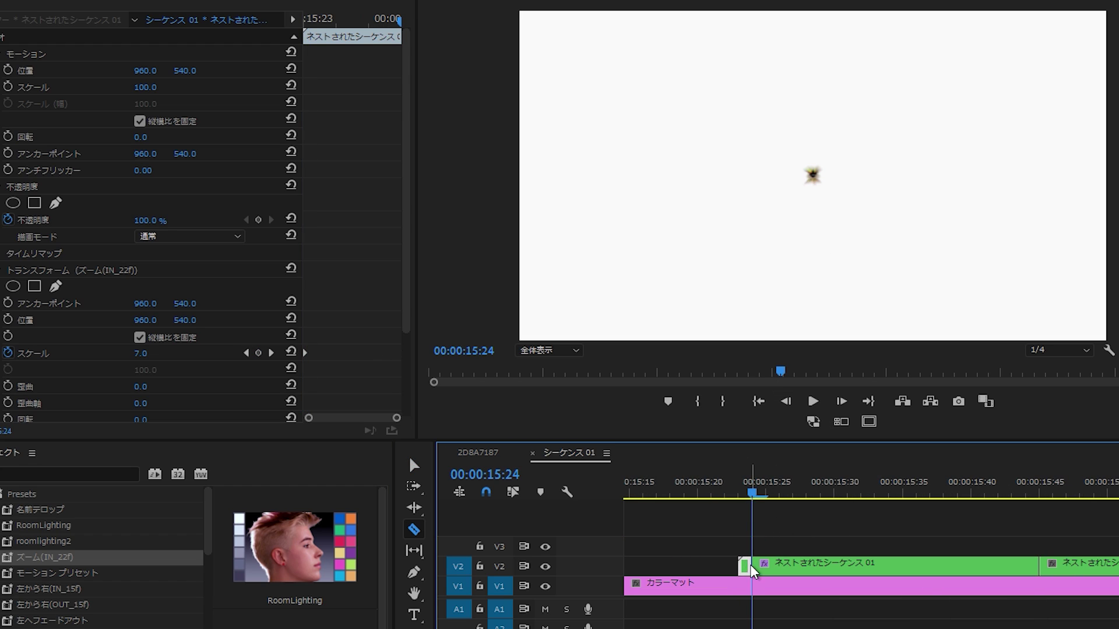
click(748, 571)
key(minus)
Play back the nested logo's zoom-in from just before 15:17.
click(707, 481)
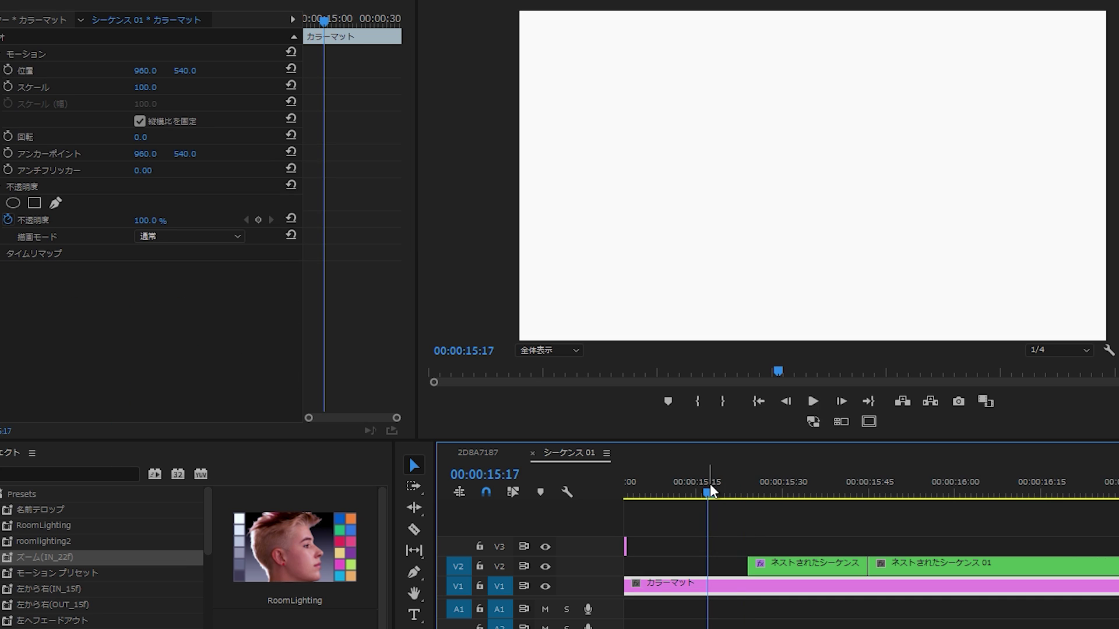
key(space)
key(space)
key(minus)
click(716, 492)
key(space)
key(minus)
key(space)
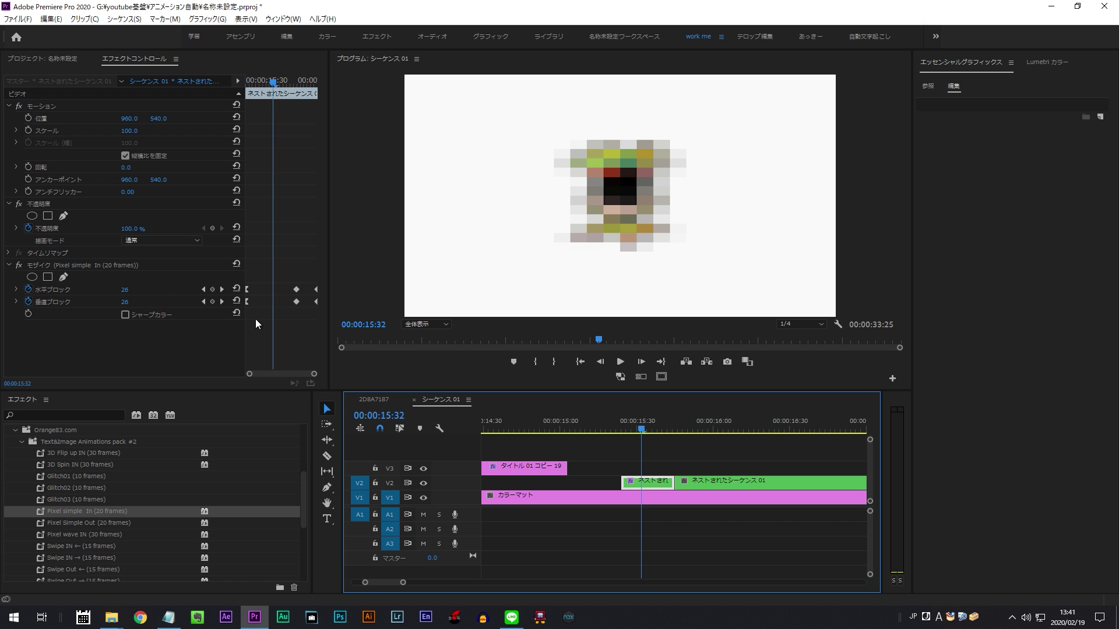
Review the Pixel simple In (20 frames) mosaic entrance, then collapse the Text&Image Animations pack #2 folder.
click(64, 265)
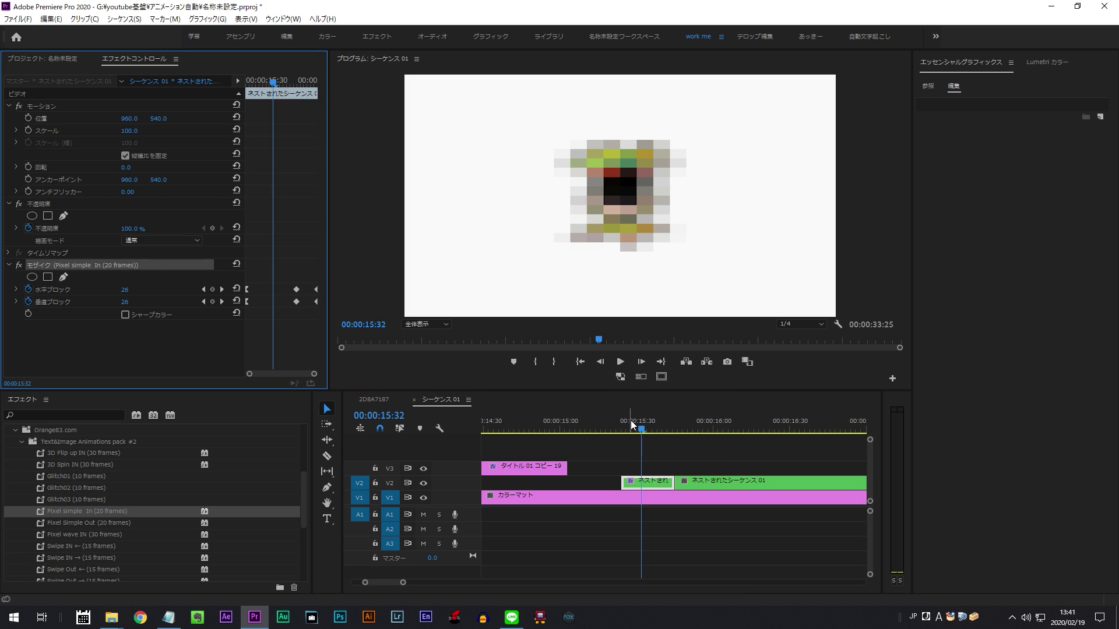
drag(631, 420, 616, 425)
key(space)
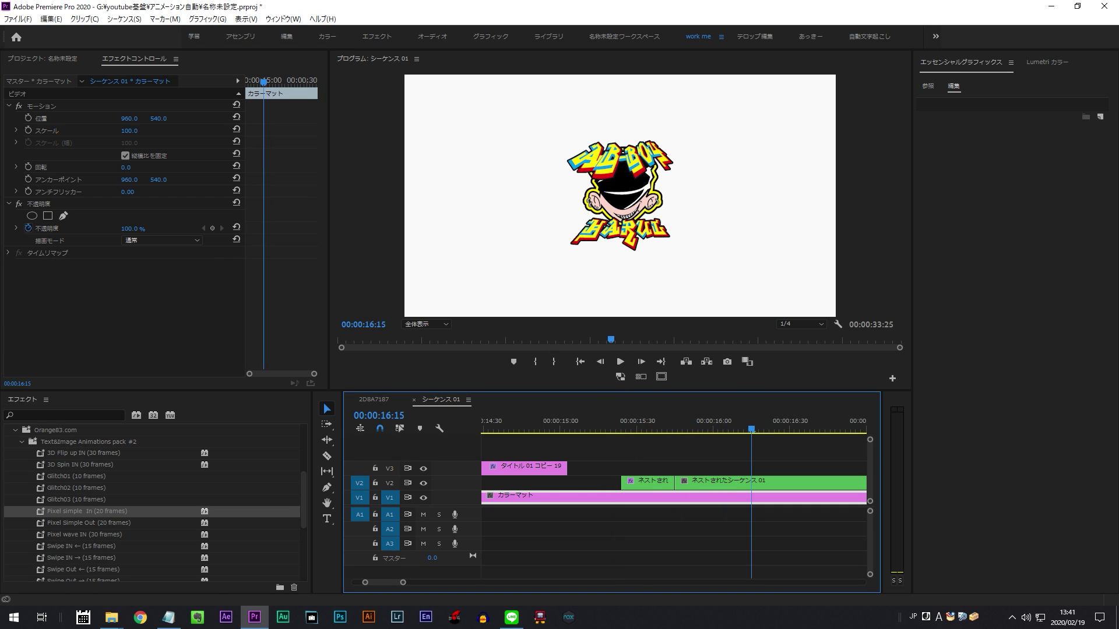
click(22, 444)
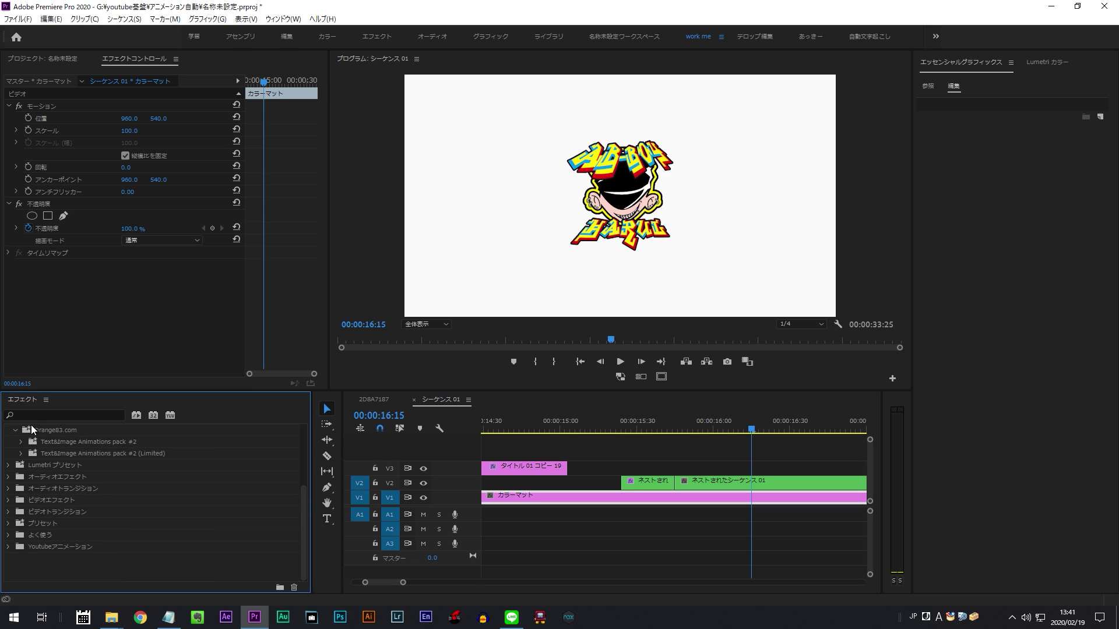